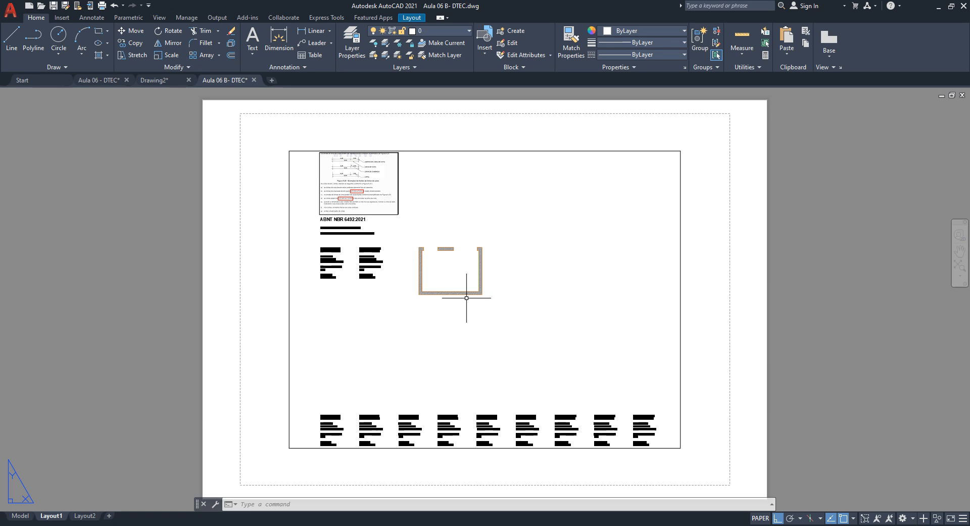
Step: Switch to model space and examine the ABNT NBR 6492:2021 rules on dimension text height and extension line offset
click(29, 515)
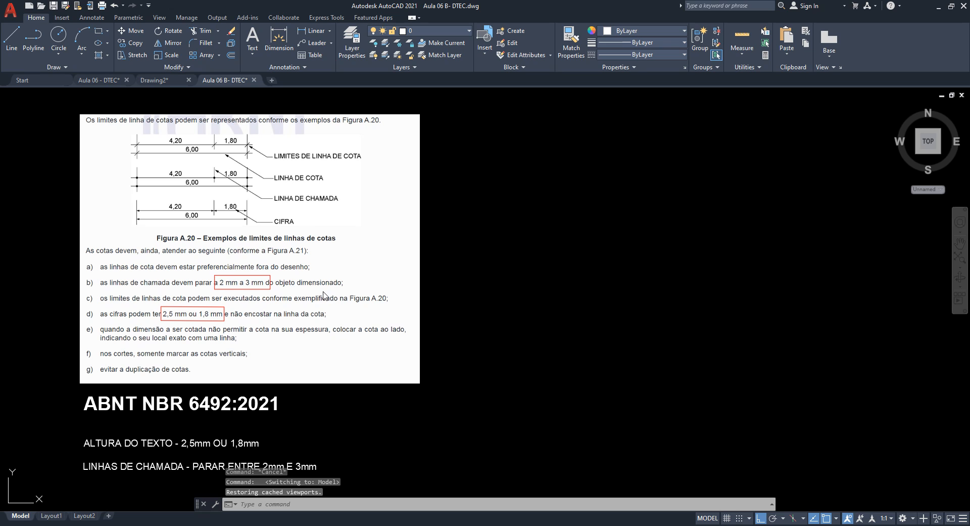
scroll(150, 335, up, 2)
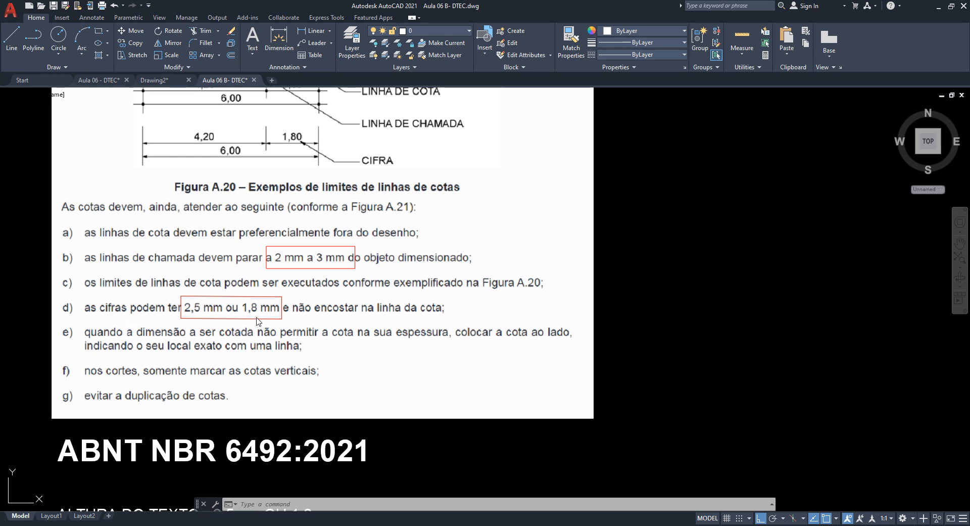
scroll(378, 277, down, 4)
scroll(271, 252, up, 5)
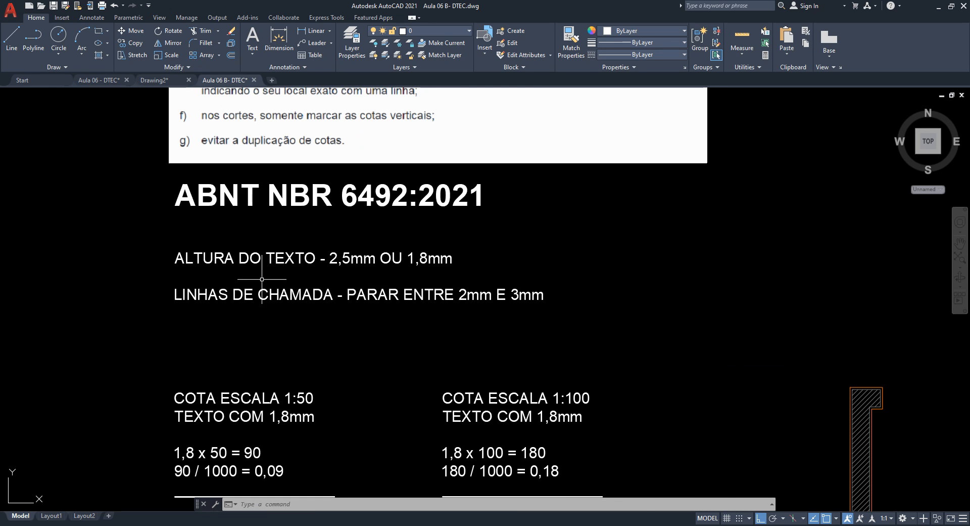
scroll(270, 251, up, 2)
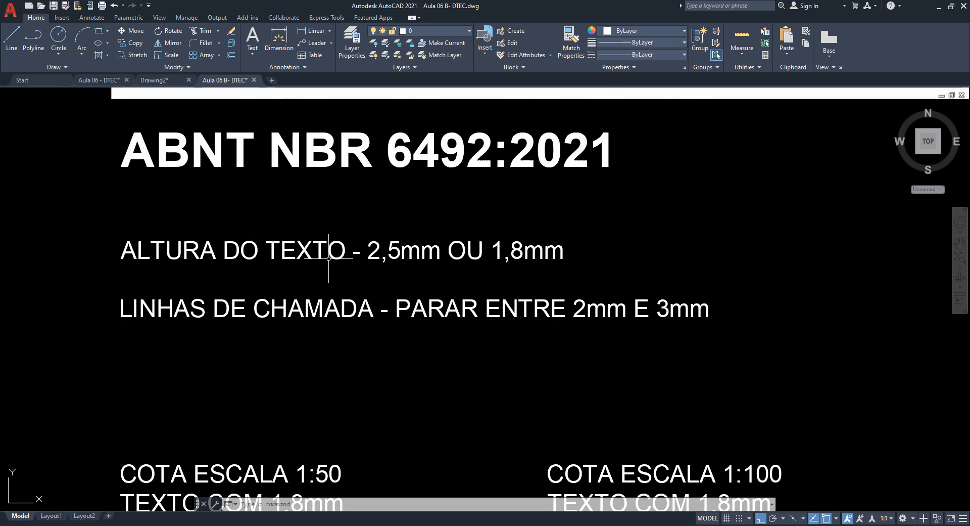
scroll(389, 258, up, 2)
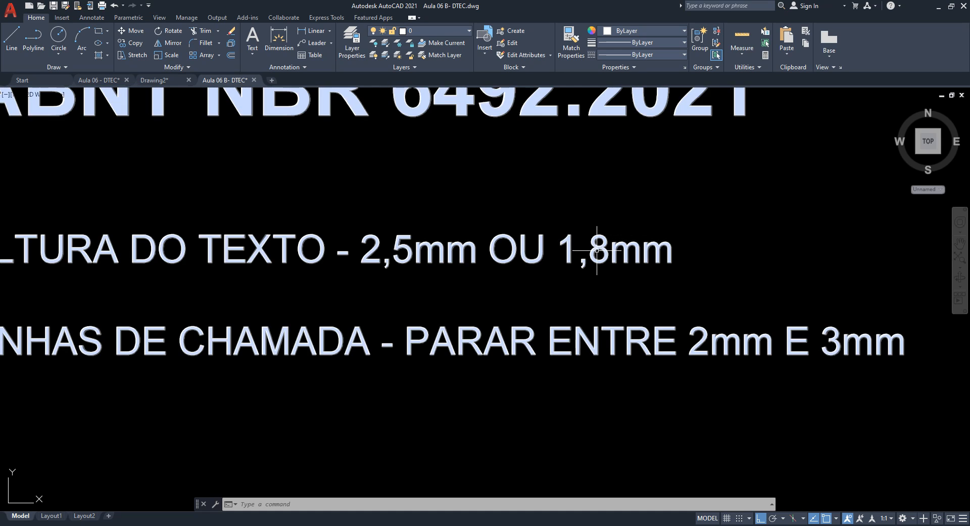
scroll(602, 255, down, 1)
middle_drag(321, 352, 386, 336)
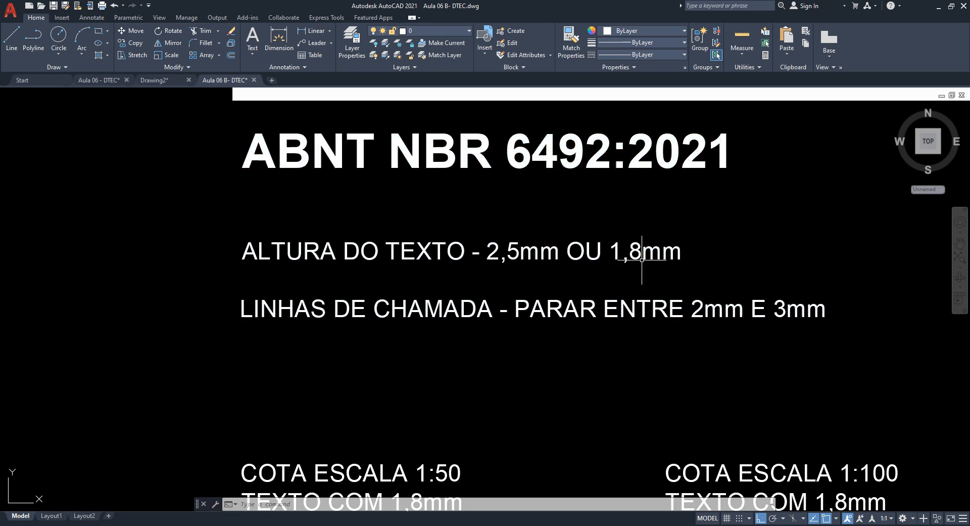
scroll(611, 247, down, 2)
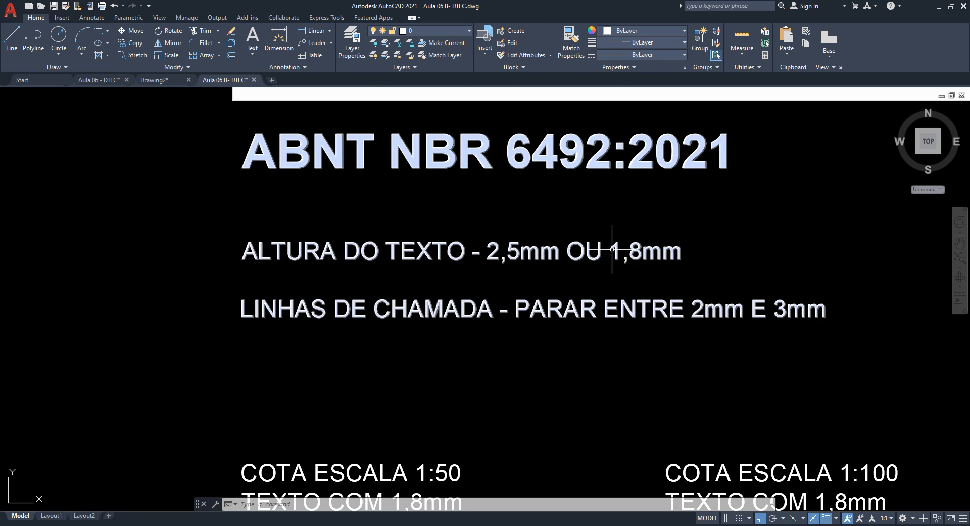
Step: Examine the 1:50 scale calculations for the dimension text height and the extension line offset
middle_drag(599, 341, 584, 255)
scroll(410, 309, up, 2)
mouse_move(434, 353)
middle_down()
mouse_move(438, 273)
mouse_move(424, 270)
middle_up()
scroll(430, 215, up, 2)
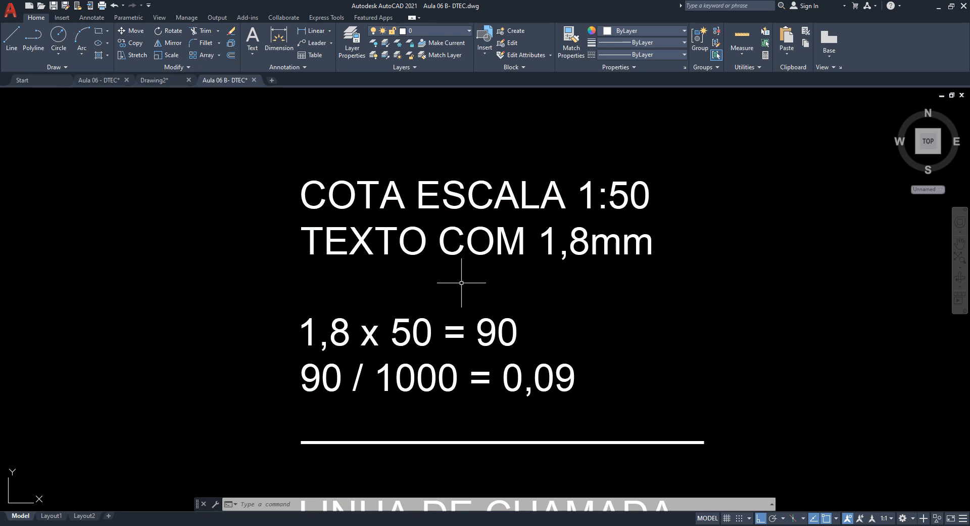
middle_drag(419, 292, 410, 264)
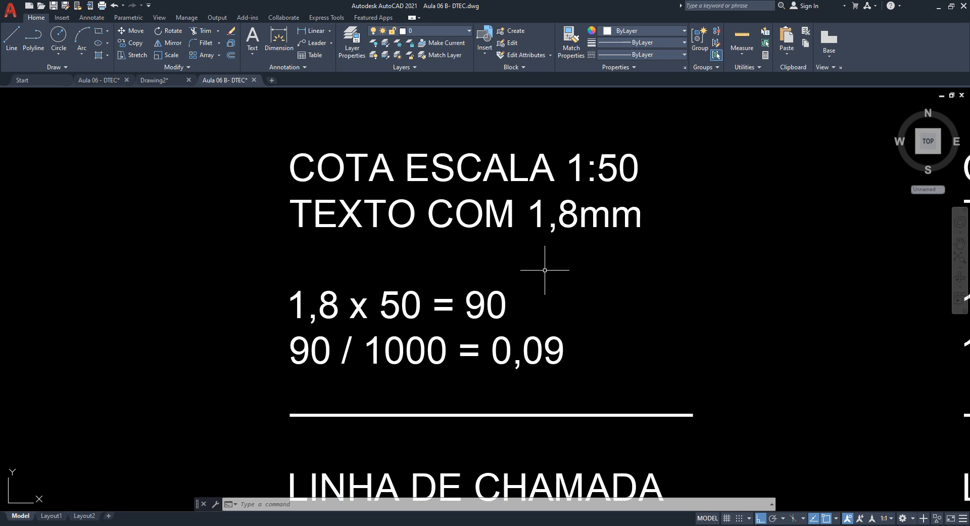
middle_drag(526, 361, 503, 215)
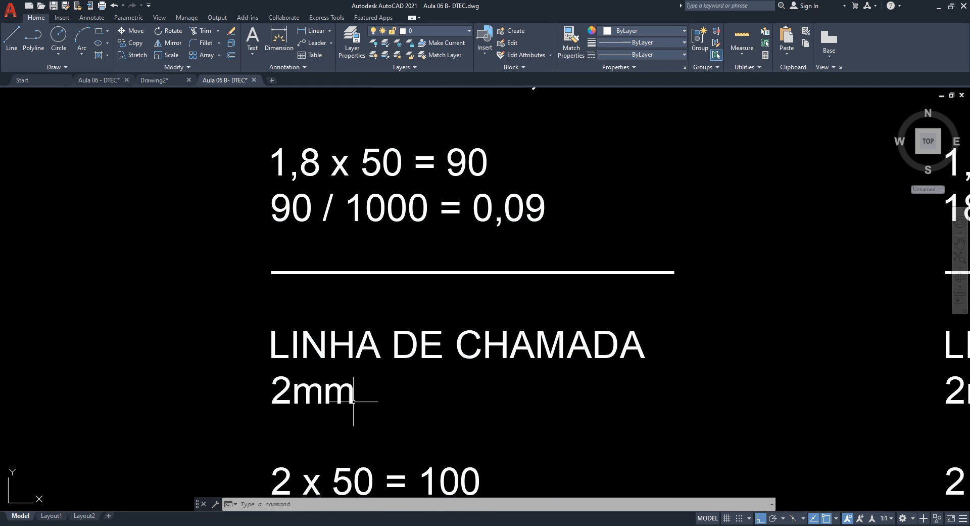
scroll(357, 395, down, 2)
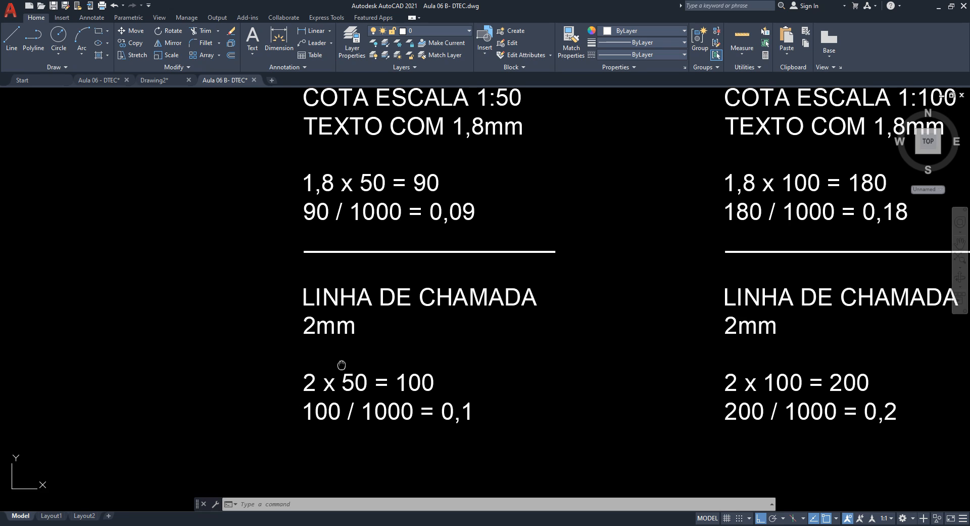
scroll(318, 374, up, 2)
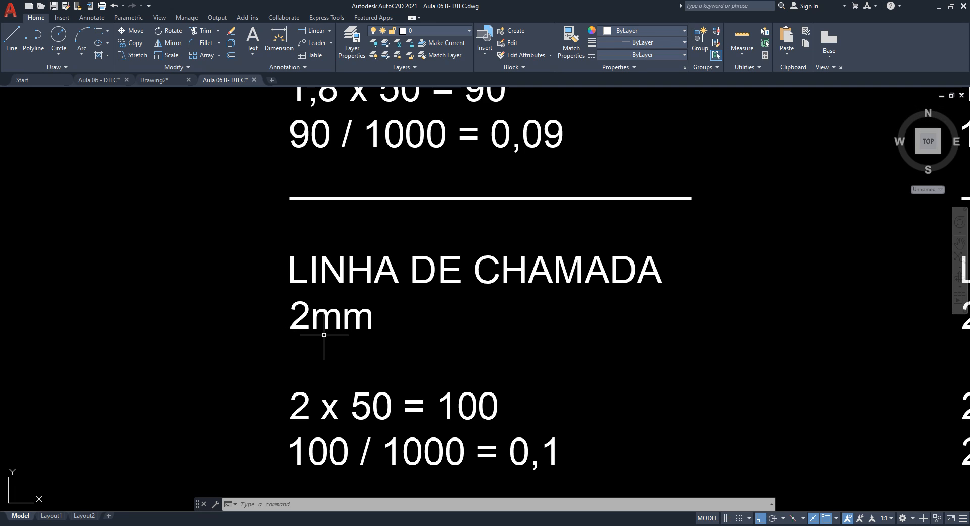
middle_drag(332, 361, 332, 340)
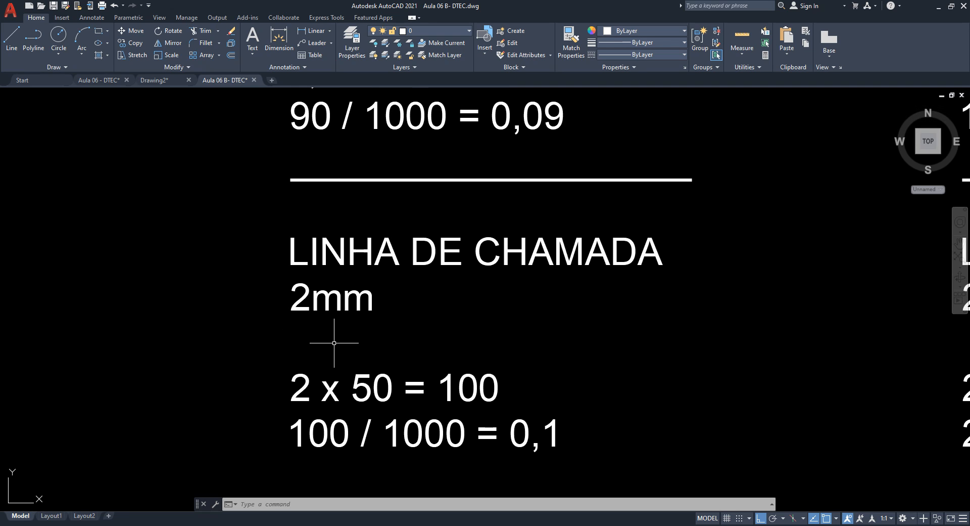
mouse_move(327, 408)
middle_down()
mouse_move(335, 354)
mouse_move(325, 334)
middle_up()
scroll(335, 354, up, 2)
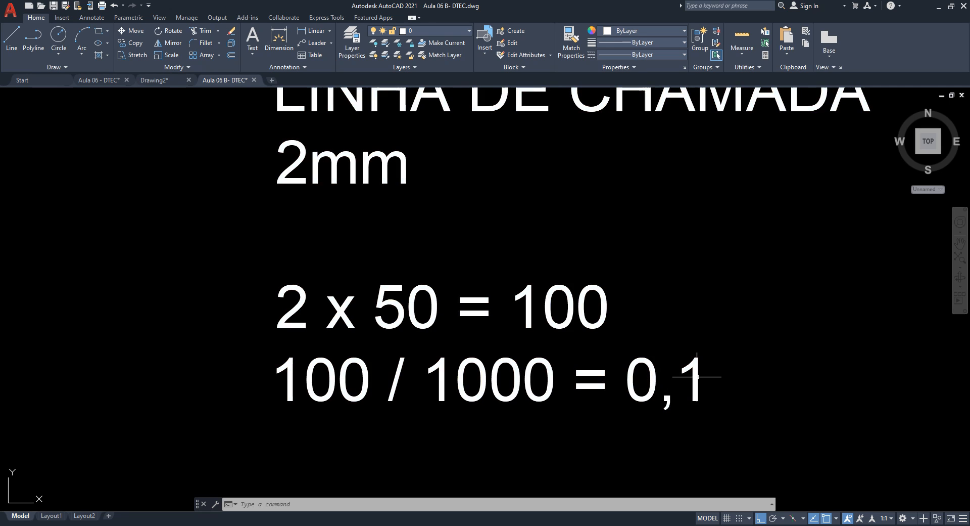
scroll(704, 376, down, 2)
scroll(604, 367, down, 4)
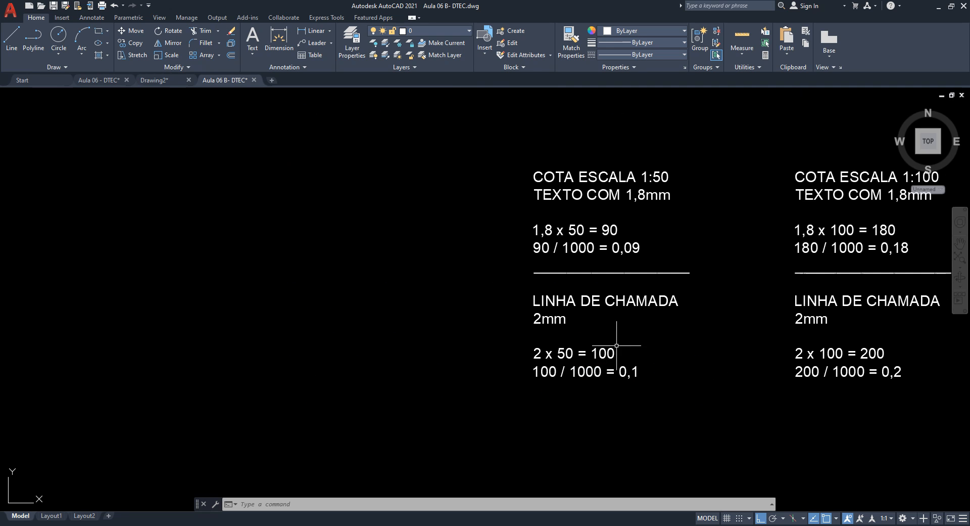
scroll(627, 353, up, 2)
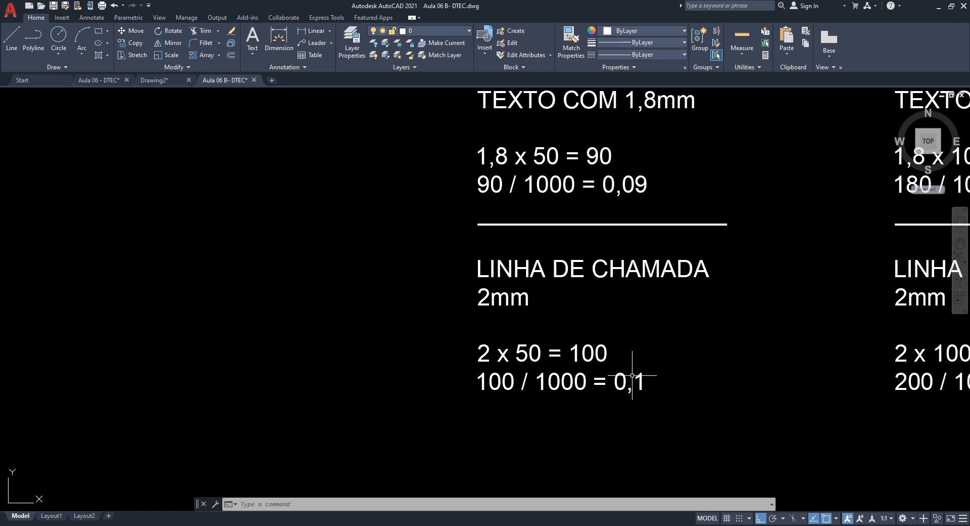
scroll(643, 369, up, 2)
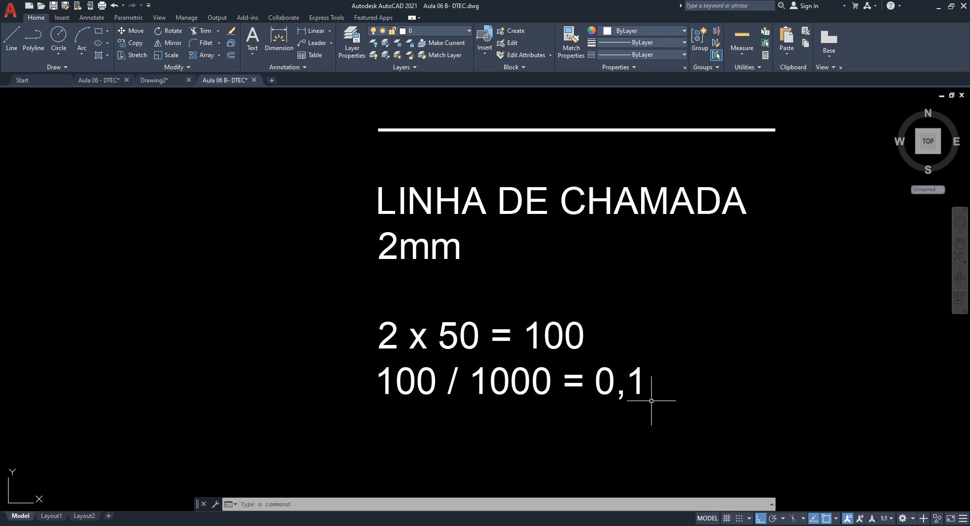
scroll(577, 389, down, 2)
middle_drag(623, 334, 575, 388)
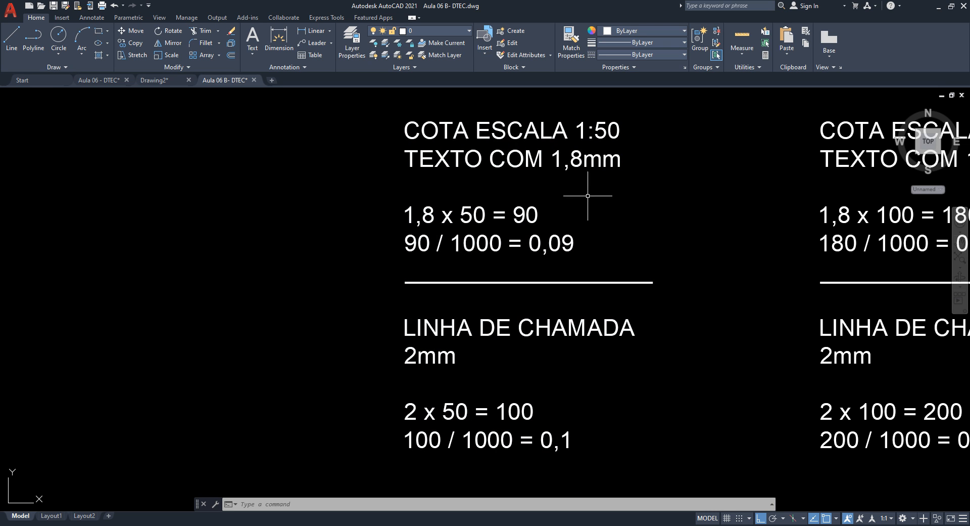
Step: Examine the dimension text and extension line calculations for the other scales, from 1:10 to 1:200
middle_drag(662, 221, 310, 231)
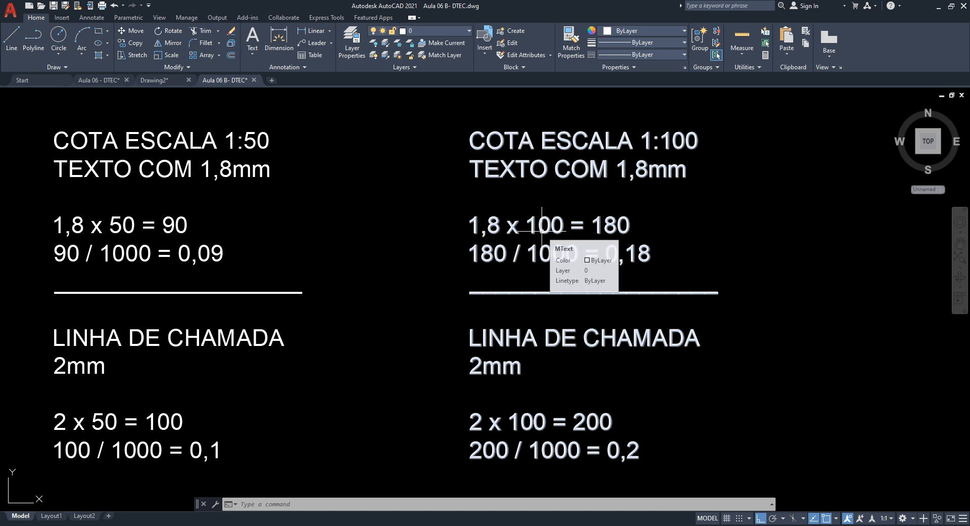
scroll(541, 231, down, 6)
middle_drag(566, 379, 559, 143)
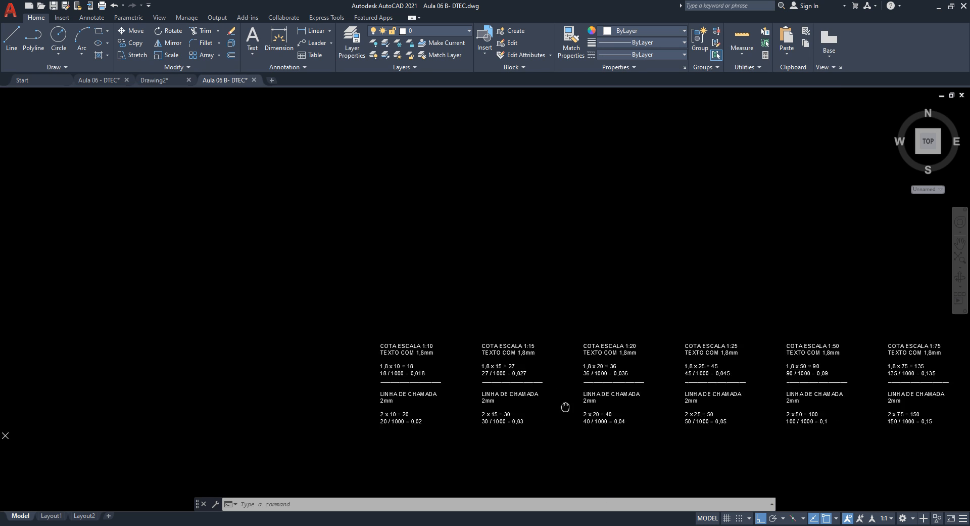
scroll(411, 369, up, 5)
scroll(373, 314, up, 2)
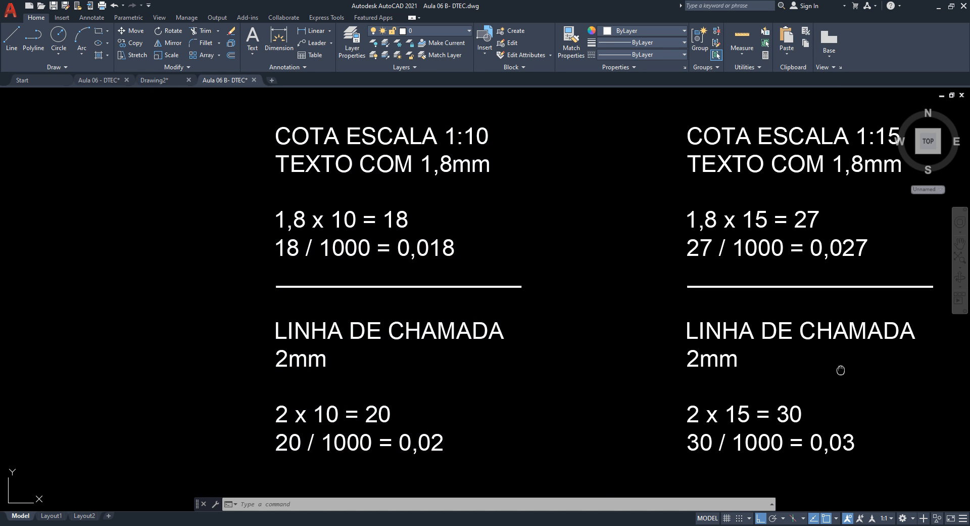
mouse_move(841, 368)
middle_down()
mouse_move(563, 357)
mouse_move(552, 369)
middle_up()
middle_drag(797, 357, 409, 354)
middle_drag(859, 392, 432, 387)
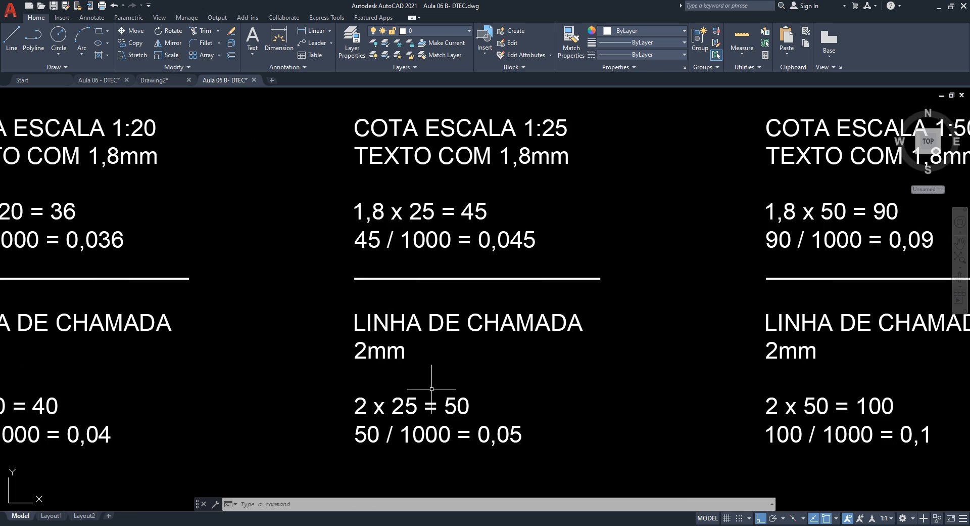
middle_drag(863, 396, 483, 384)
mouse_move(866, 401)
middle_down()
mouse_move(590, 382)
mouse_move(453, 395)
middle_up()
mouse_move(844, 384)
middle_down()
mouse_move(591, 384)
mouse_move(498, 395)
mouse_move(697, 397)
mouse_move(481, 390)
middle_up()
middle_drag(849, 397, 353, 403)
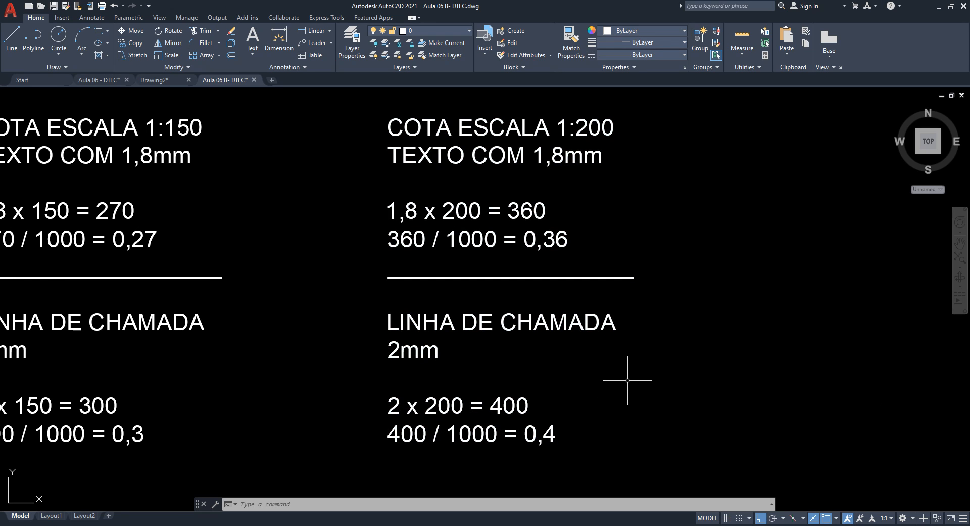
scroll(629, 380, down, 1)
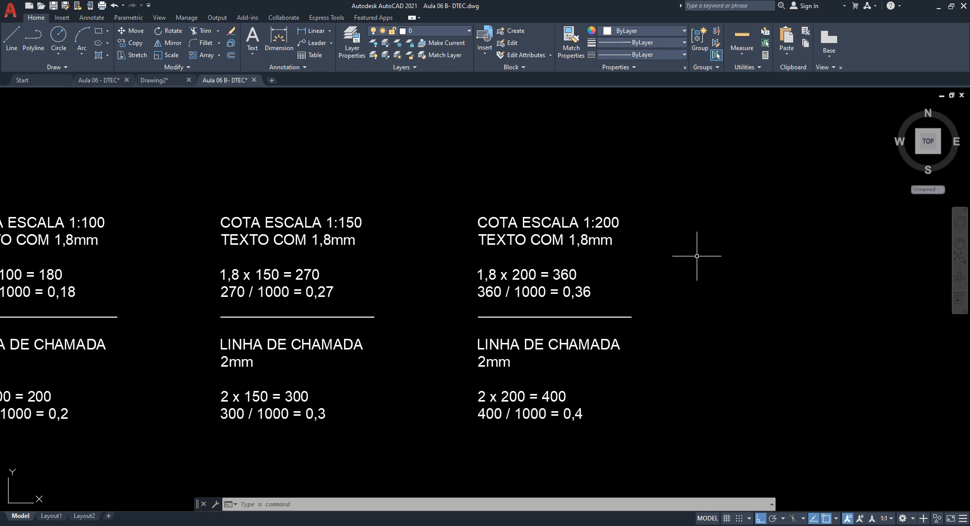
scroll(735, 346, down, 1)
scroll(677, 341, down, 3)
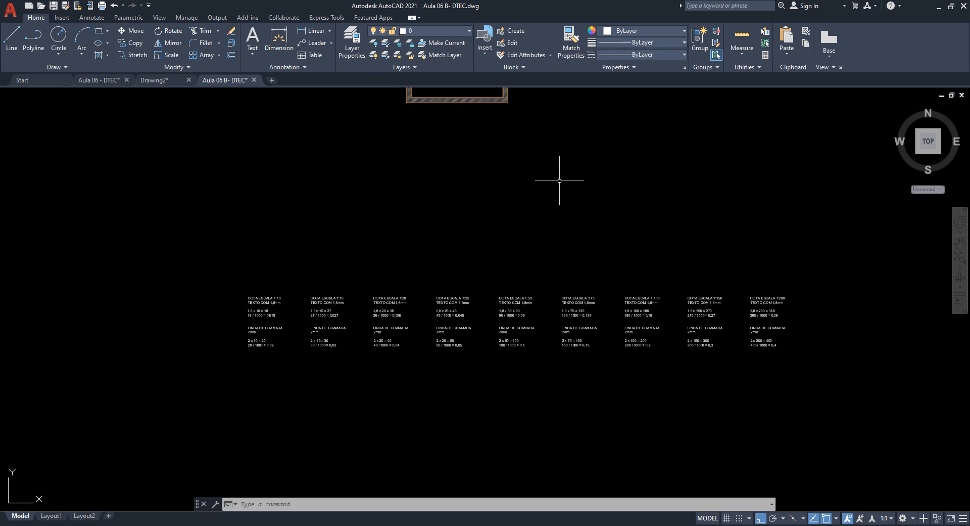
Step: Examine the hatched wall plan beside the calculation notes
middle_drag(560, 180, 526, 366)
scroll(513, 340, up, 2)
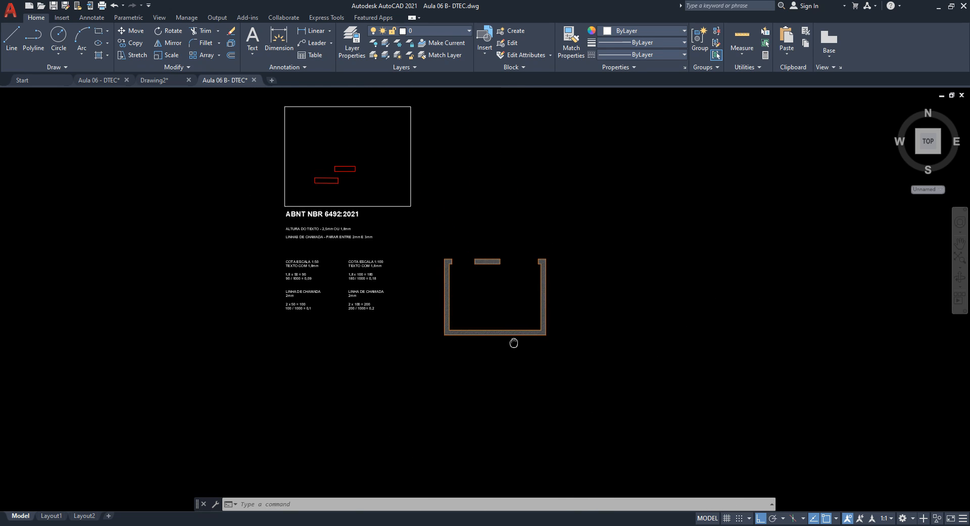
scroll(424, 266, up, 2)
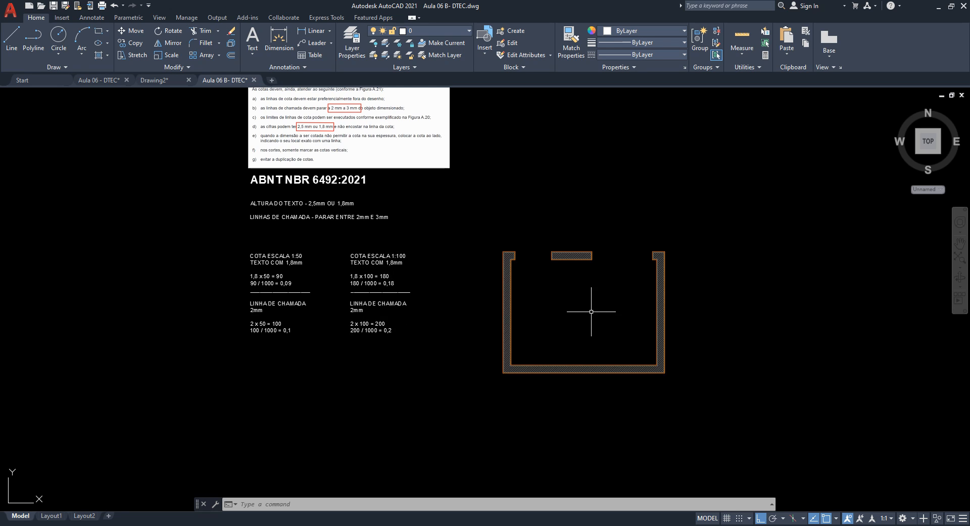
scroll(592, 311, up, 2)
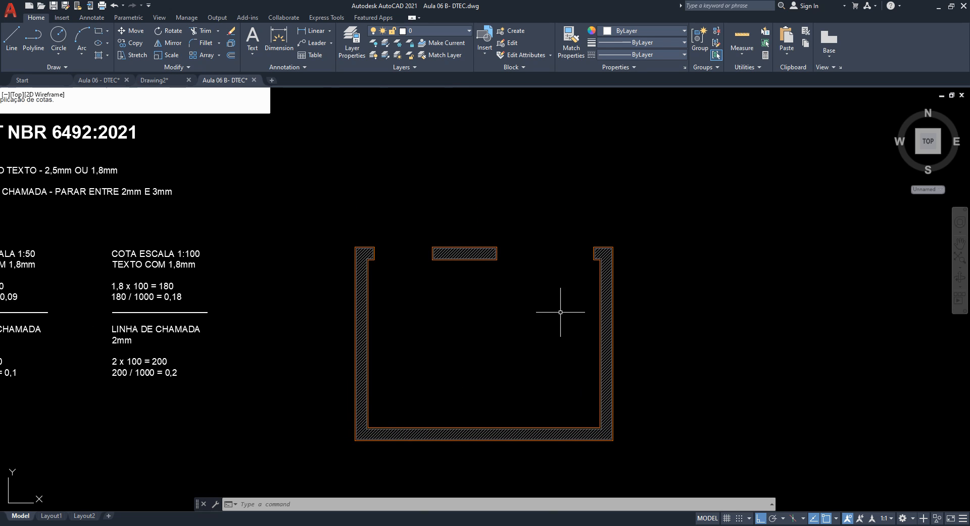
middle_drag(444, 310, 467, 347)
middle_drag(383, 298, 715, 298)
scroll(308, 299, up, 2)
scroll(318, 231, down, 2)
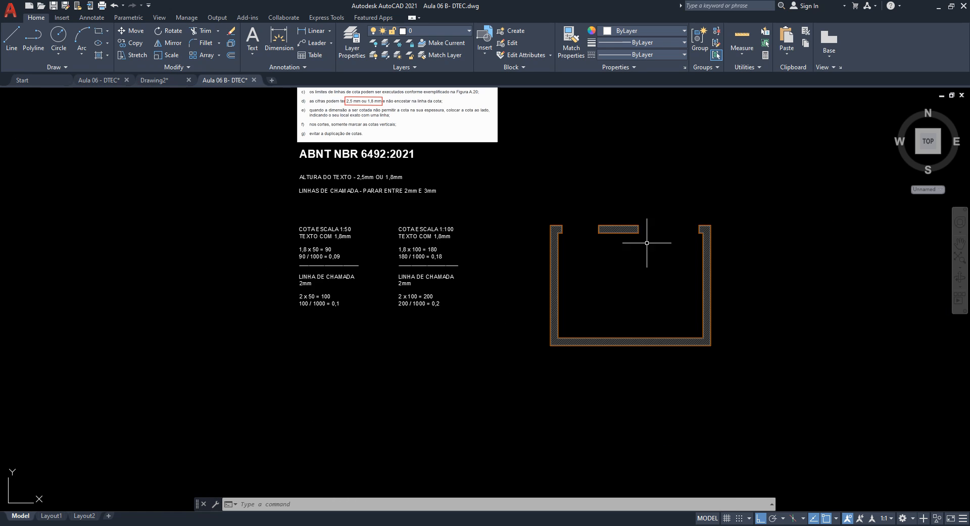
middle_drag(652, 216, 555, 317)
scroll(559, 373, up, 1)
middle_drag(557, 372, 556, 345)
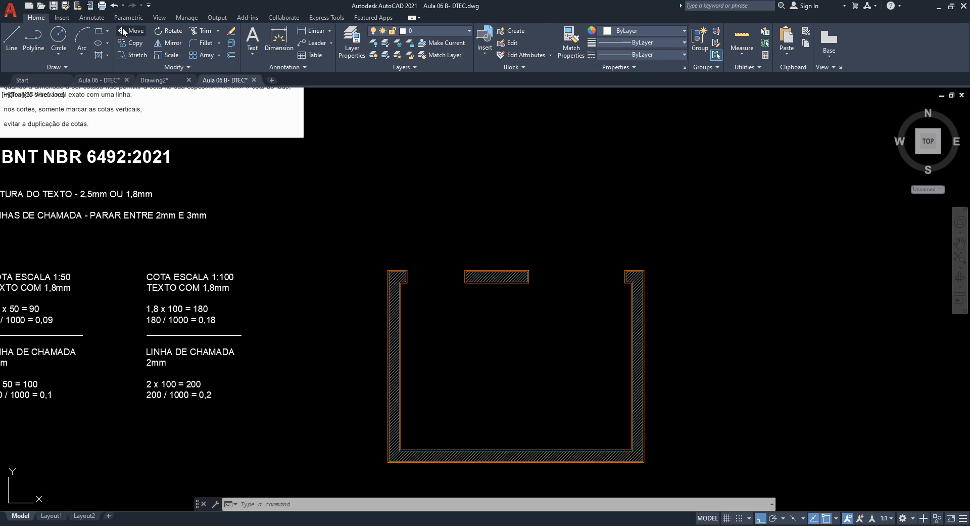
click(95, 19)
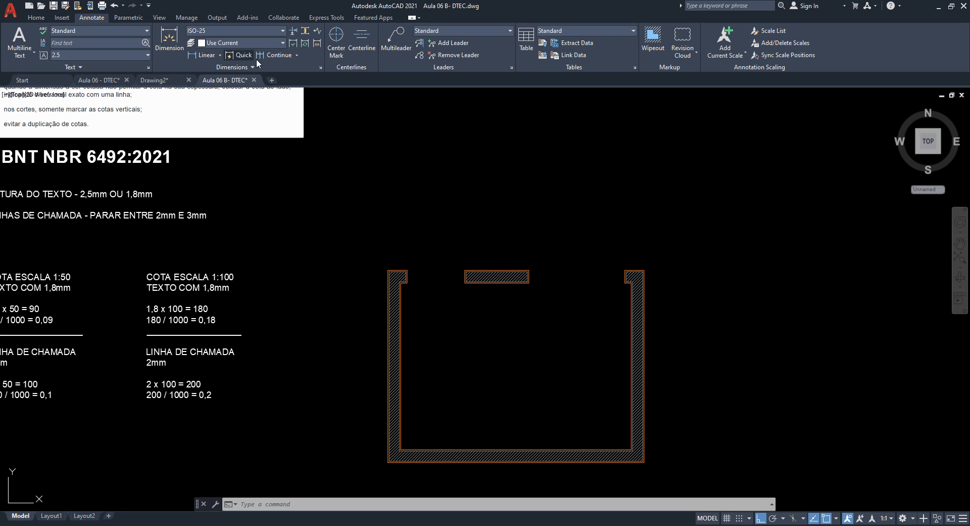
click(320, 68)
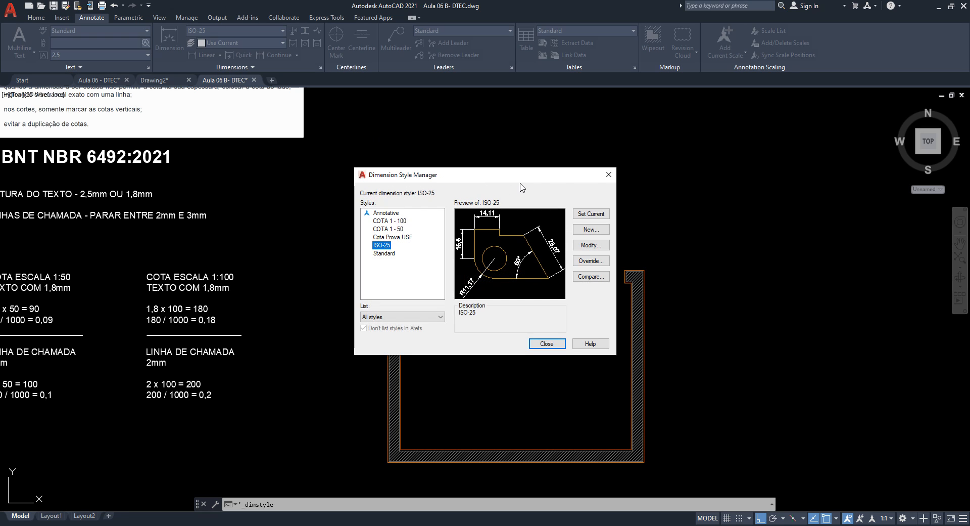
click(610, 176)
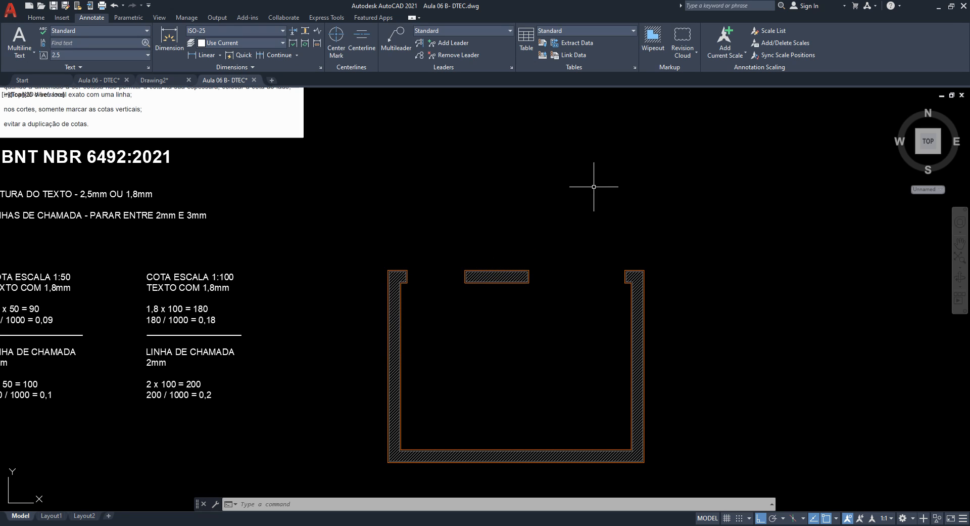
Step: Open the Dimension Style Manager, preview the COTA 1 - 50 and Cota Prova USF styles, and select Standard
text(d)
key(Return)
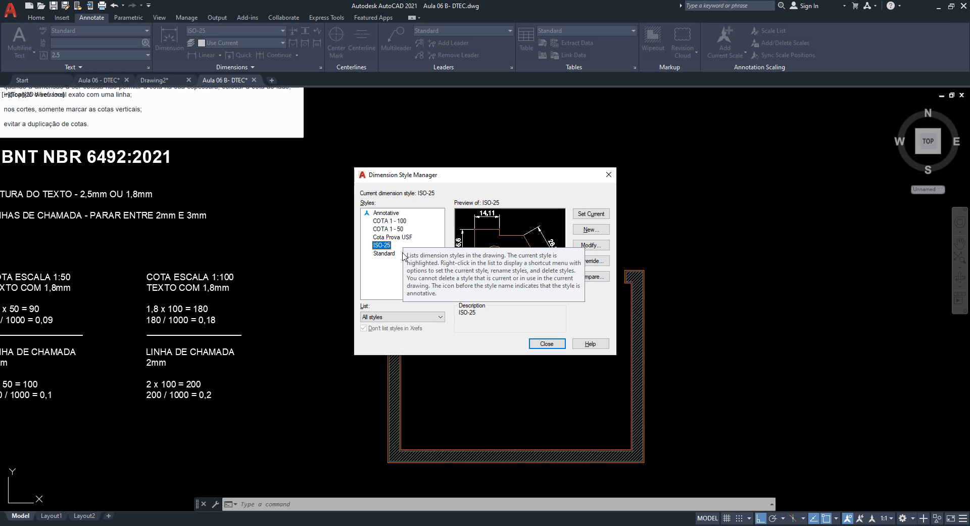
click(393, 230)
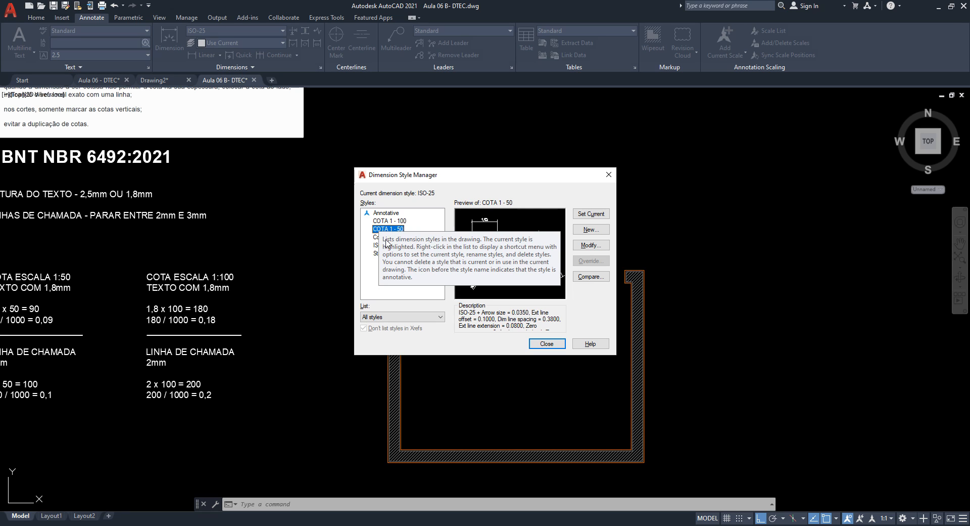
click(382, 237)
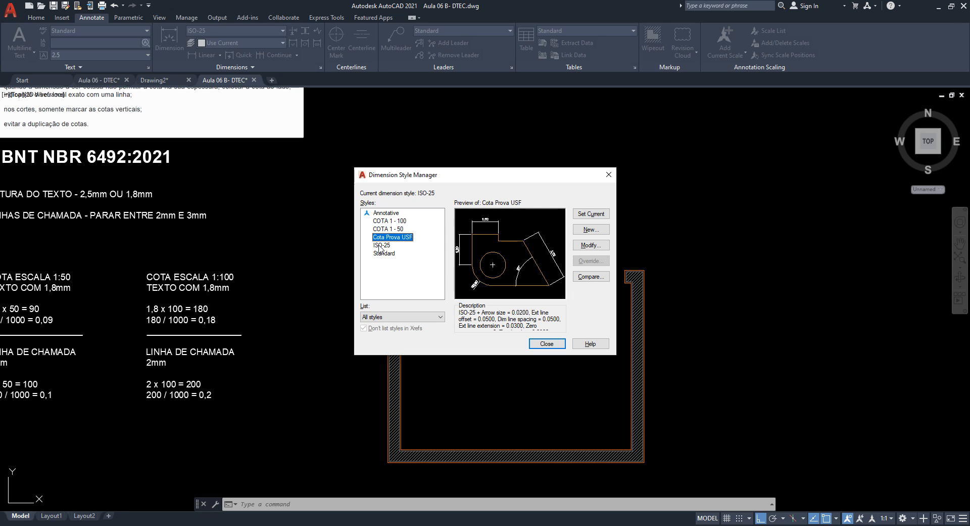
click(383, 254)
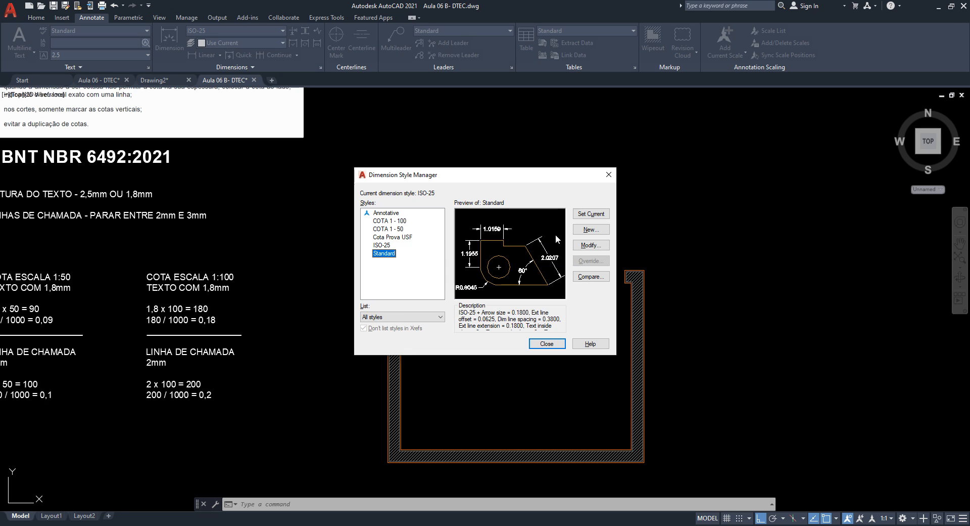
Step: Create a new dimension style named ABNT 1-50, based on Standard and used for all dimensions
click(589, 230)
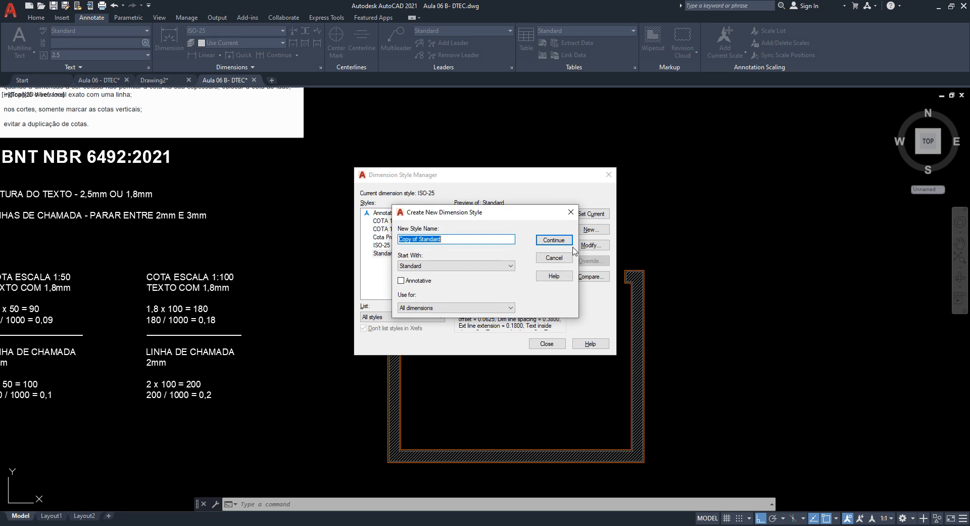
click(443, 242)
drag(443, 242, 355, 248)
text(ABNT)
text(/50)
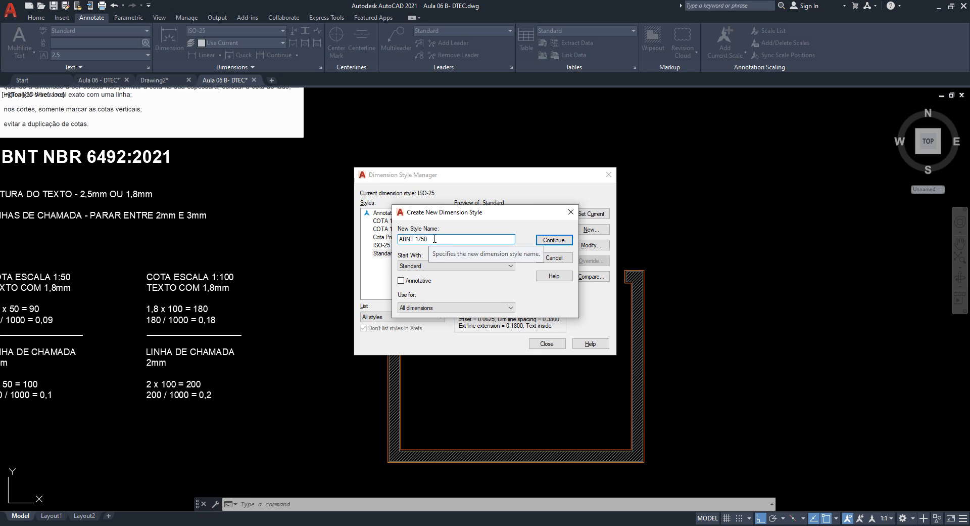
key(BackSpace)
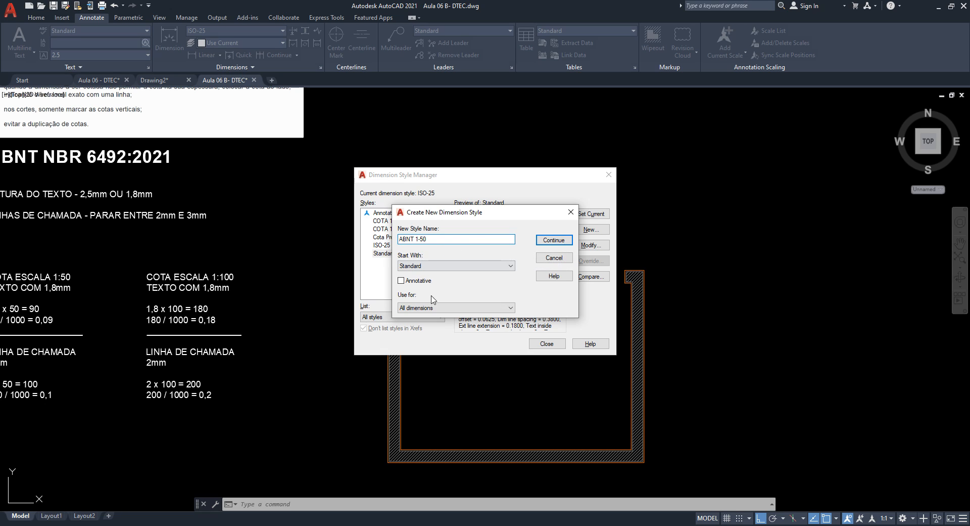
click(442, 266)
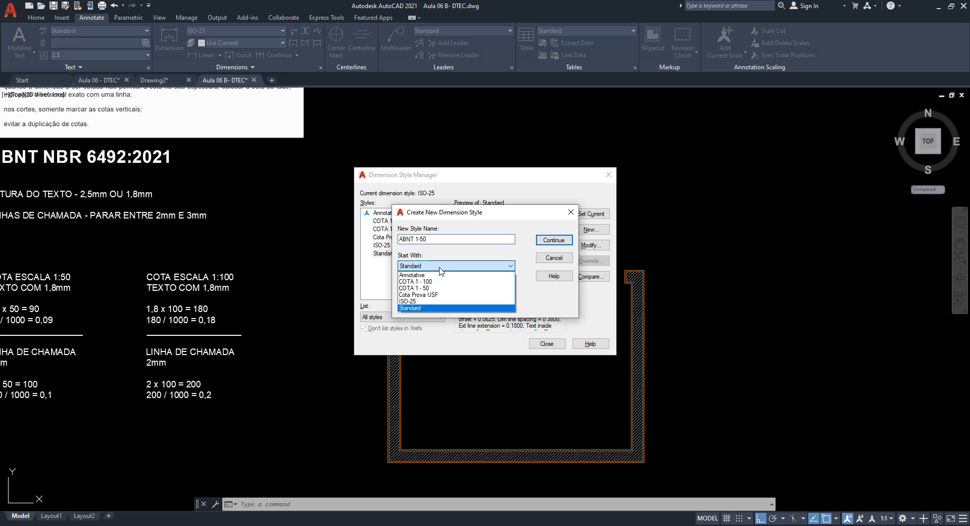
click(441, 268)
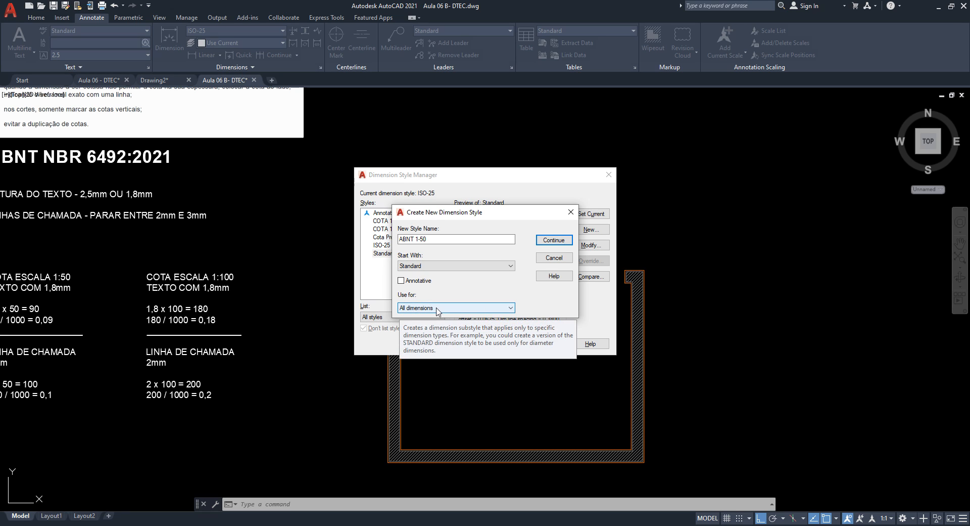
click(498, 311)
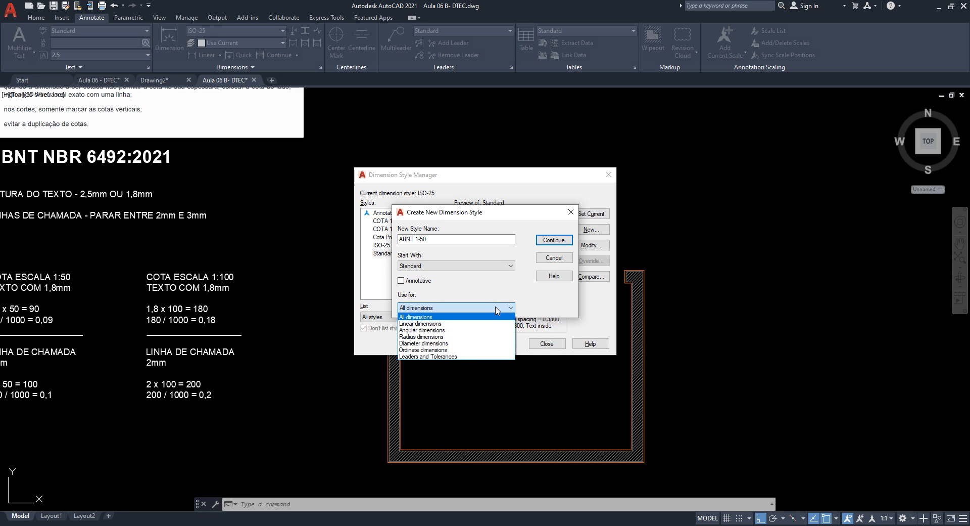
click(497, 311)
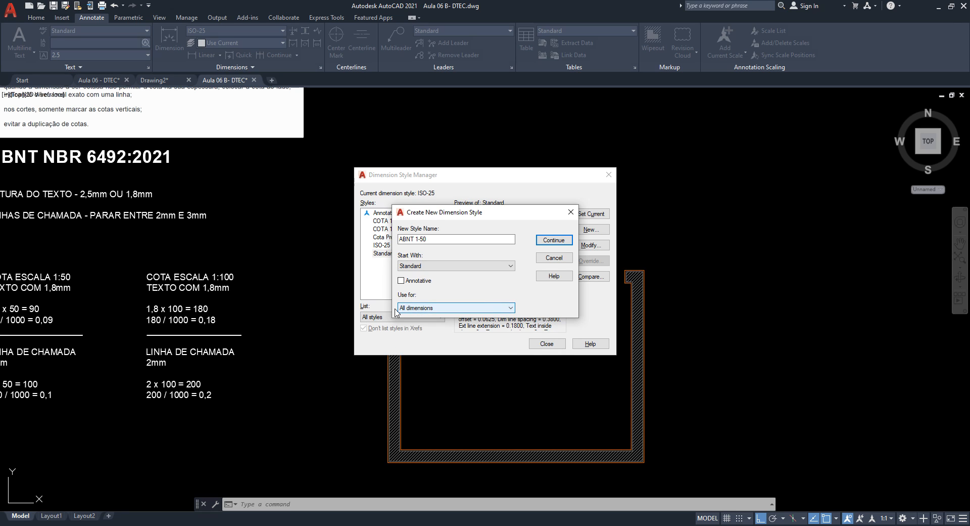
click(553, 242)
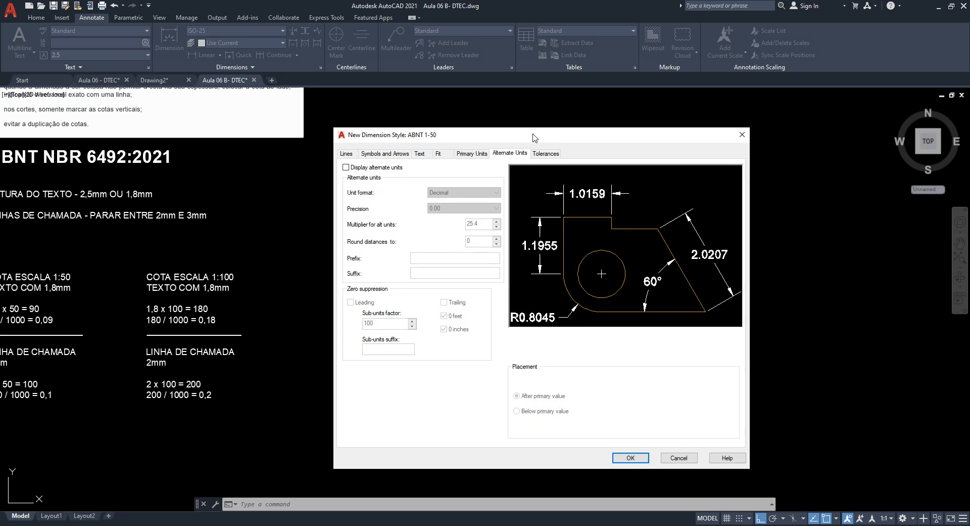
Step: Enlarge the ABNT 1-50 style settings window and examine its line, arrow, text, fit, unit and tolerance settings
drag(722, 465, 764, 470)
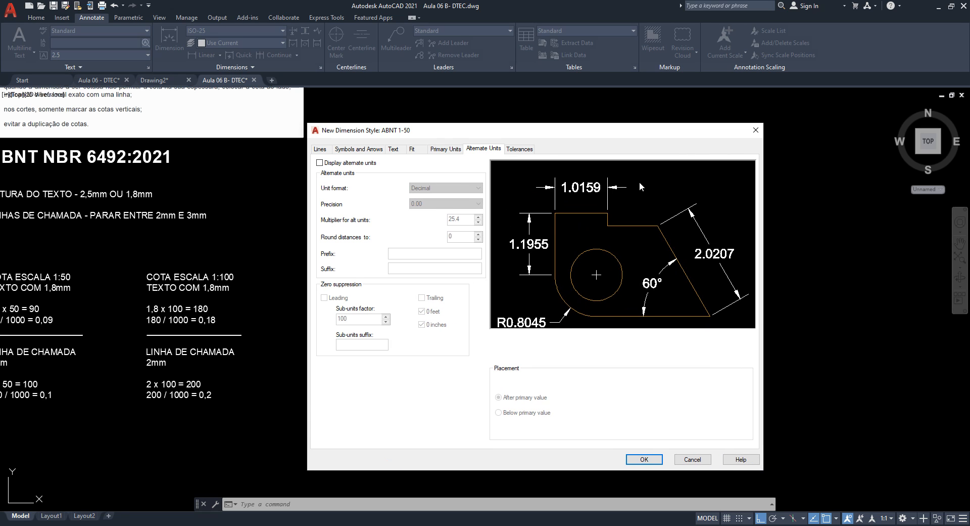
drag(478, 123, 478, 102)
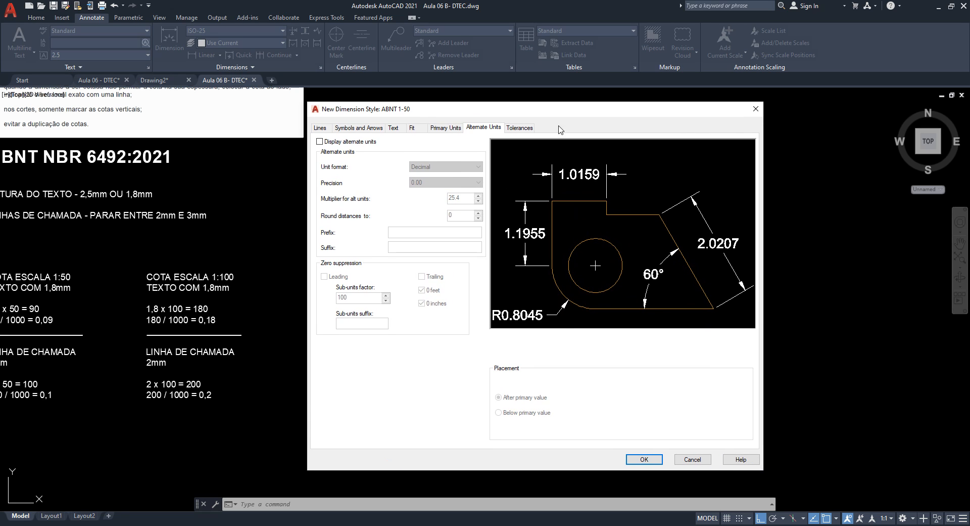
click(320, 129)
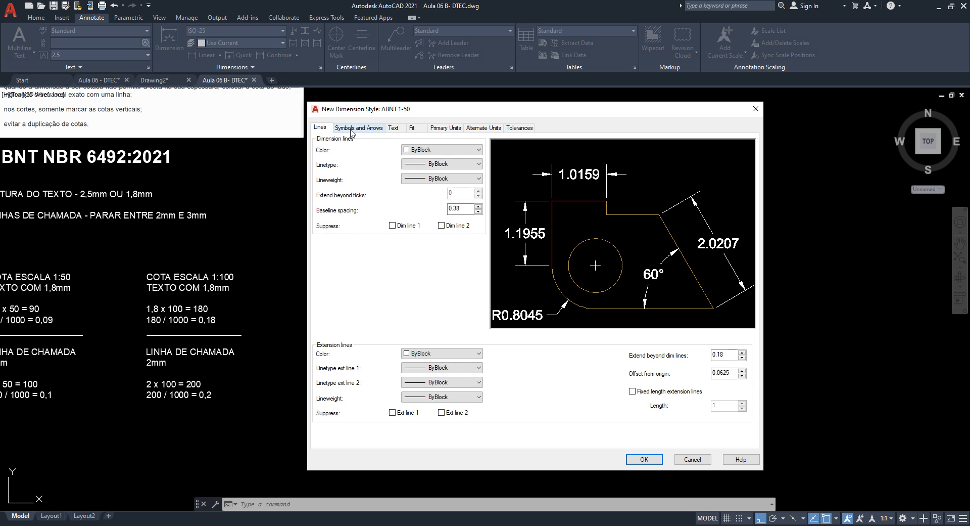
click(359, 127)
click(393, 128)
click(412, 128)
click(445, 128)
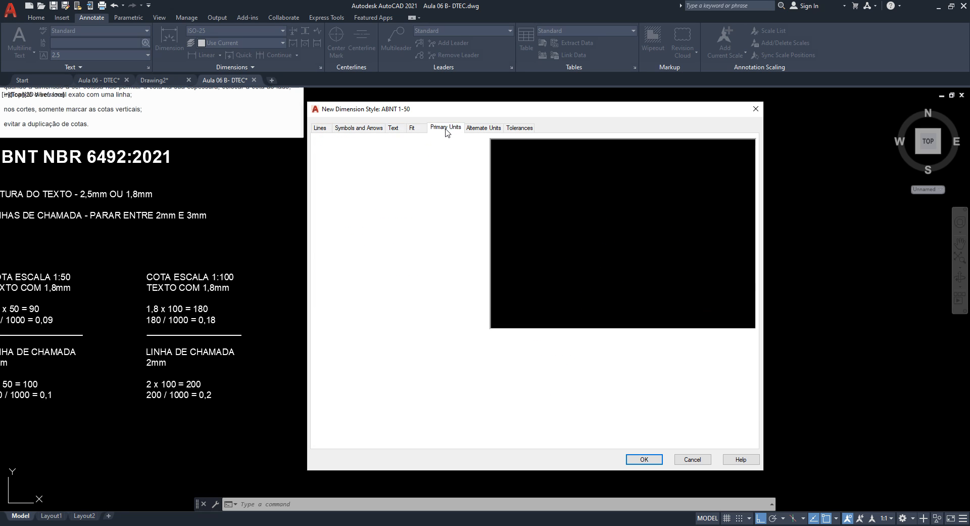
click(484, 128)
click(519, 127)
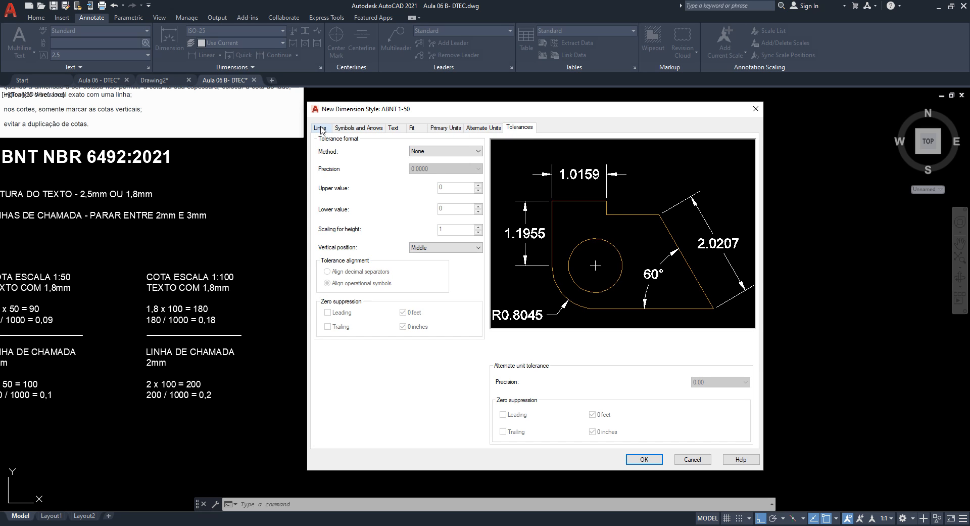
click(352, 129)
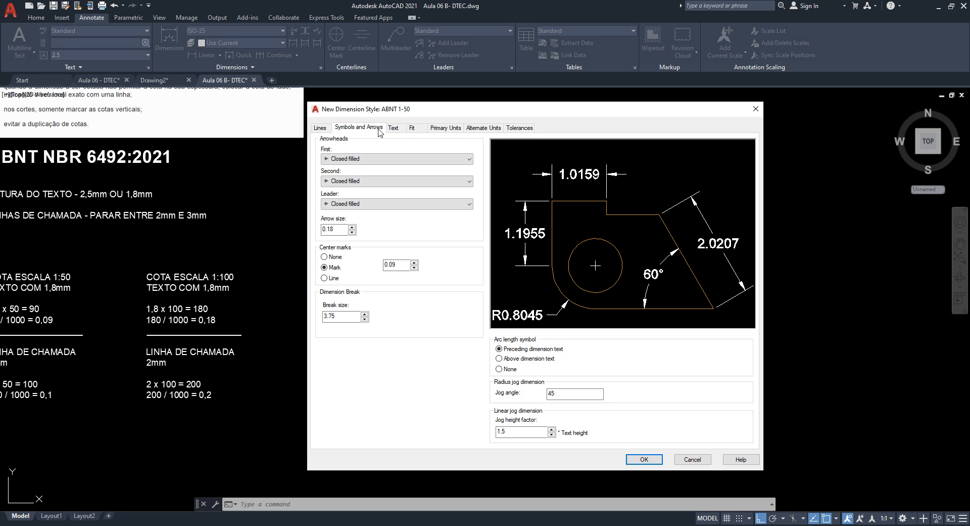
click(327, 133)
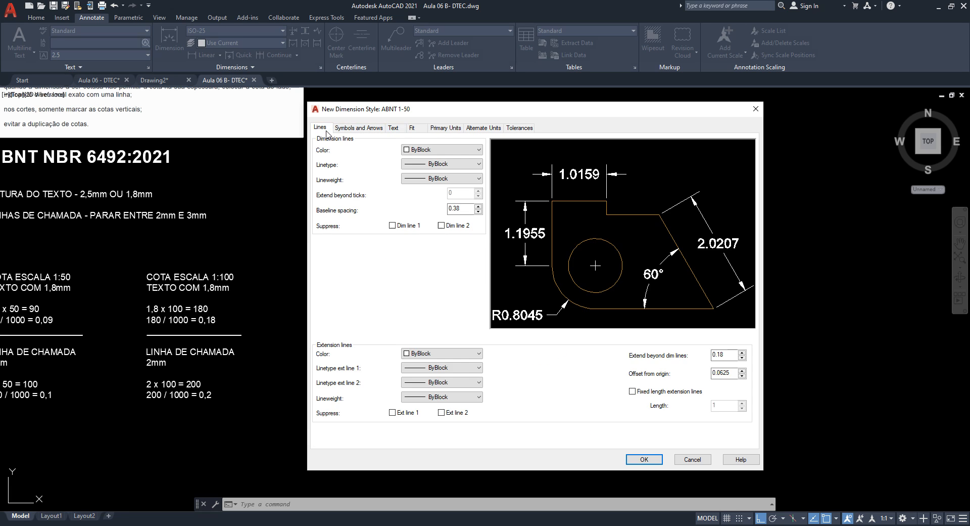
click(394, 128)
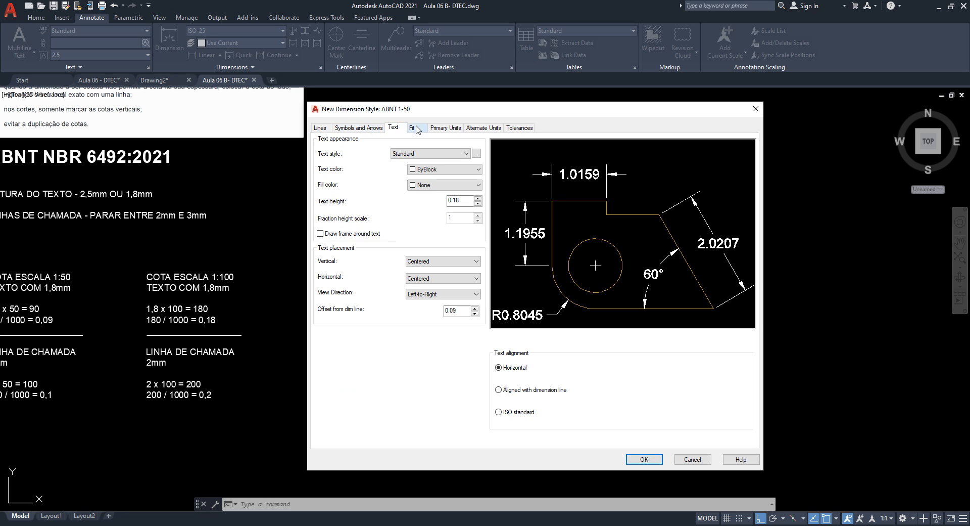
click(445, 128)
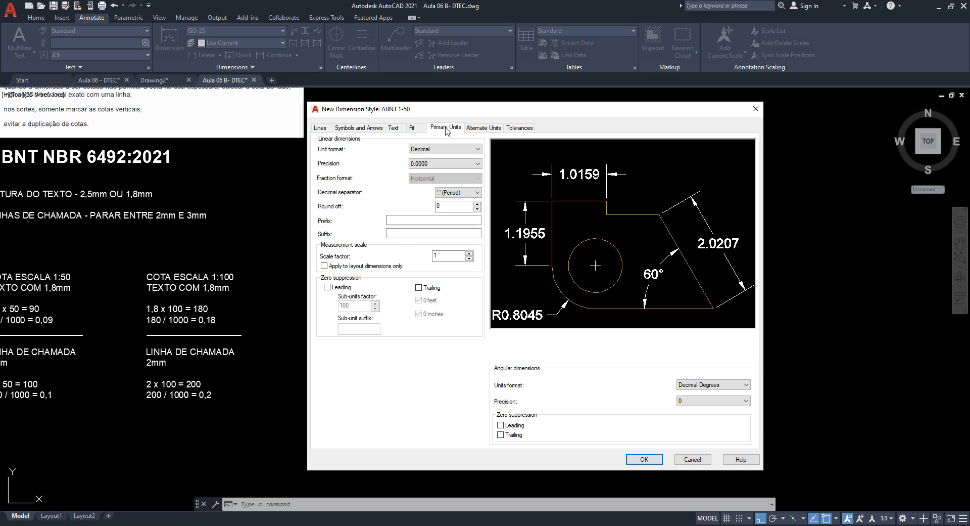
Step: Set the first and second arrowheads of the ABNT 1-50 style to Dot, keeping the leader as Closed filled
click(355, 128)
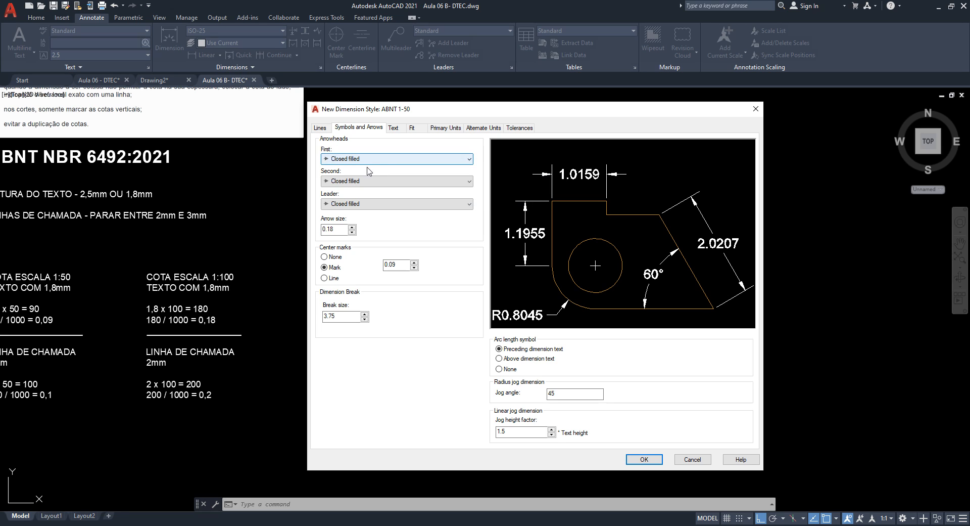
click(411, 164)
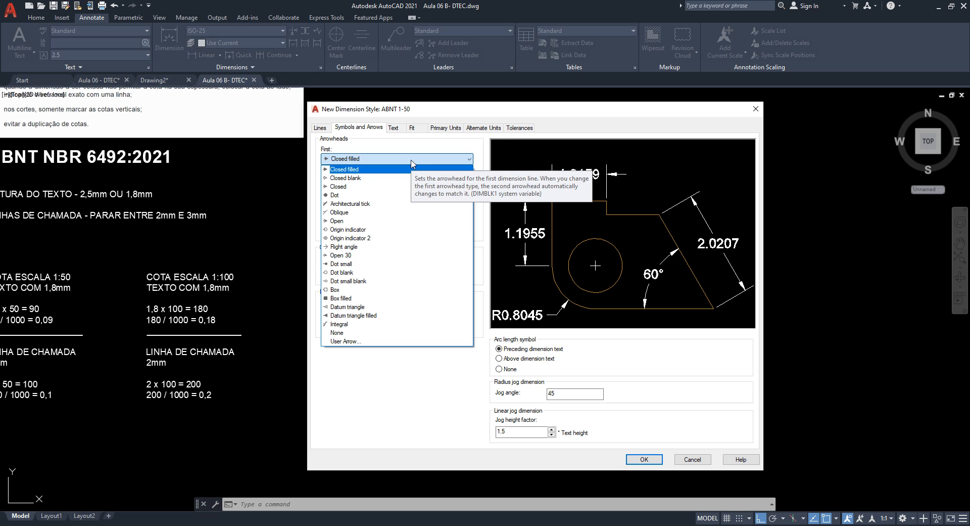
click(345, 197)
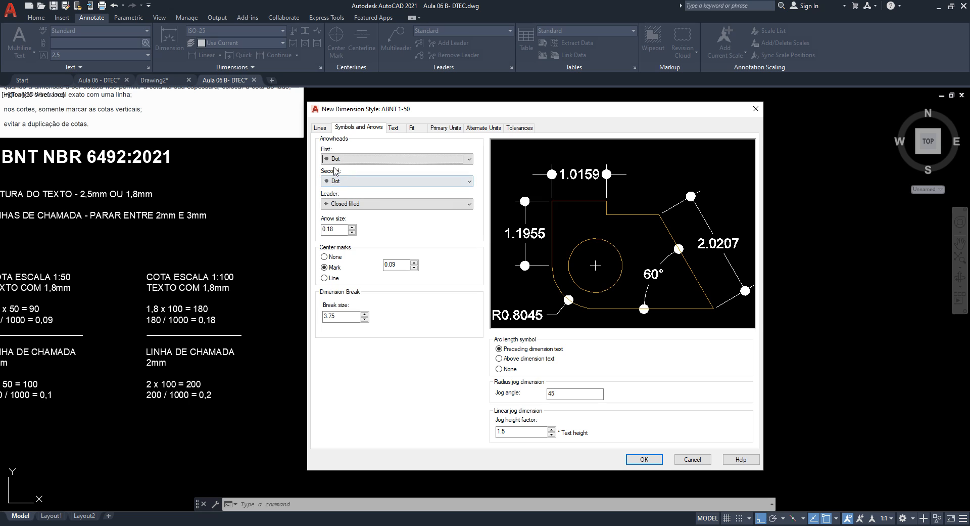
click(373, 206)
click(374, 210)
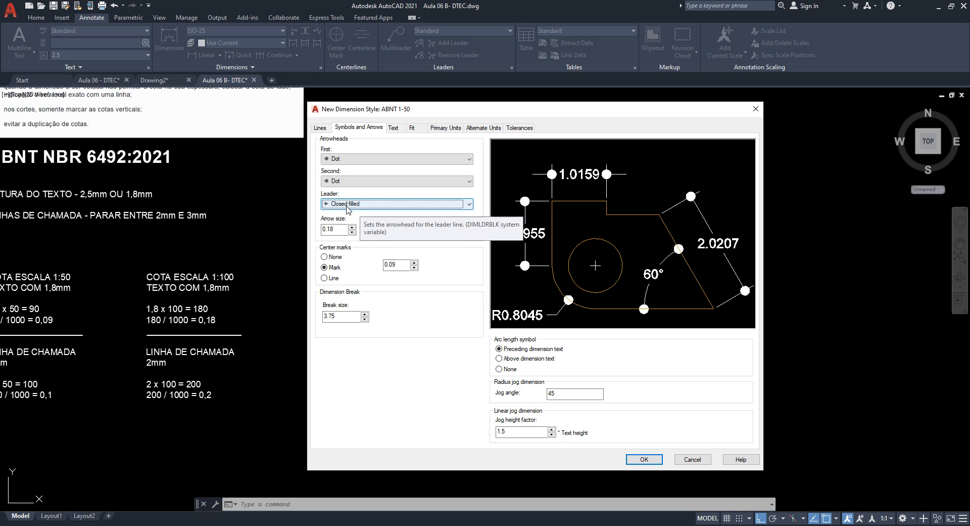
Step: Set the arrow size of the ABNT 1-50 style to 0.035
click(335, 229)
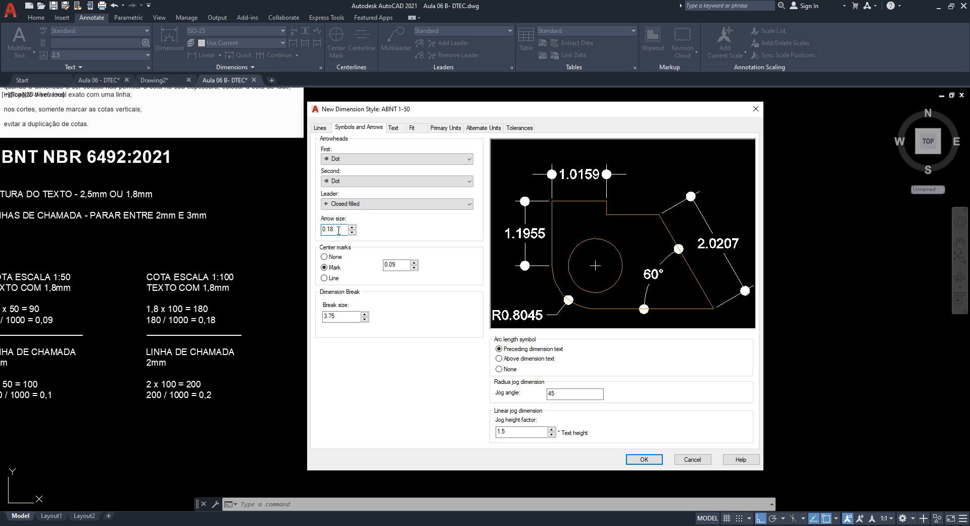
drag(333, 229, 304, 229)
text(0.035)
double_click(339, 230)
click(340, 230)
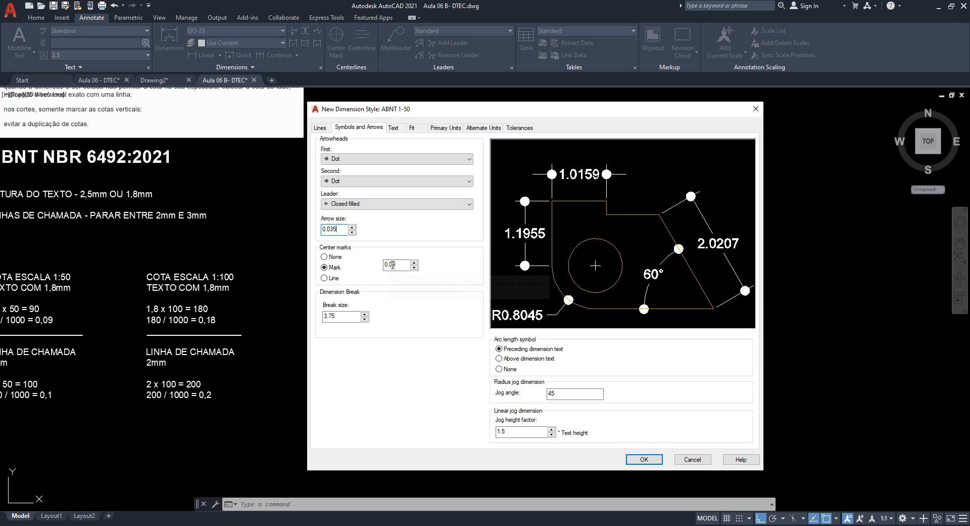
click(401, 264)
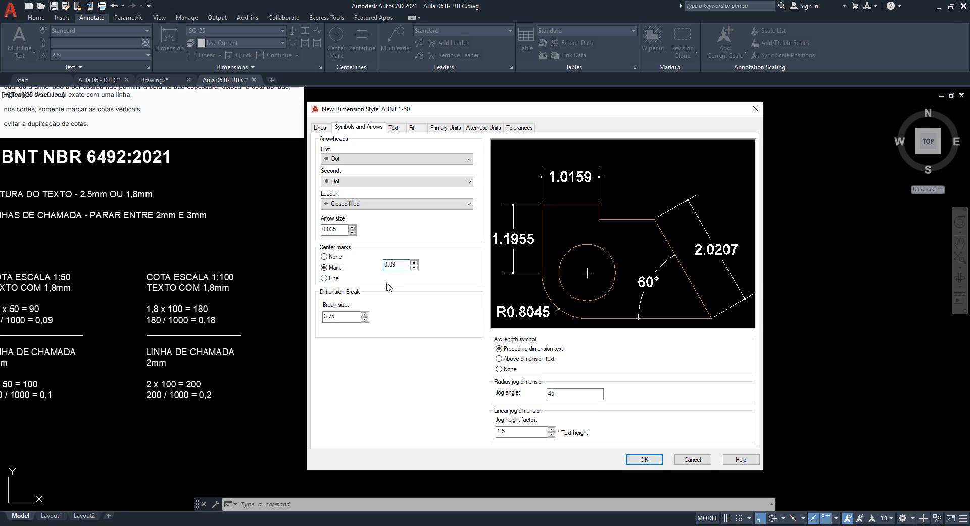
click(343, 315)
Step: Set the dimension line color of the ABNT 1-50 style to ByLayer
click(321, 129)
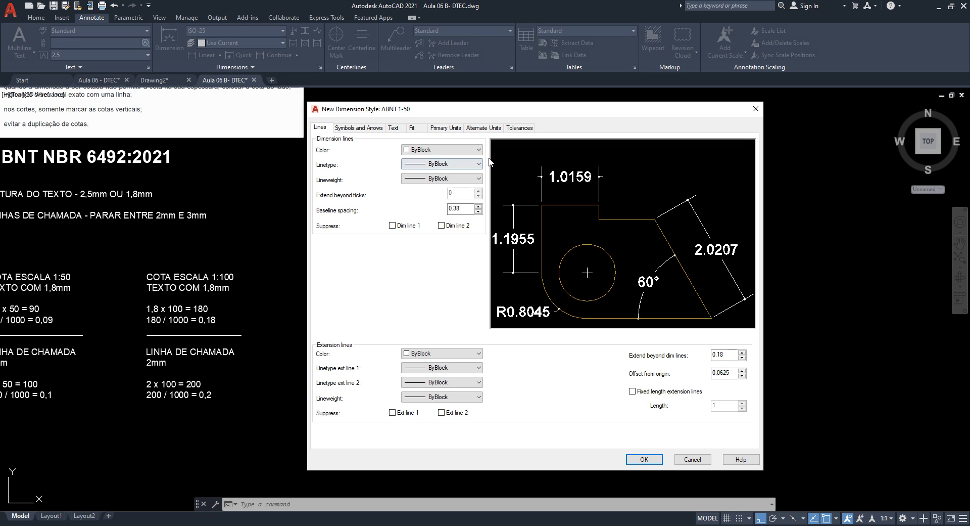
click(437, 150)
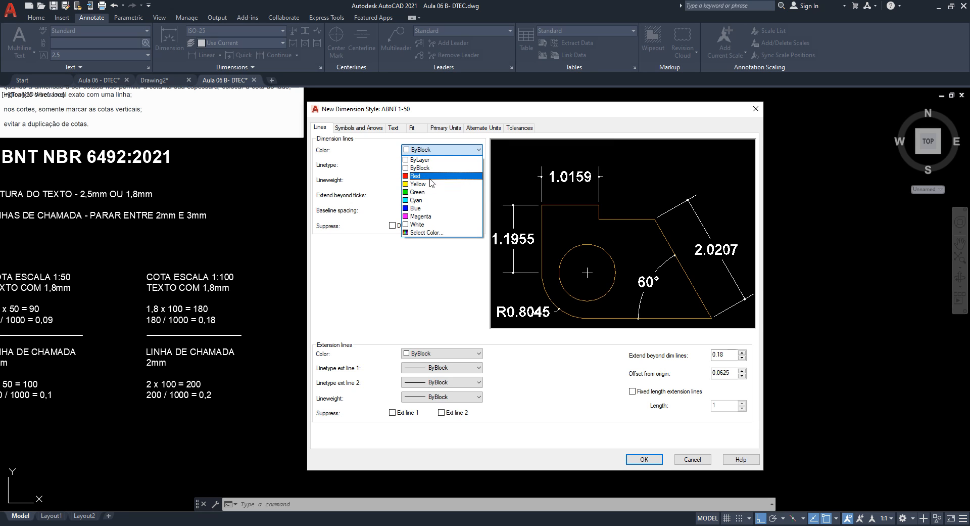
click(447, 151)
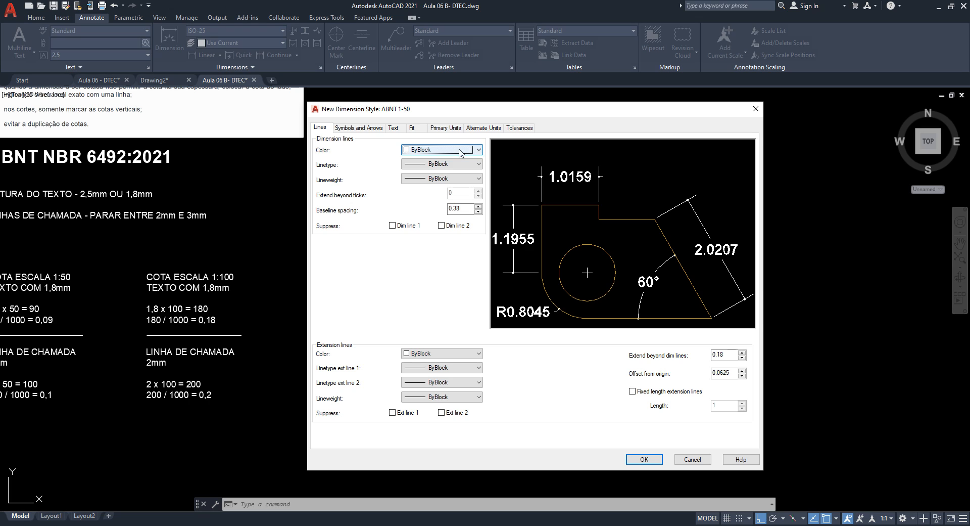
click(478, 150)
click(429, 157)
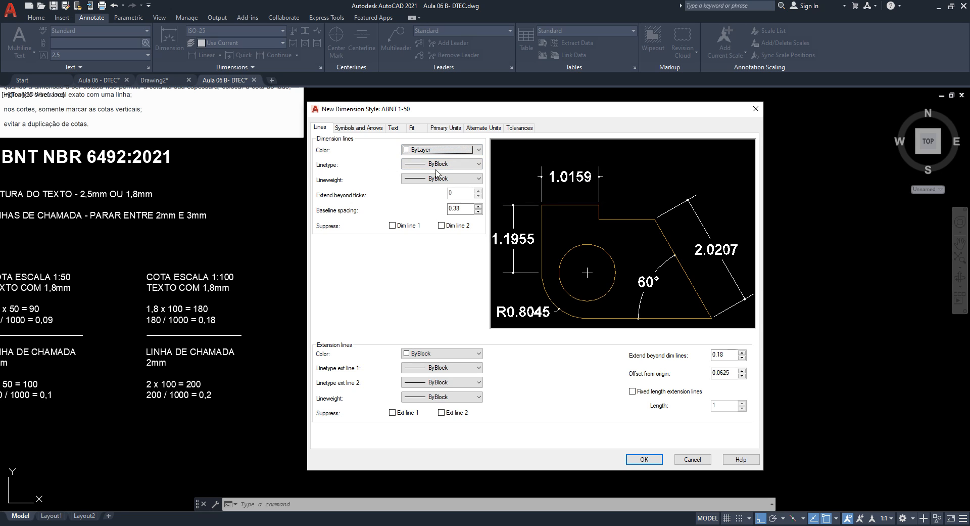
Step: Examine the linetype, lineweight and baseline spacing settings for the dimension lines of the ABNT 1-50 style
click(453, 165)
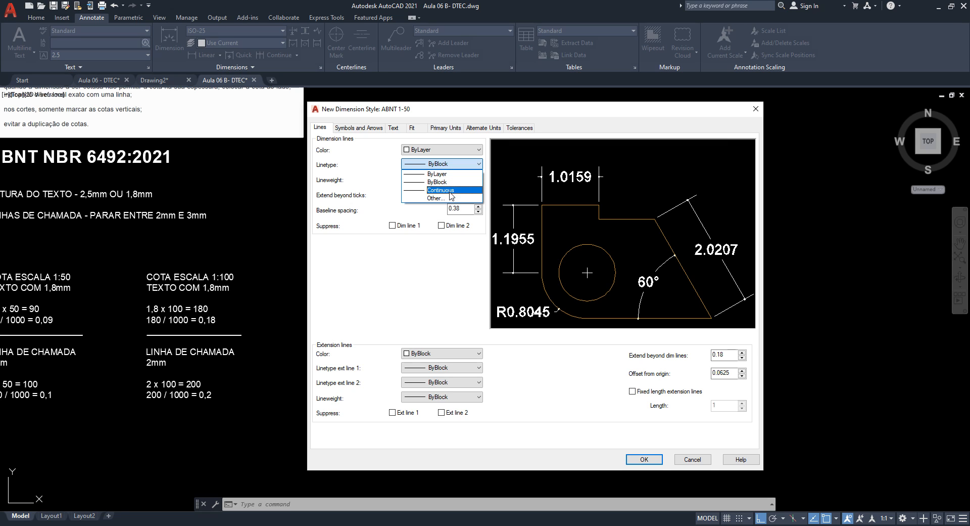
click(448, 164)
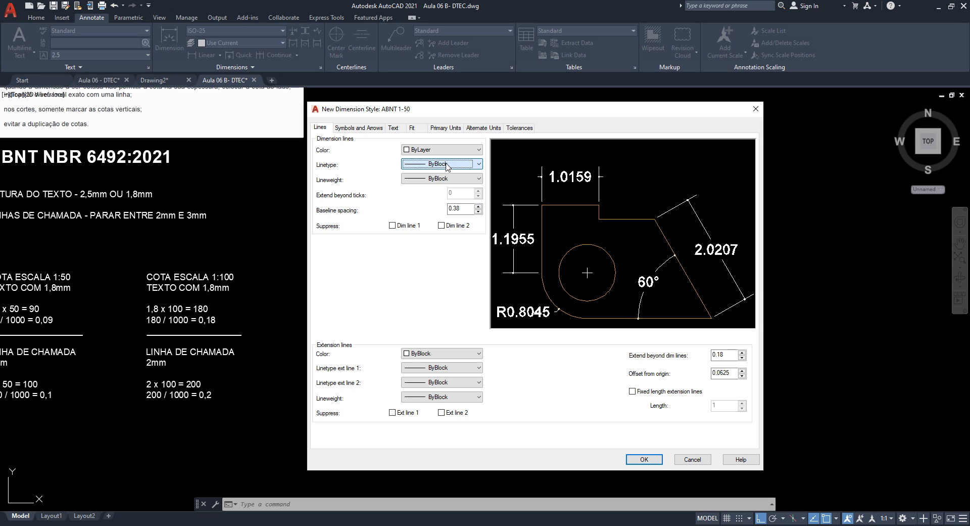
click(439, 181)
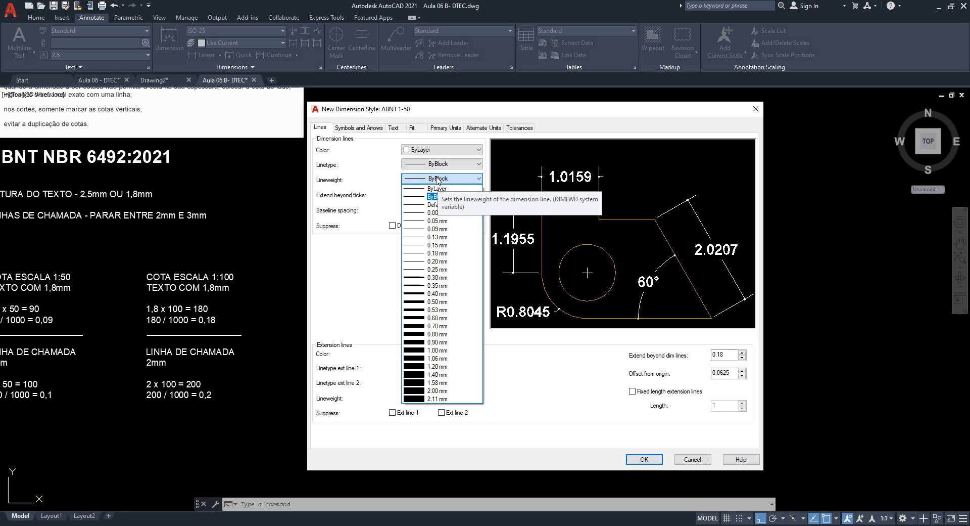
click(437, 179)
click(459, 164)
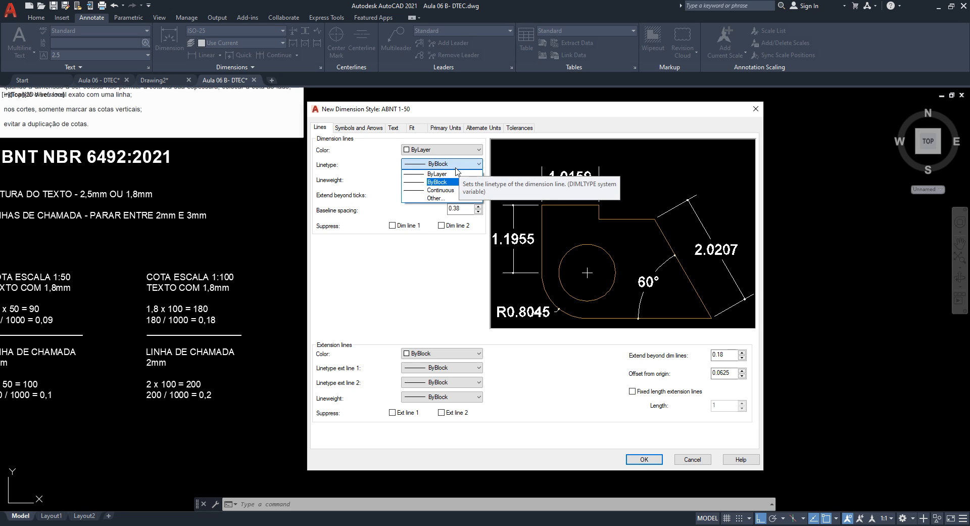
click(456, 167)
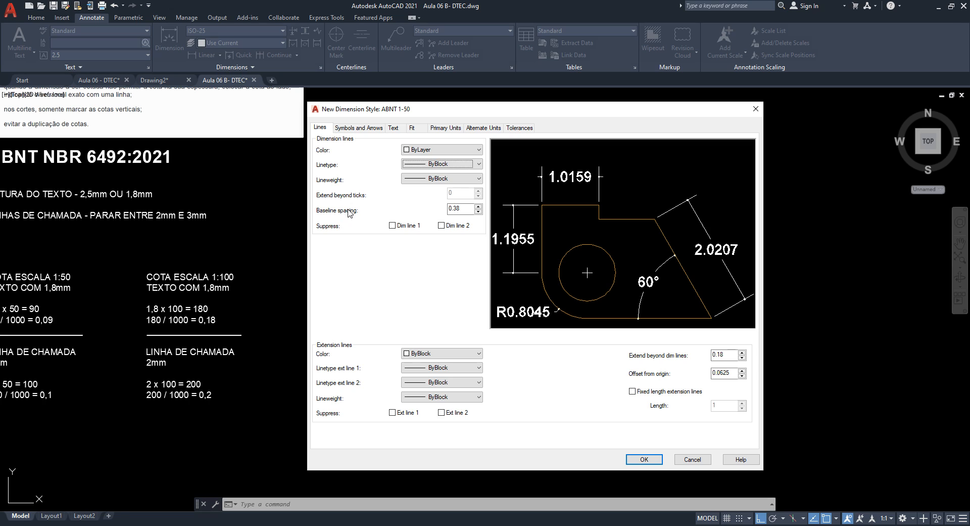
click(466, 208)
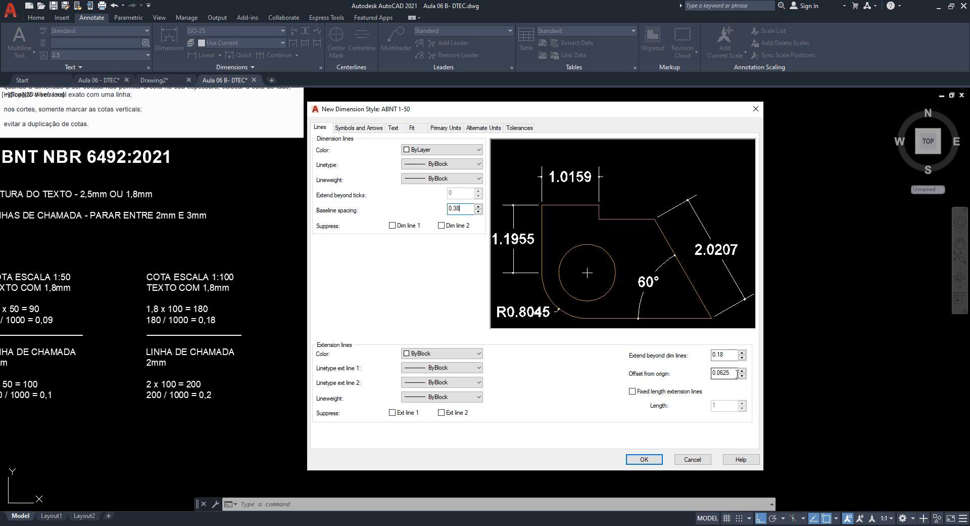
Step: Try extension line offsets from origin of 1 and 0.5 to compare their effect in the preview
drag(733, 373, 615, 374)
click(734, 373)
double_click(734, 374)
text(1)
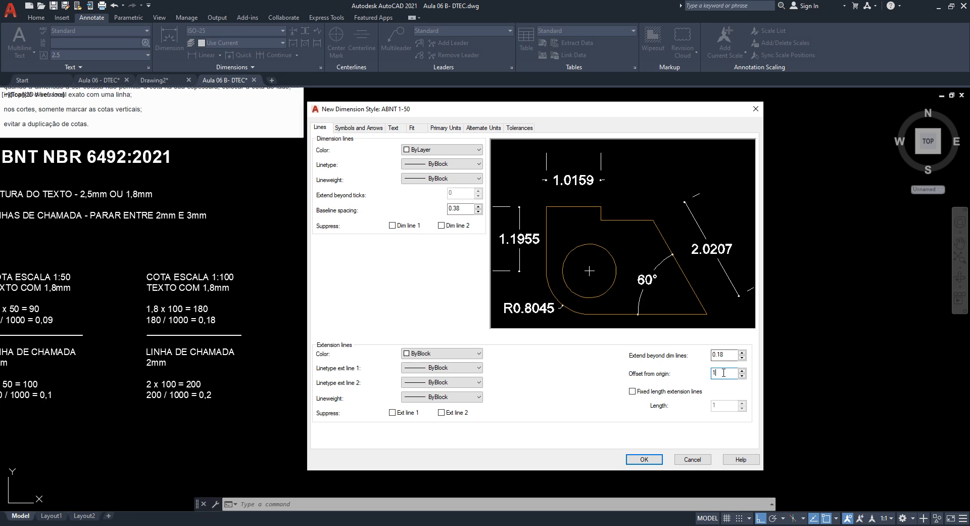
drag(725, 374, 609, 373)
text(.5)
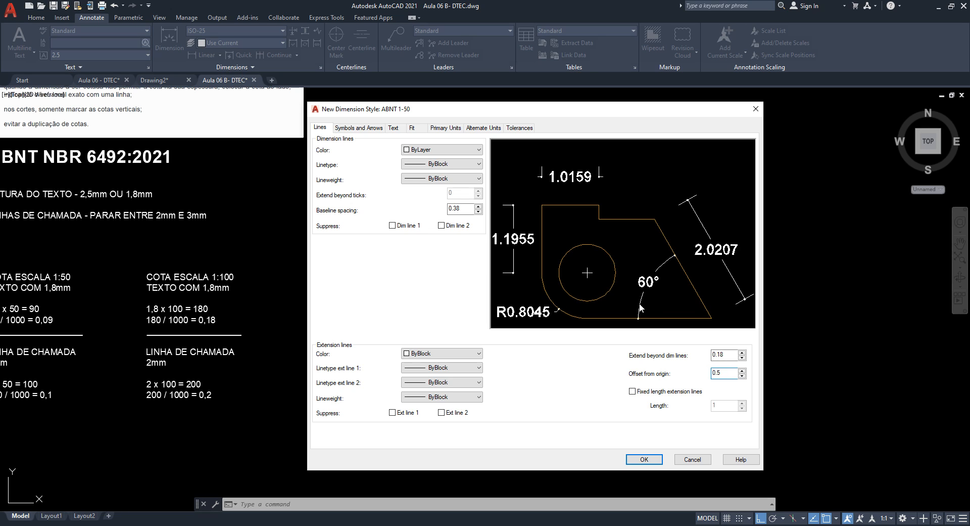
Step: Set the extension lines' offset from origin to 0.1 for the ABNT 1-50 style
drag(726, 374, 563, 378)
text(0.01)
double_click(715, 372)
text(0.1)
Step: Set the distance the extension lines extend beyond the dimension lines to 0.08
click(731, 355)
double_click(731, 355)
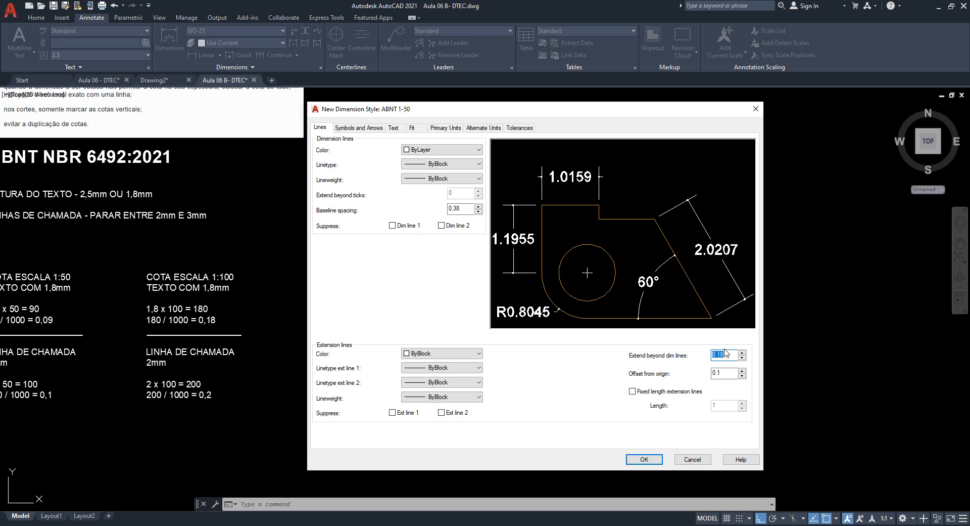
text(1)
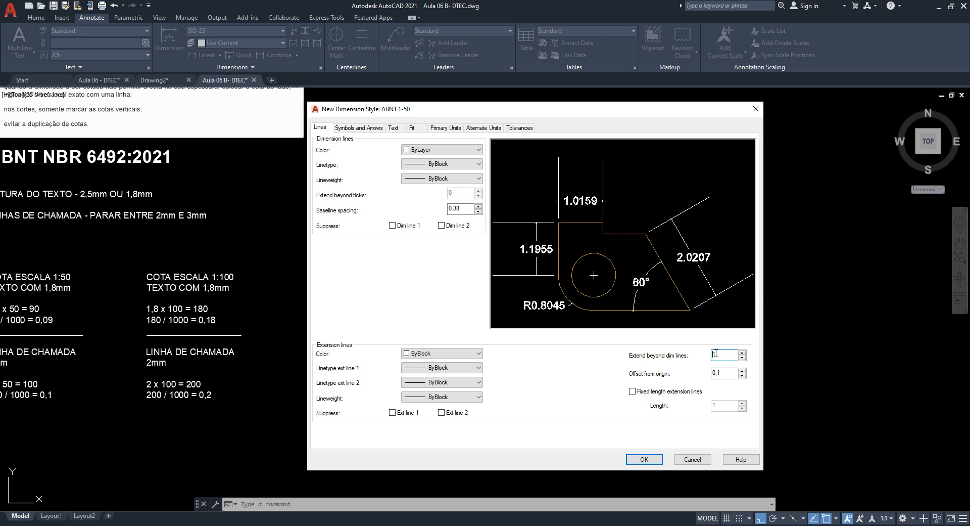
drag(718, 354, 651, 355)
text(0)
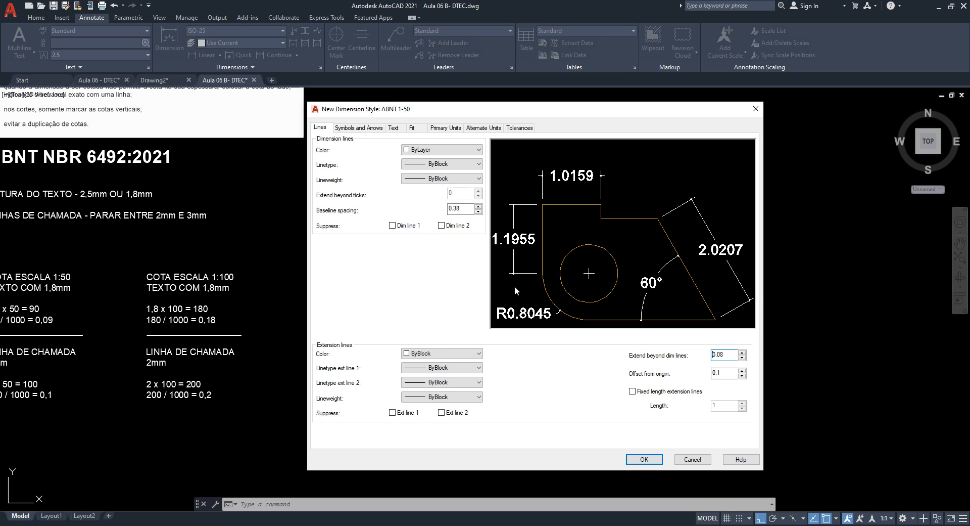
Step: Try suppressing both dimension lines and both extension lines, and turn all of the suppression options back off
click(392, 226)
click(441, 225)
click(393, 412)
click(441, 413)
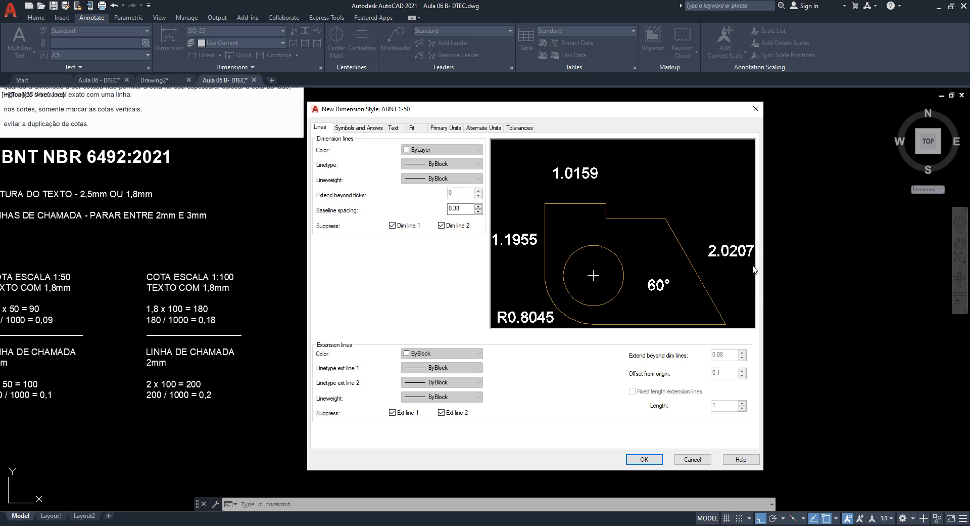
click(393, 225)
click(442, 226)
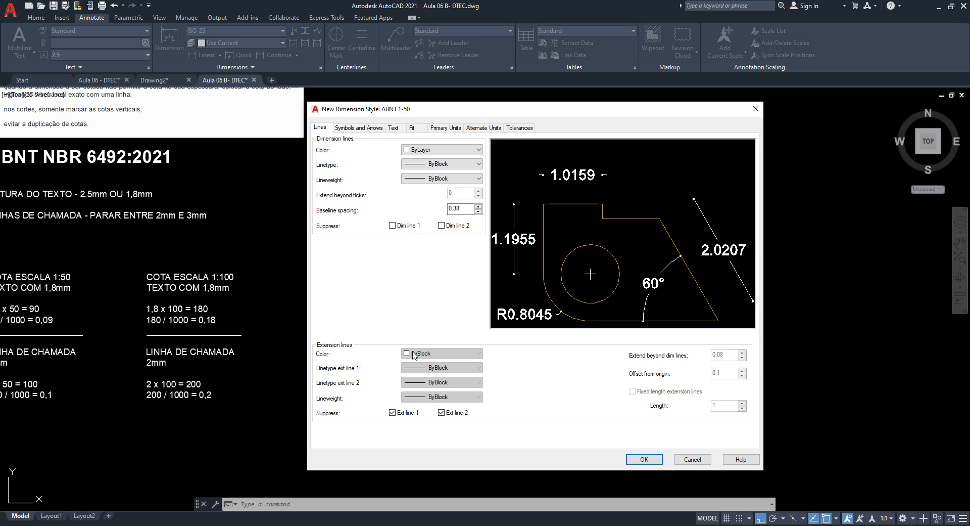
click(392, 412)
click(441, 413)
click(441, 412)
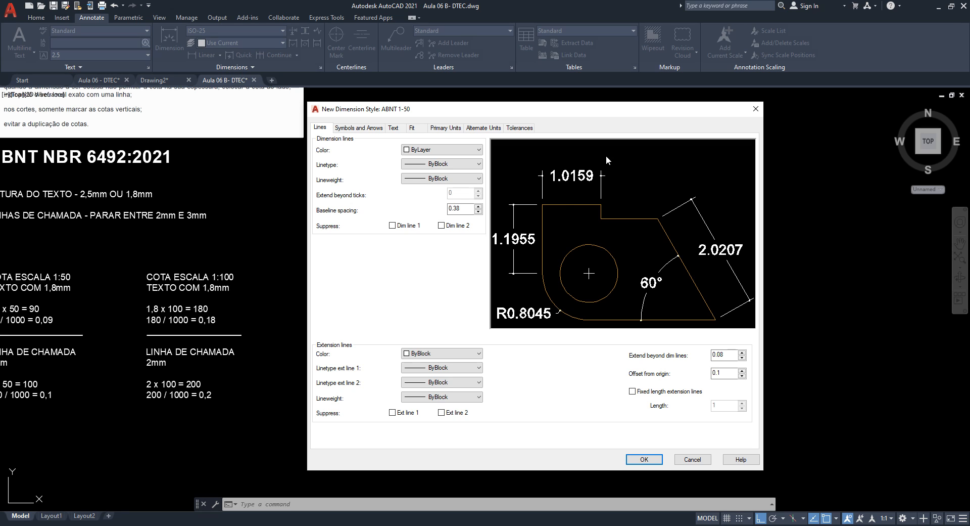
Step: Examine the available text styles and the font options of the Standard text style, keeping Arial
click(397, 133)
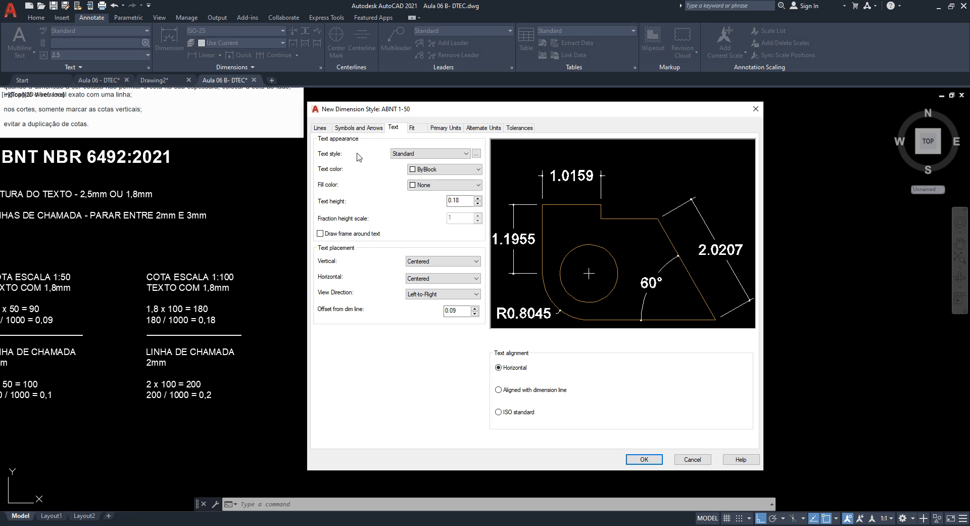
click(466, 153)
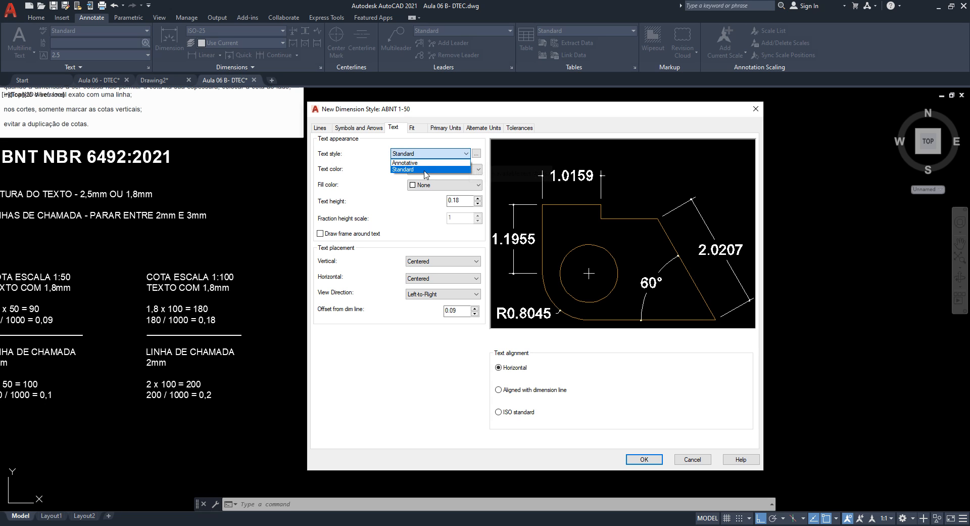
click(449, 170)
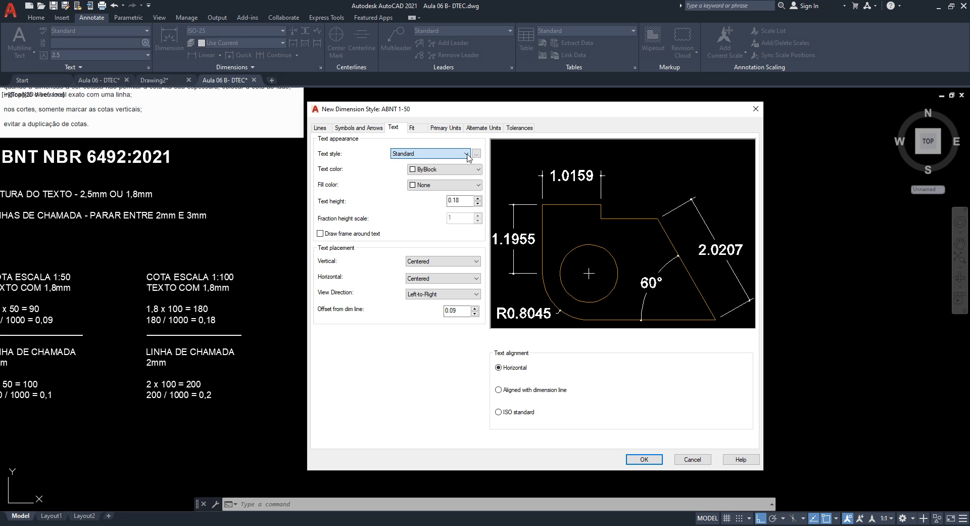
click(476, 154)
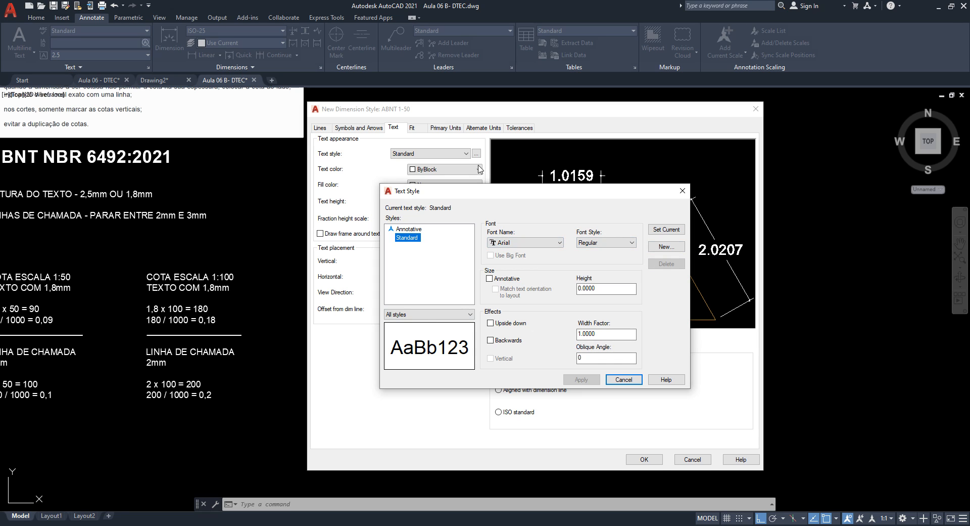
click(559, 243)
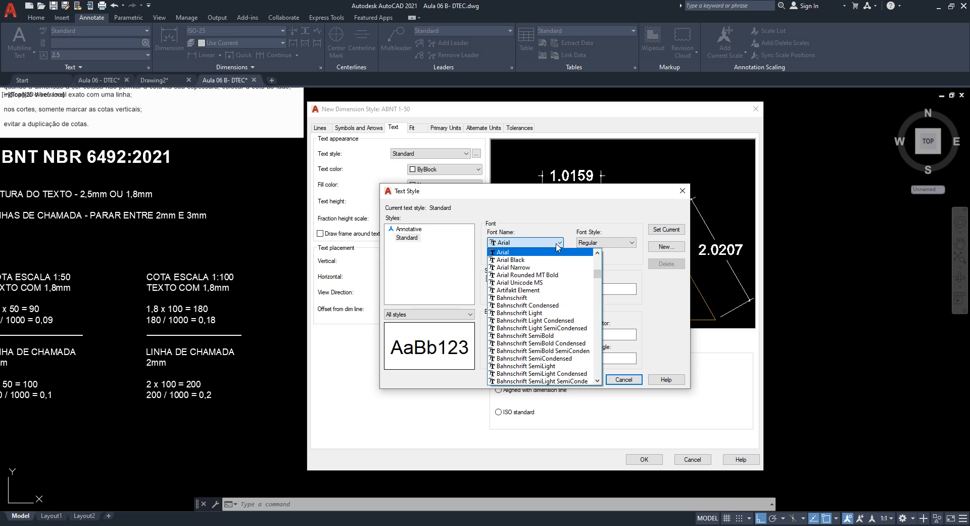
click(511, 253)
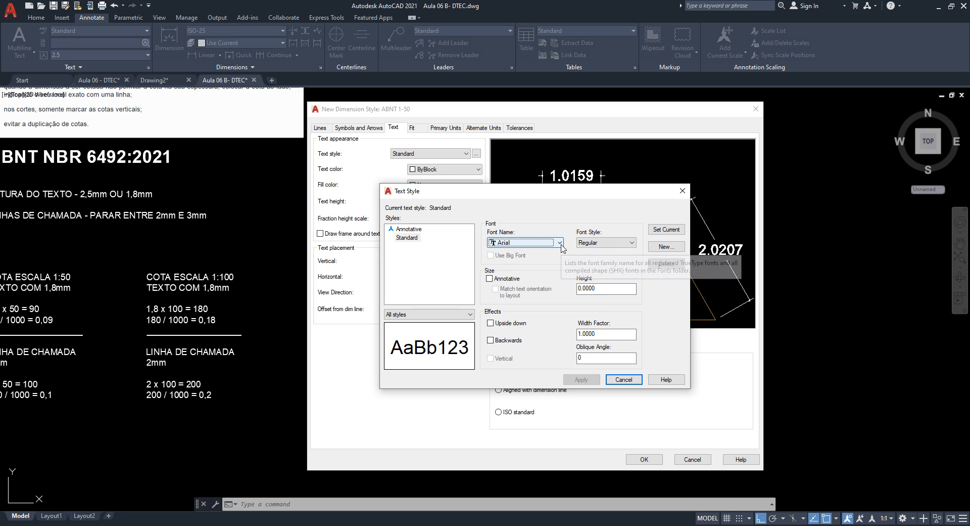
click(615, 382)
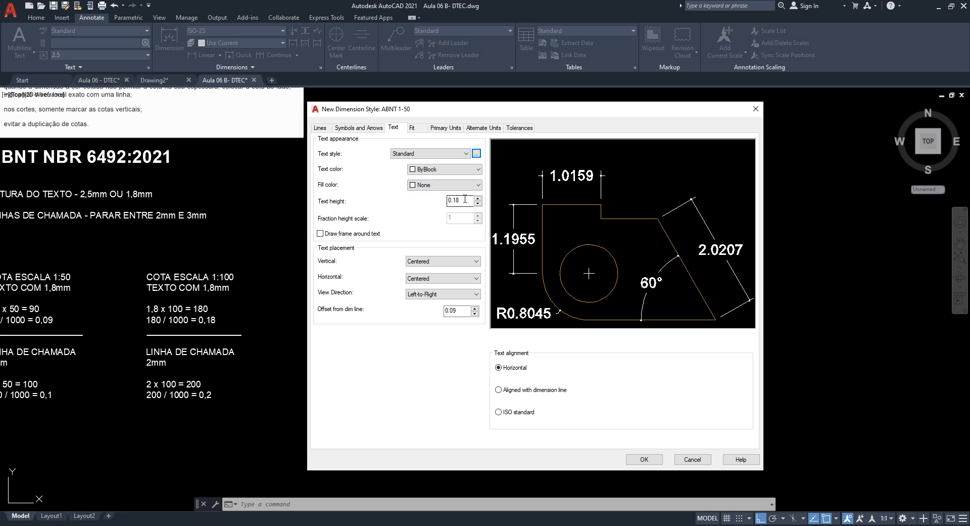
Step: Set the dimension text height to 0.09 and the vertical text placement to Above
drag(461, 200, 407, 199)
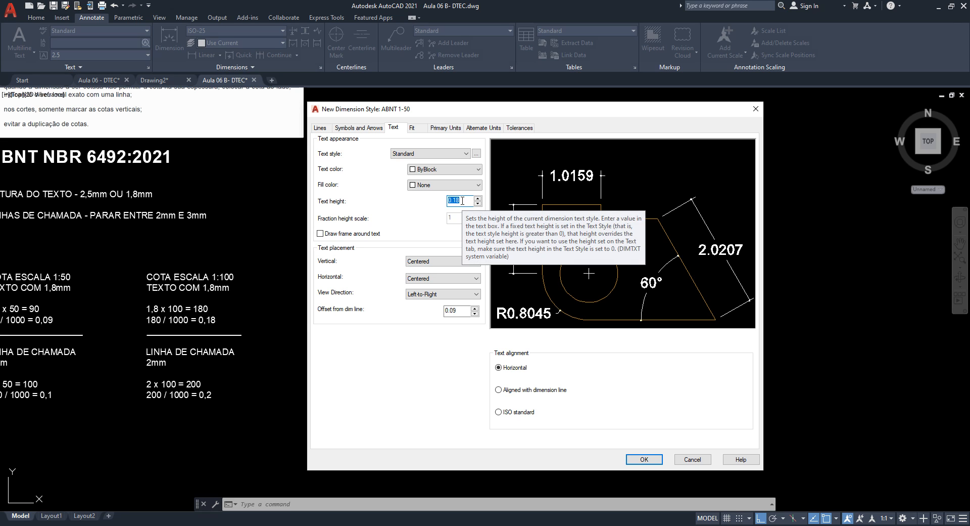
text(0.09)
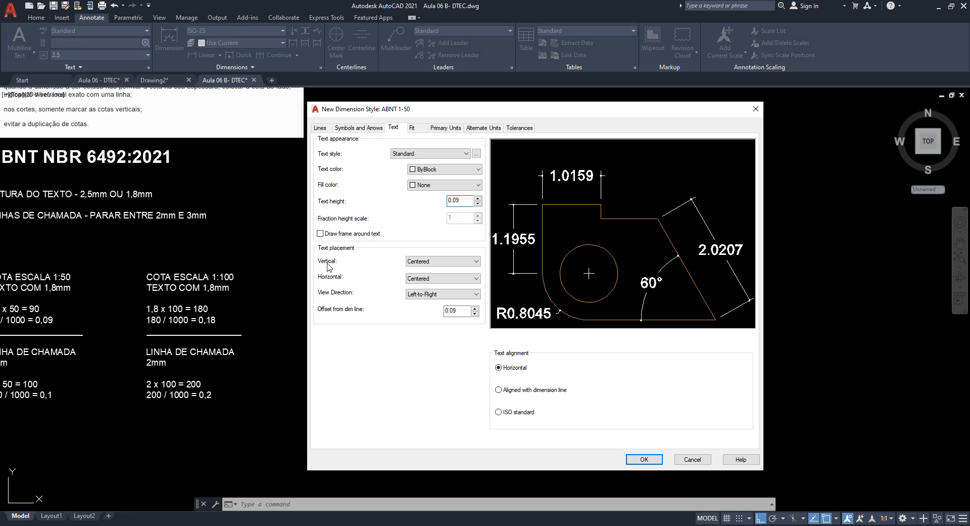
click(445, 261)
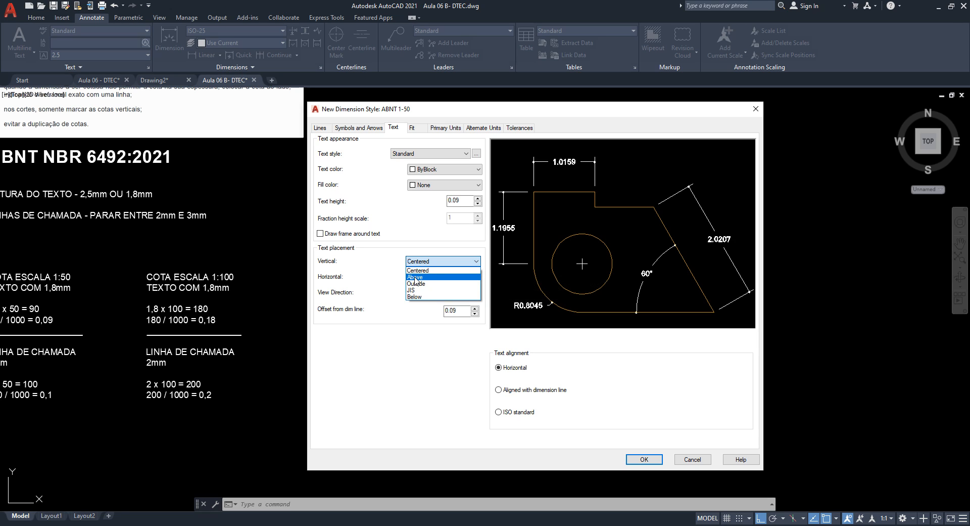
click(449, 277)
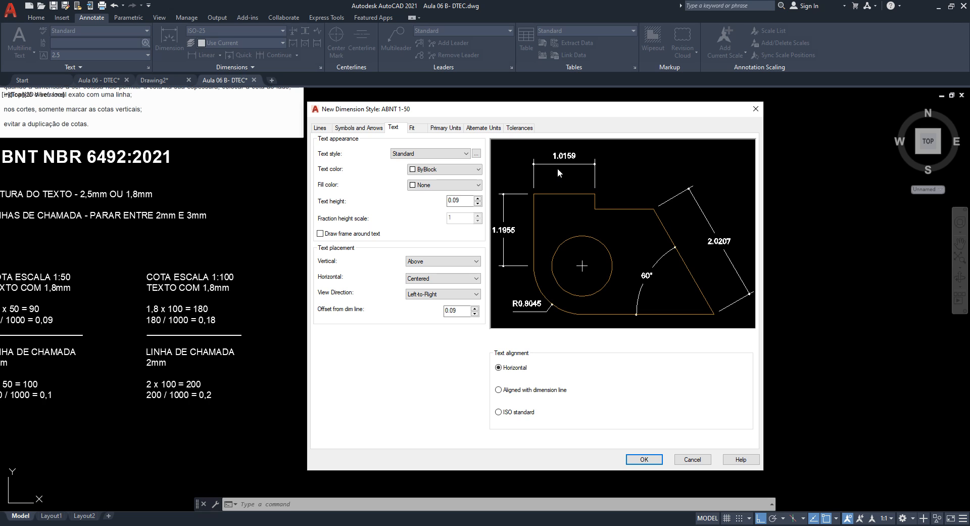
Step: Try the Centered vertical text placement for comparison in the preview, and return it to Above
click(424, 261)
click(424, 270)
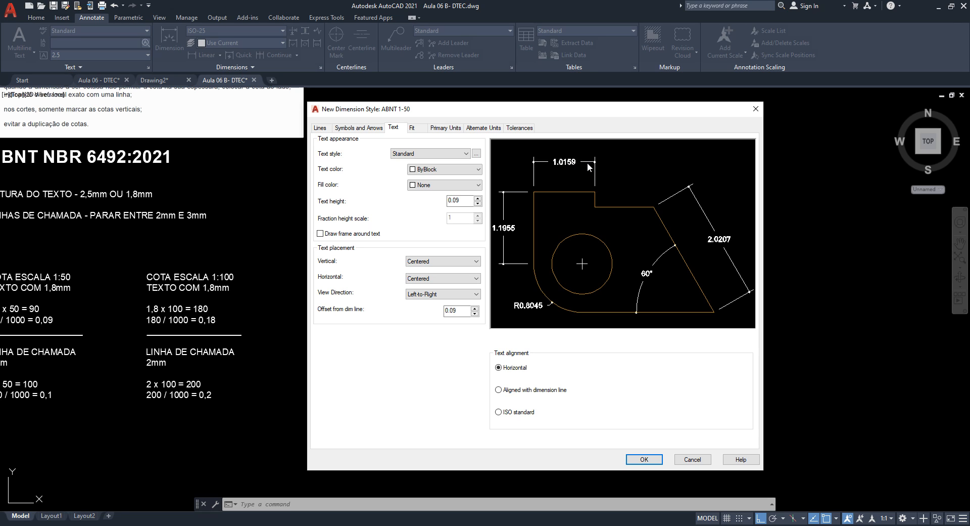
click(474, 262)
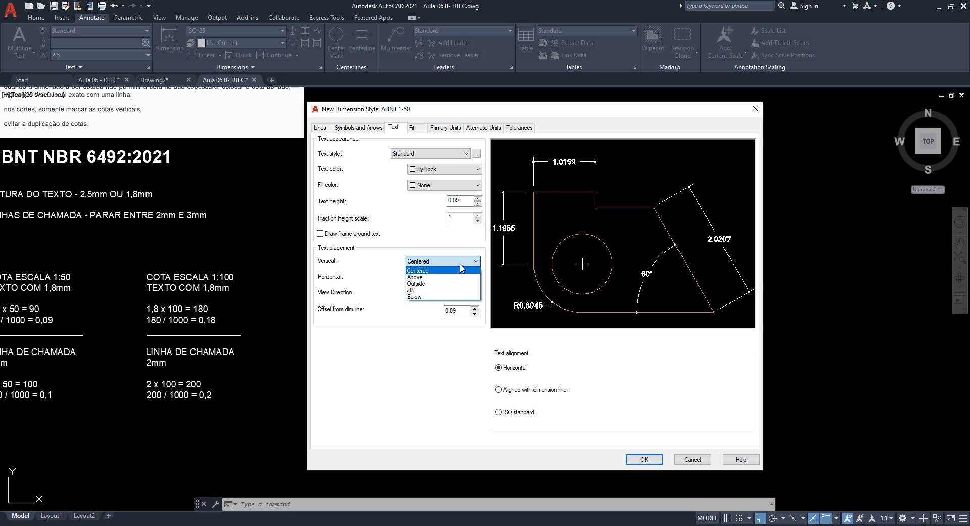
click(430, 279)
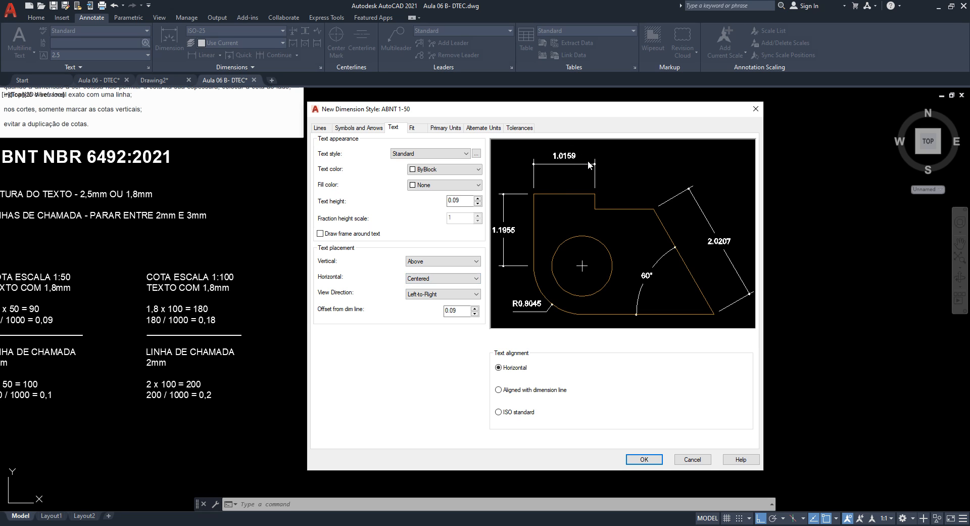
Step: Try horizontal text placements at and over the extension lines, return to Centered, and check the view direction options, keeping Left-to-Right
click(452, 279)
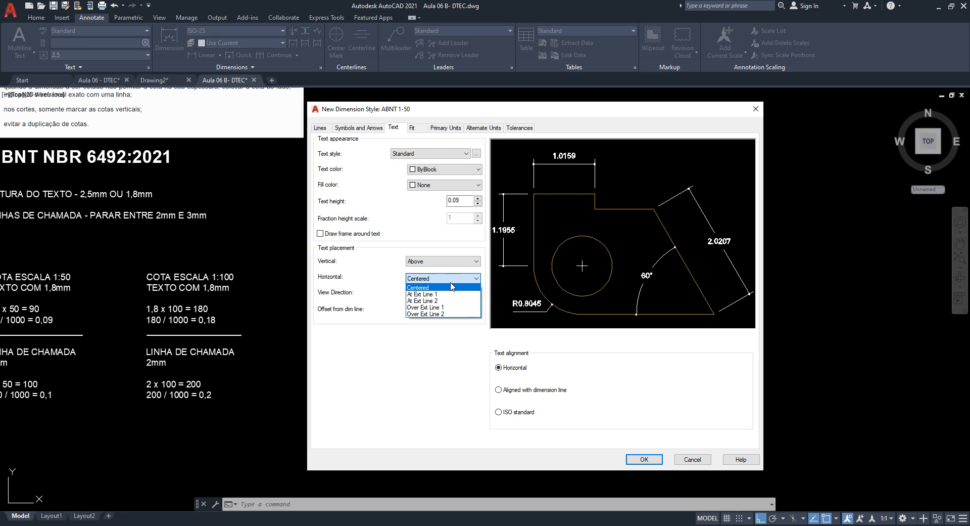
click(451, 279)
click(452, 279)
click(427, 289)
click(443, 278)
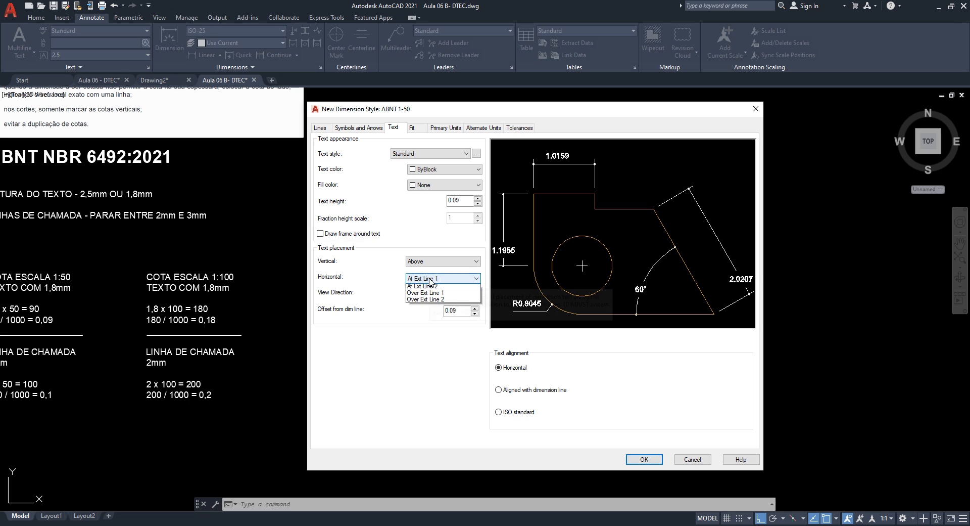
click(435, 296)
click(443, 278)
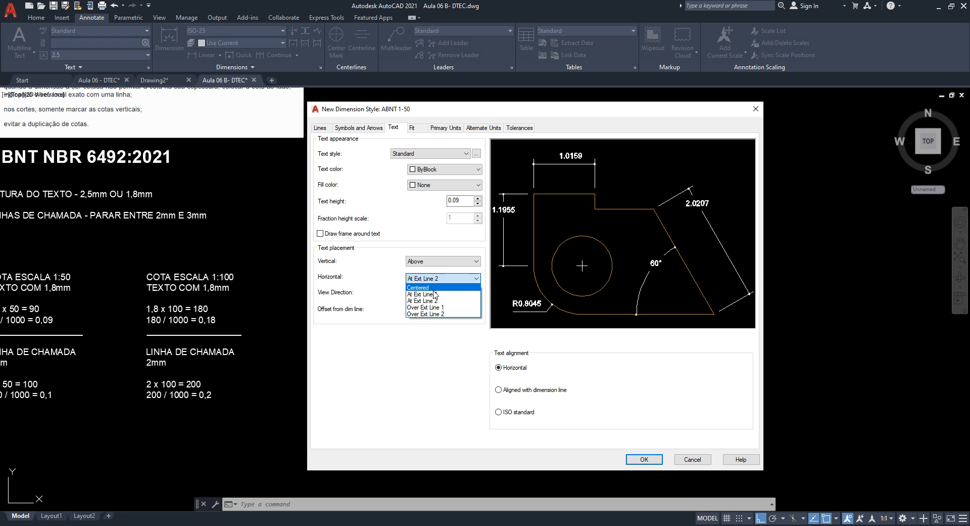
click(436, 311)
click(440, 280)
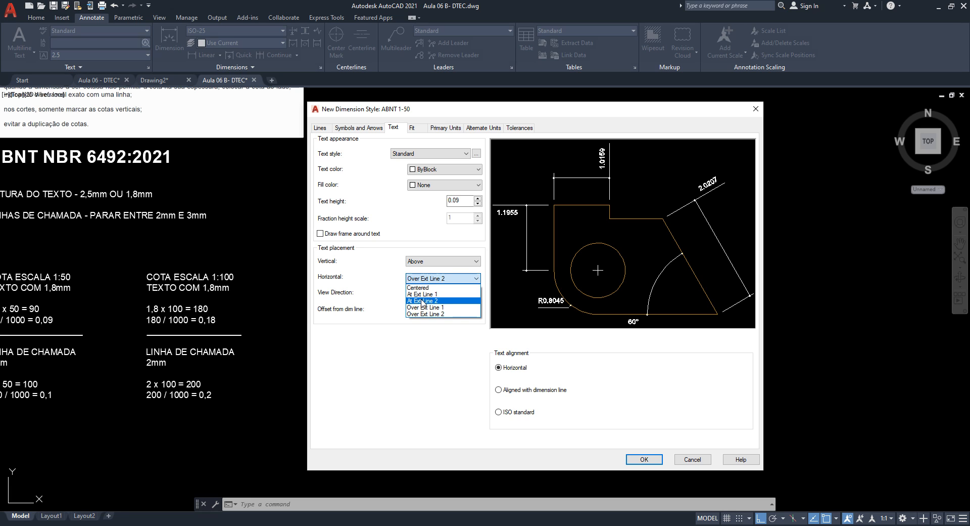
click(427, 286)
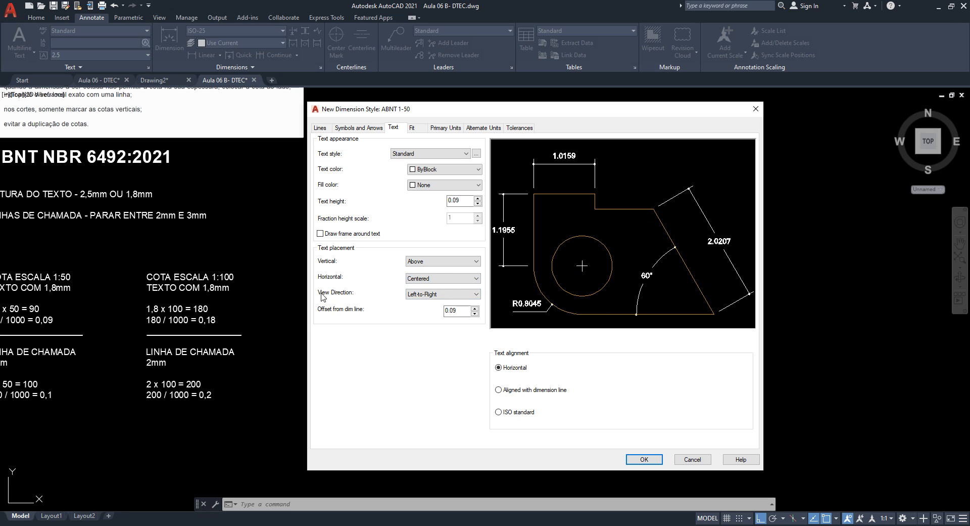
click(453, 294)
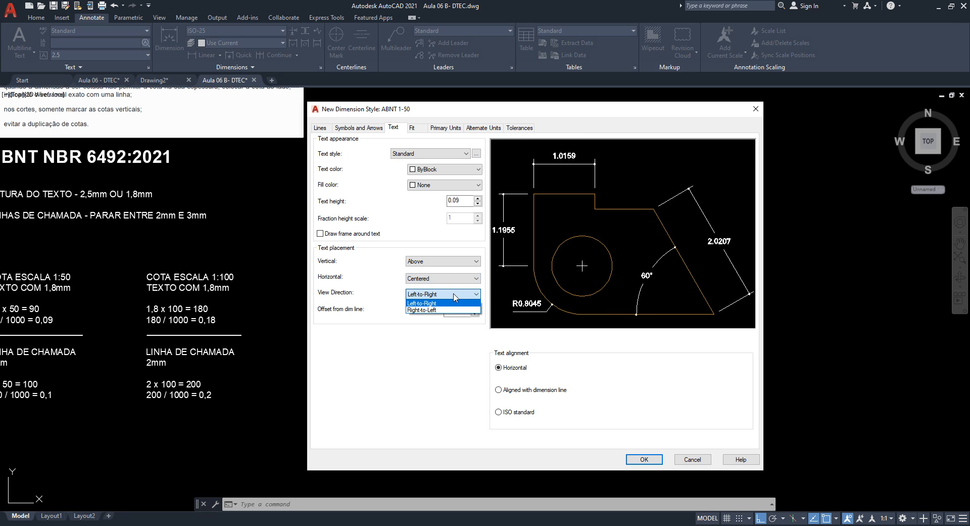
click(453, 296)
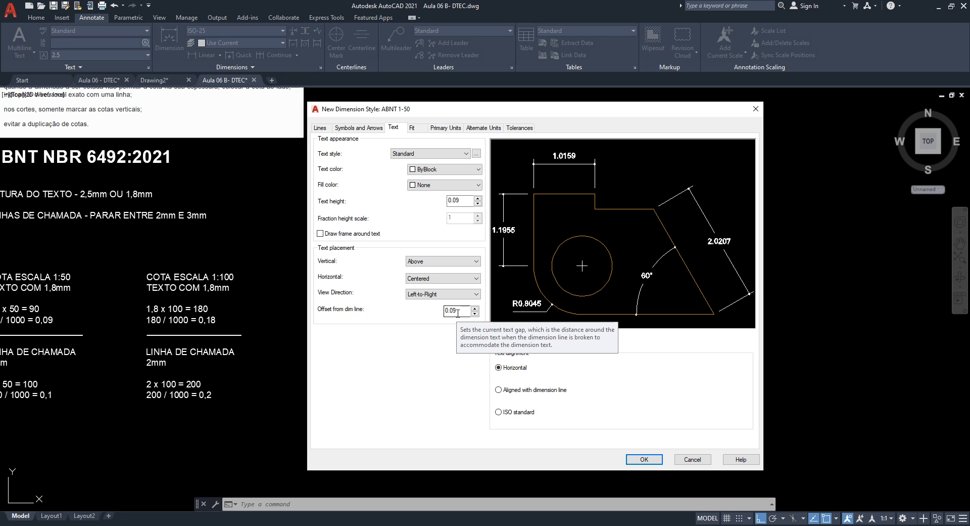
Step: Set the text offset from the dimension line to 0.02 and align the text with the dimension line
drag(457, 311, 444, 311)
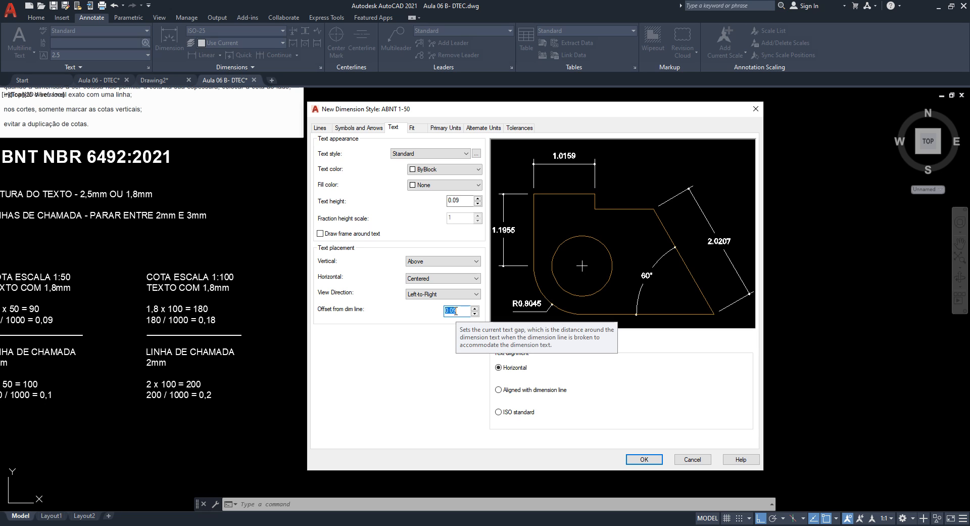
text(0.)
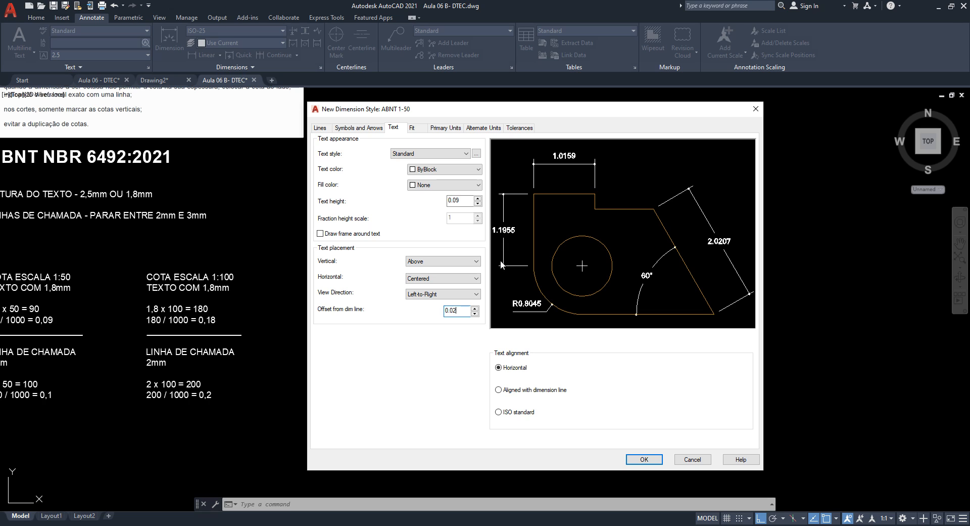
click(498, 389)
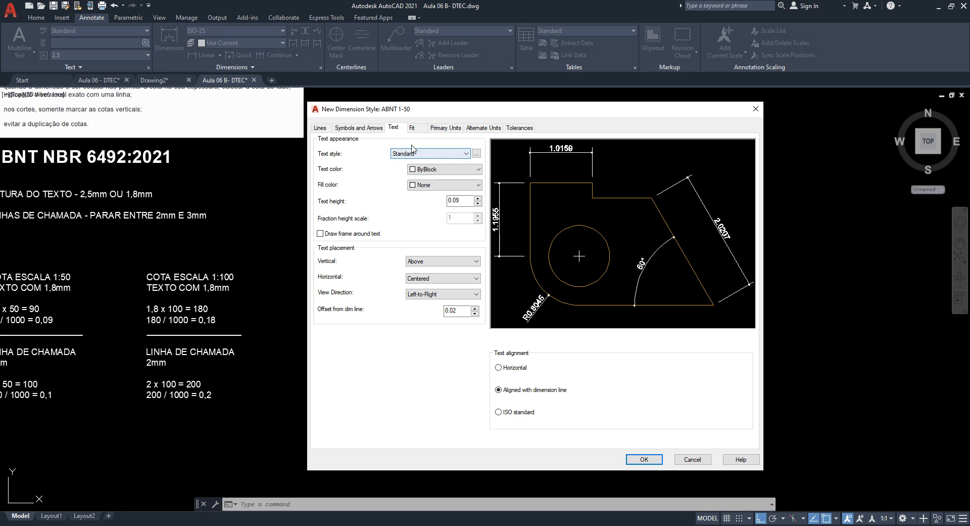
Step: Keep the Decimal unit format for linear dimensions and set their precision to 0.00
click(450, 128)
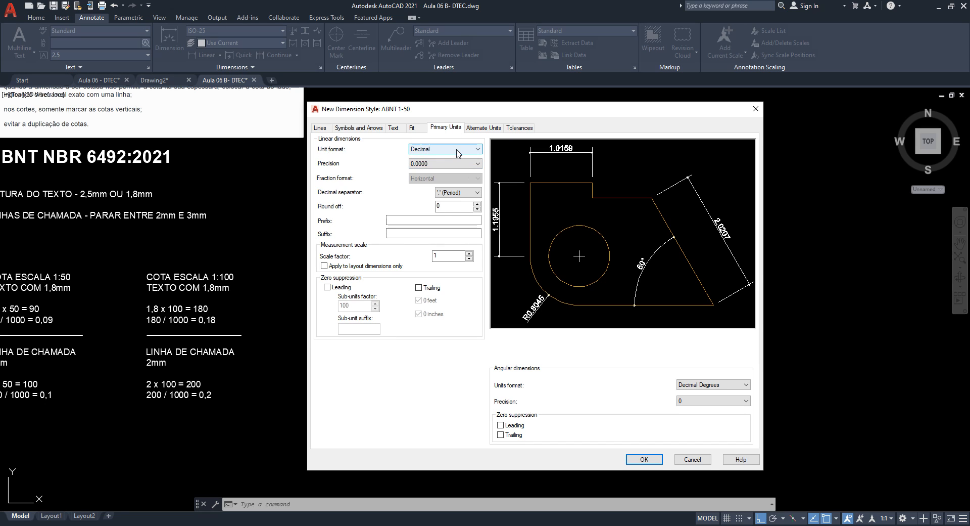
click(458, 150)
click(456, 151)
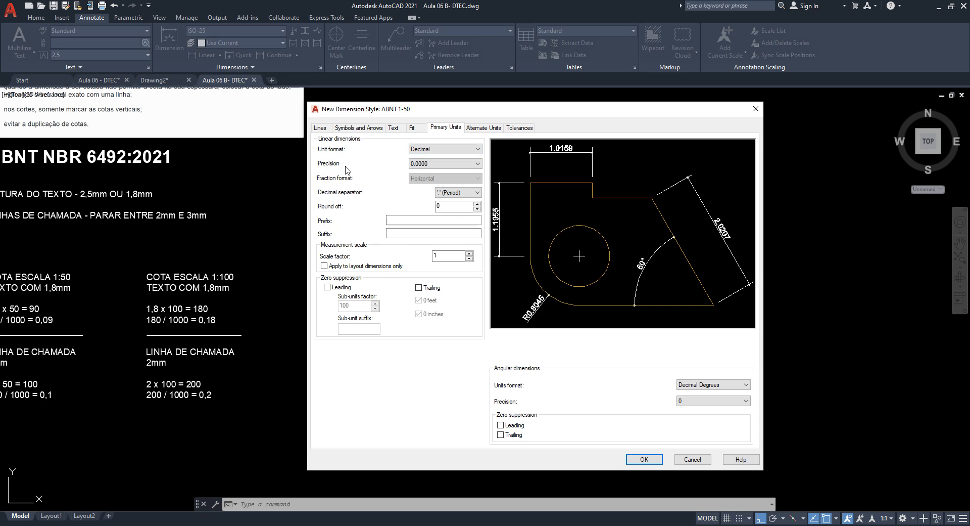
click(427, 166)
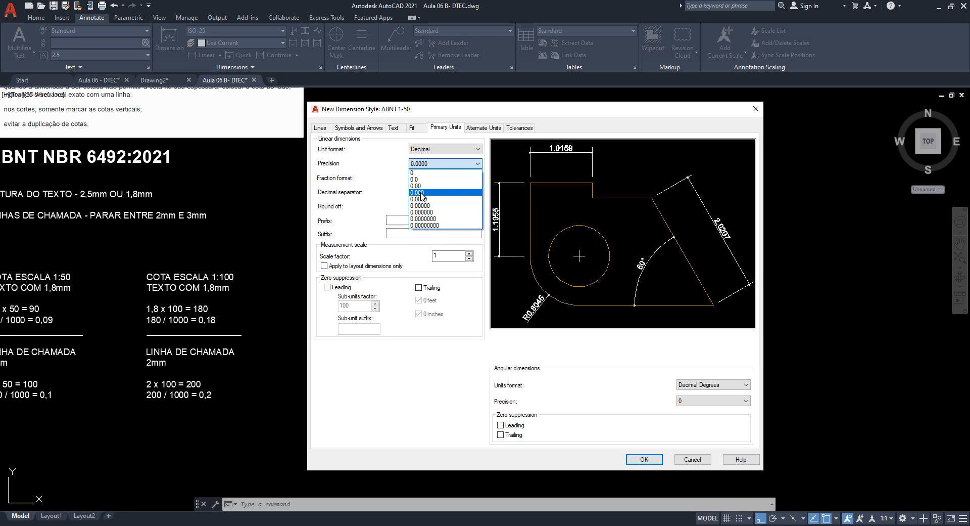
click(423, 186)
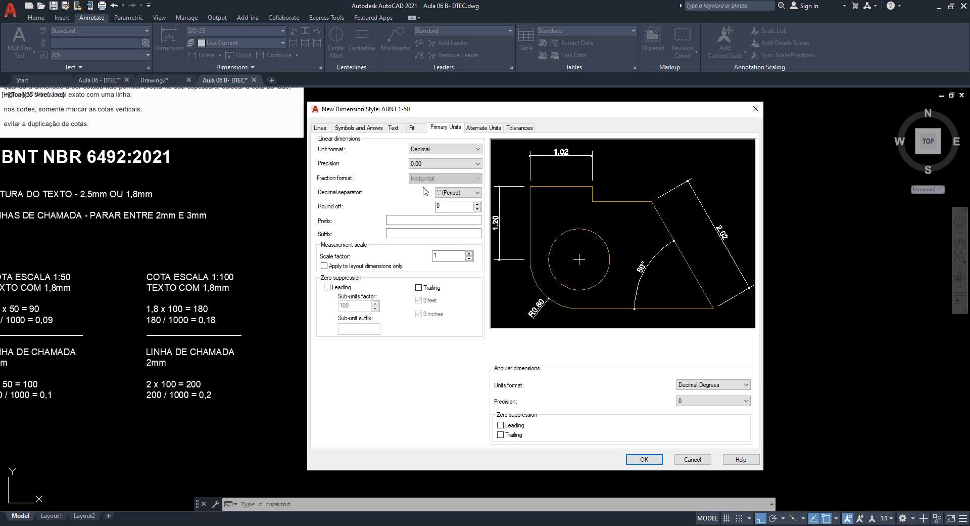
Step: Compare the Period, Comma and Space decimal separators in the preview and set the separator to Comma
click(461, 191)
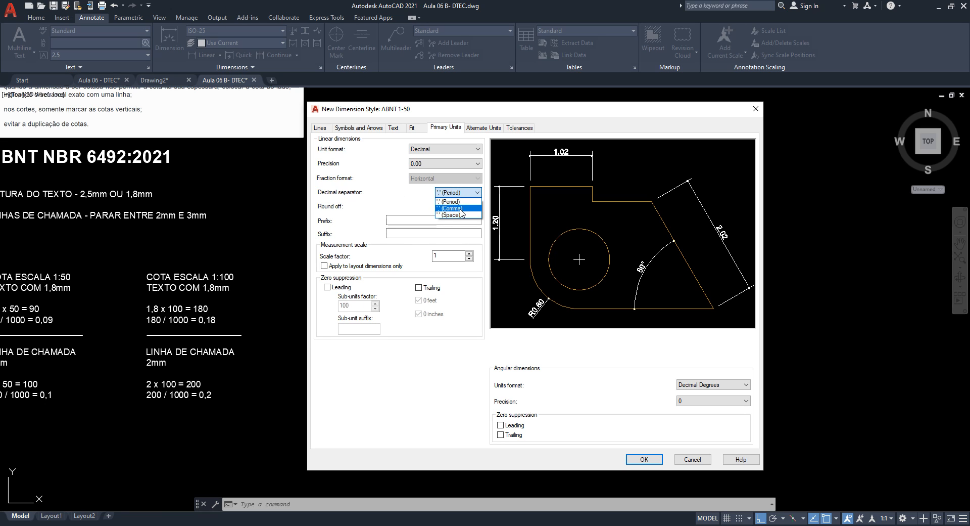
click(458, 202)
click(459, 194)
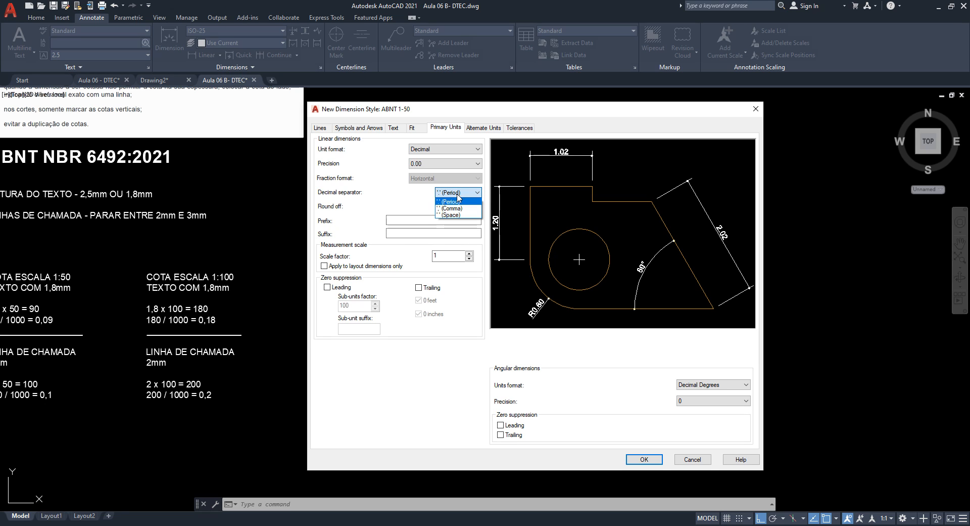
click(454, 208)
click(457, 192)
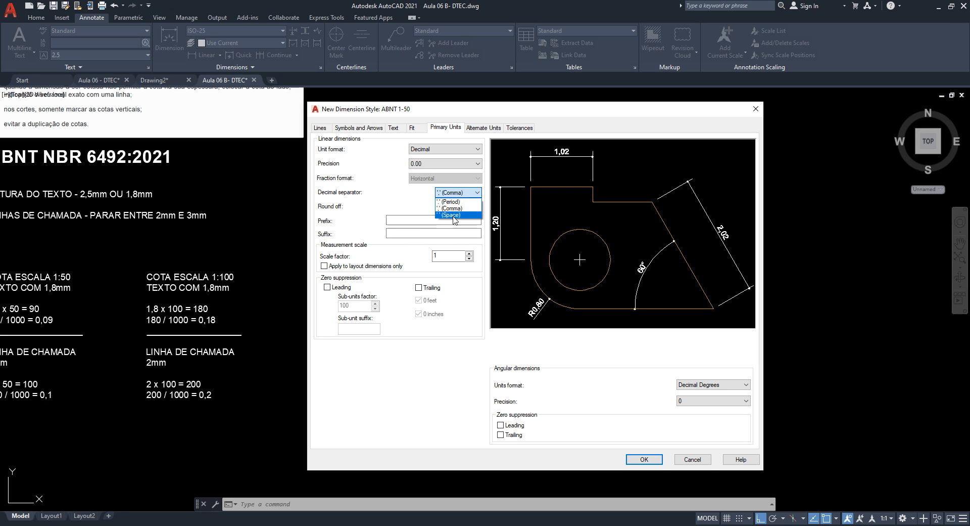
click(454, 214)
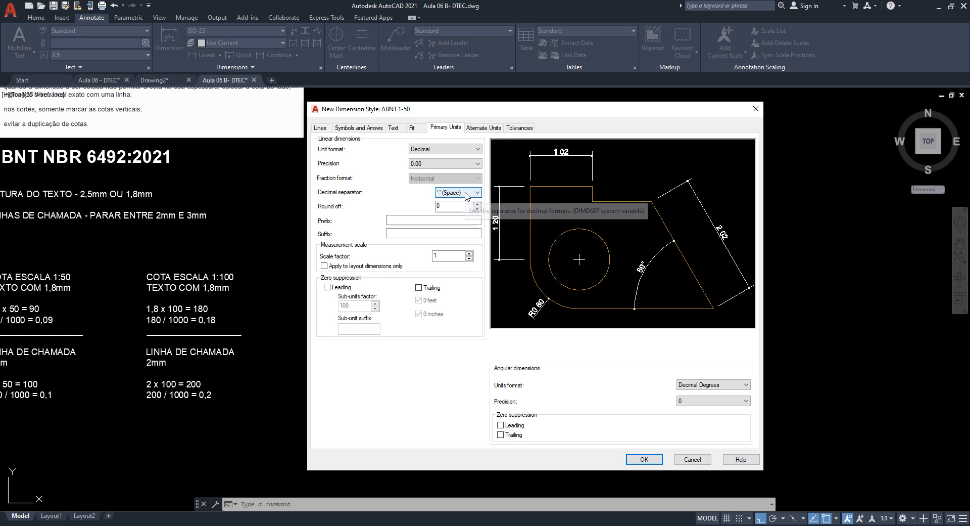
click(467, 194)
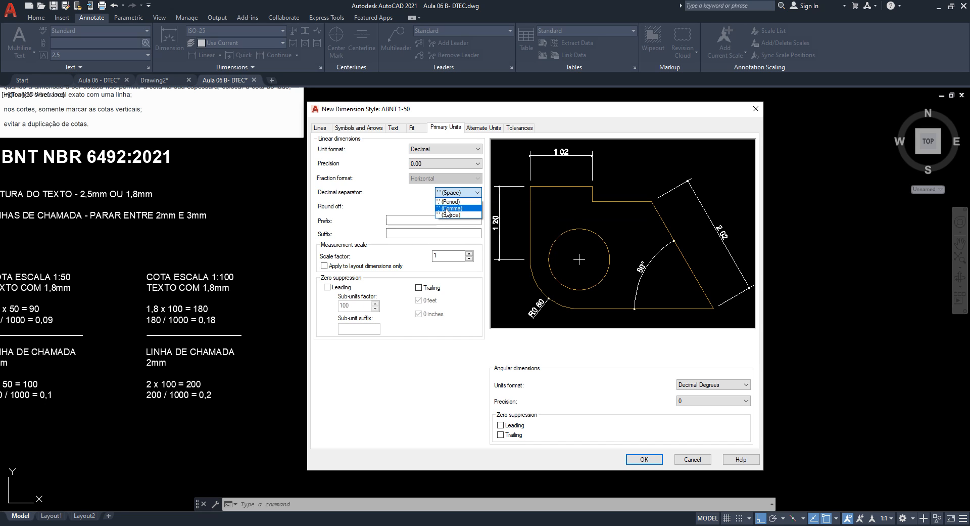
click(447, 208)
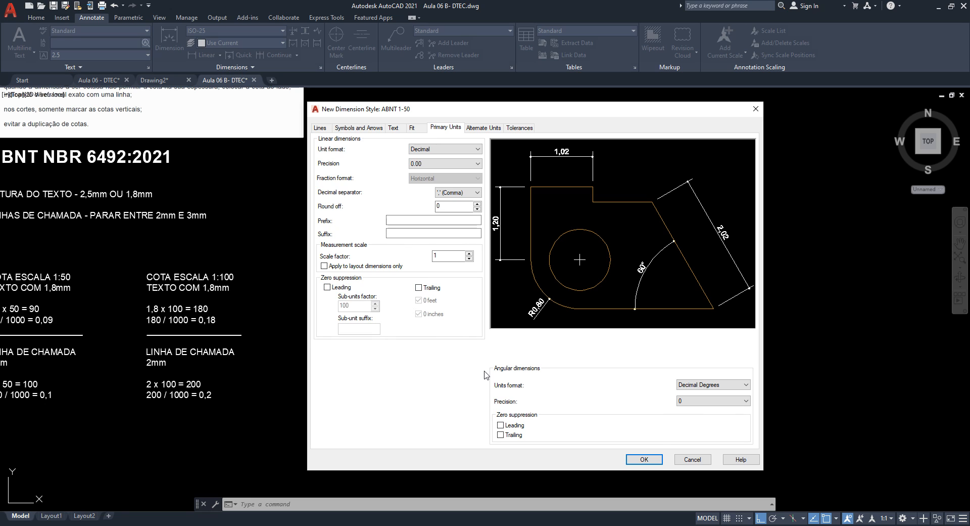
Step: Check the angular units format options, keeping Decimal Degrees
click(742, 388)
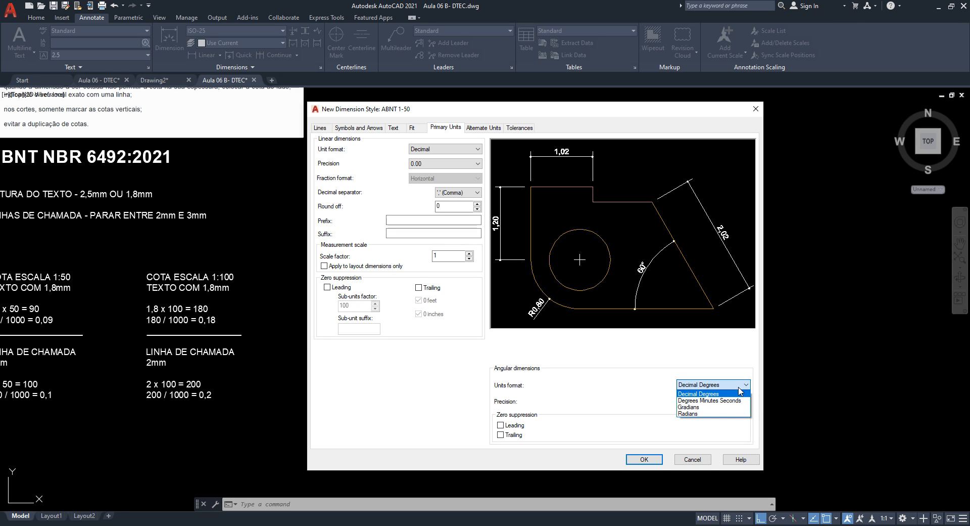
click(733, 389)
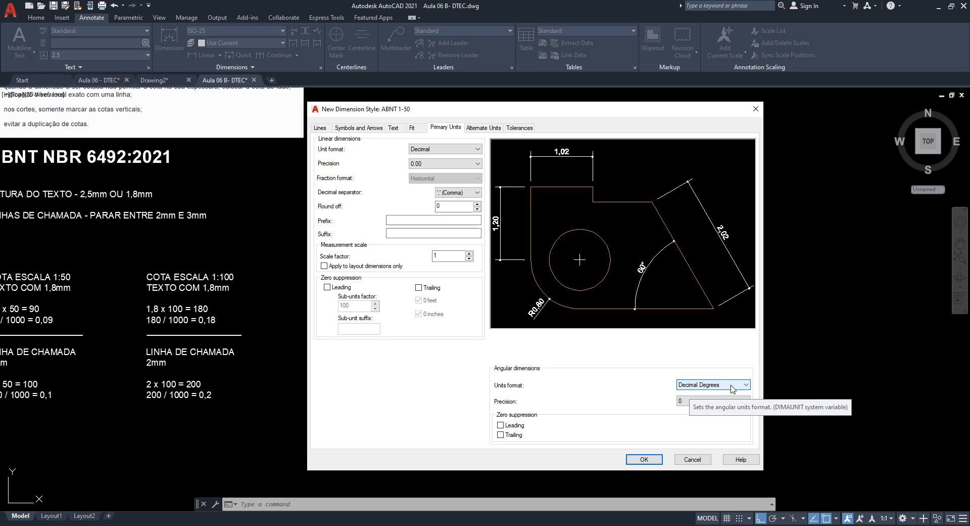
click(737, 388)
click(741, 388)
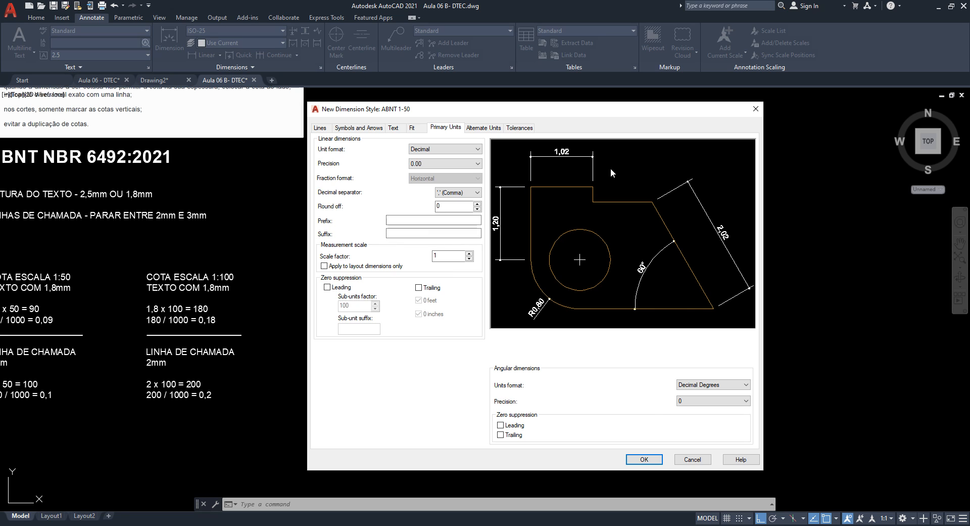
Step: Save the ABNT 1-50 dimension style and close the Dimension Style Manager with that style selected
click(644, 460)
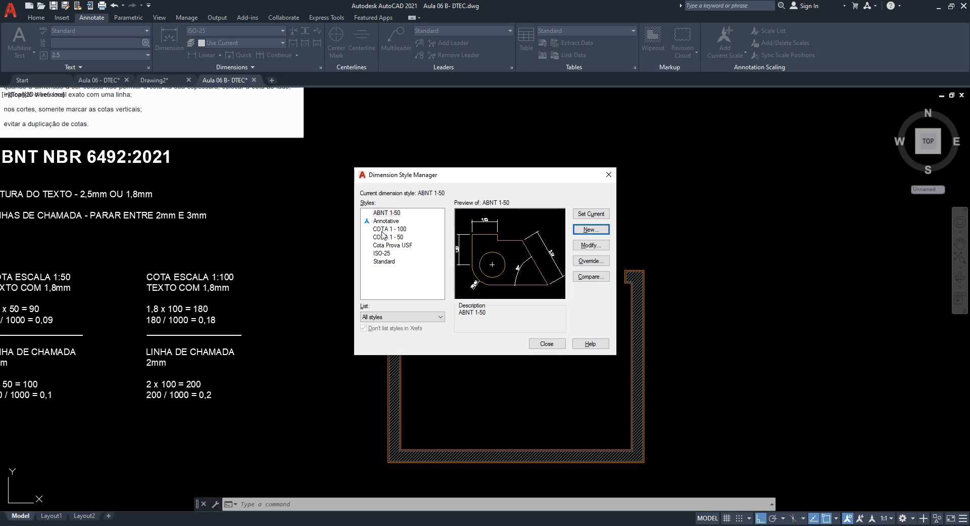
click(385, 214)
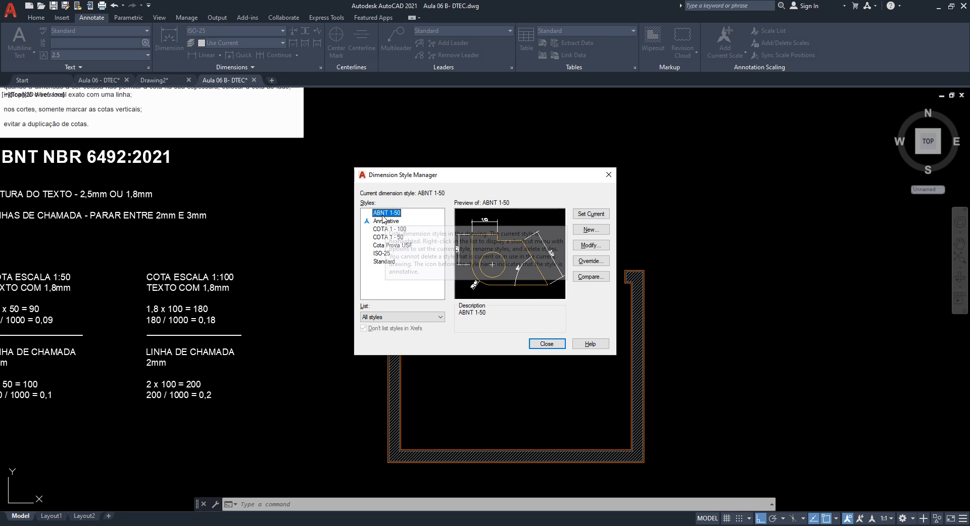
click(546, 344)
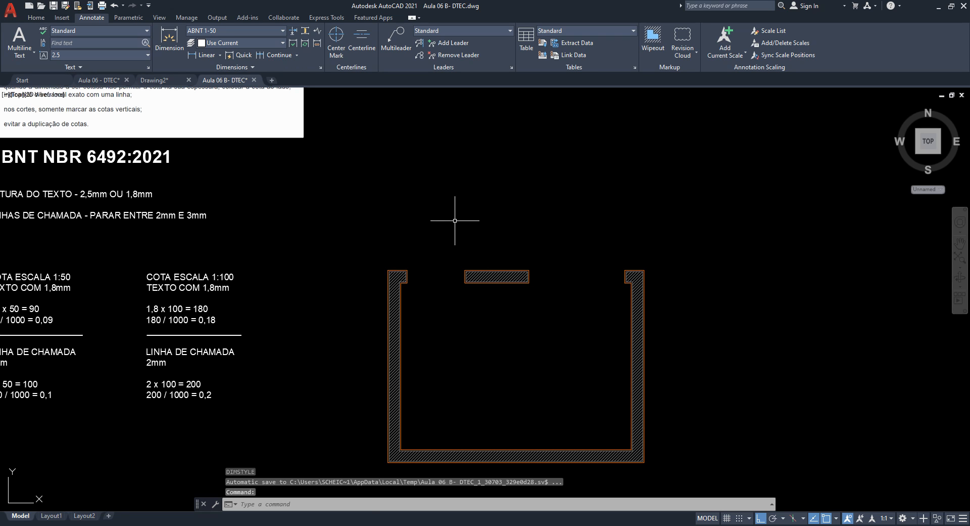
Step: Add a linear dimension above the narrower opening in the upper wall, between its two outer wall corners
scroll(422, 258, up, 2)
scroll(425, 258, down, 2)
middle_drag(435, 261, 383, 273)
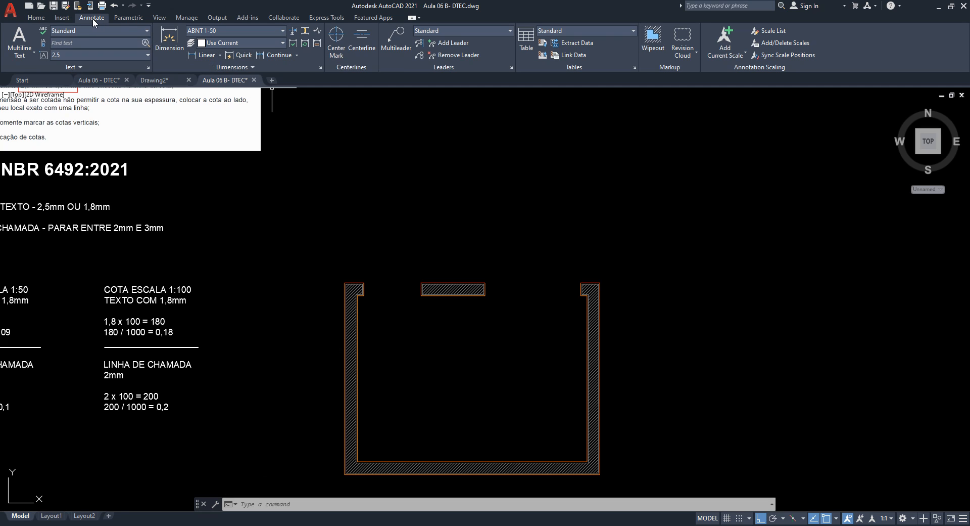
click(221, 56)
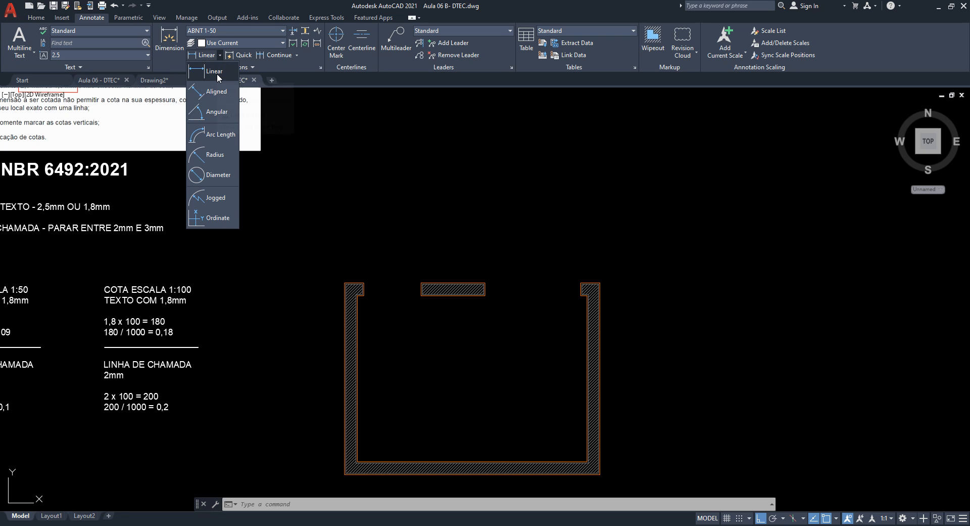
click(218, 73)
scroll(394, 250, up, 3)
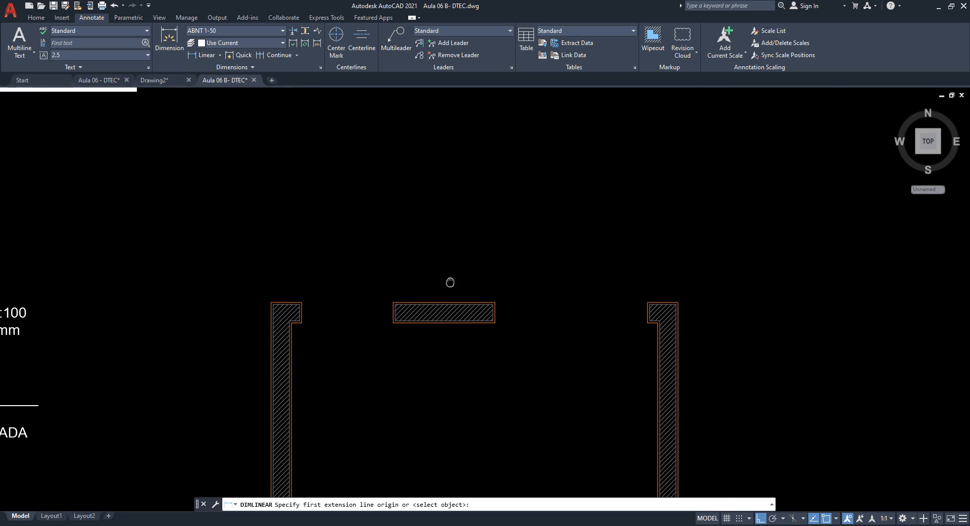
scroll(302, 299, up, 2)
click(301, 305)
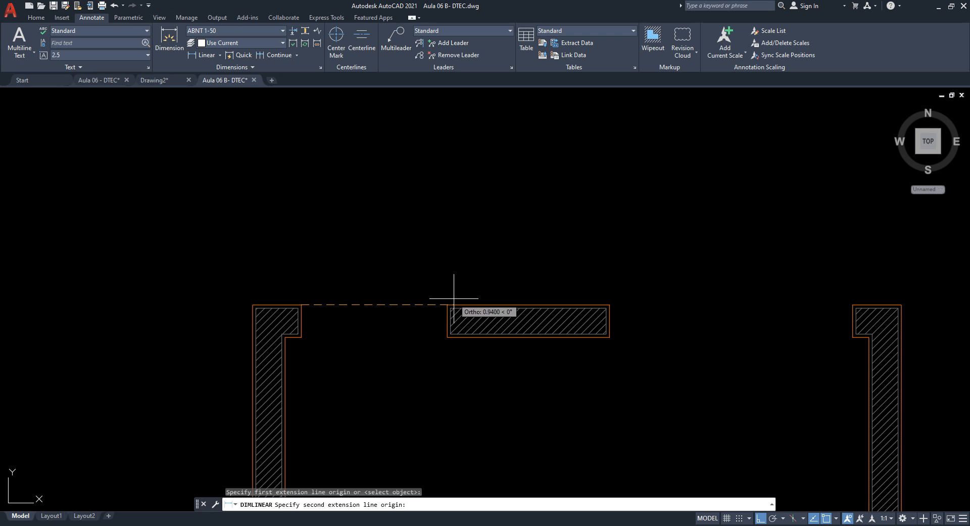
click(447, 305)
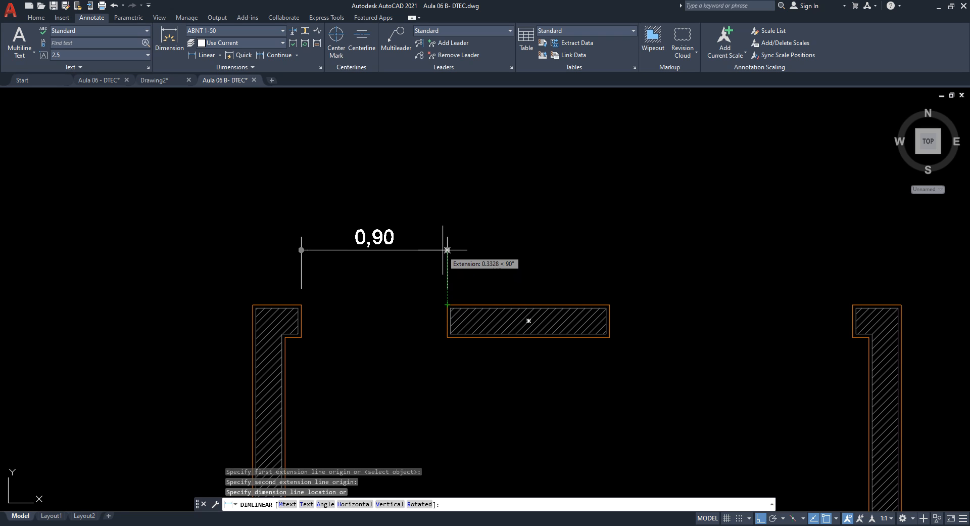
click(447, 238)
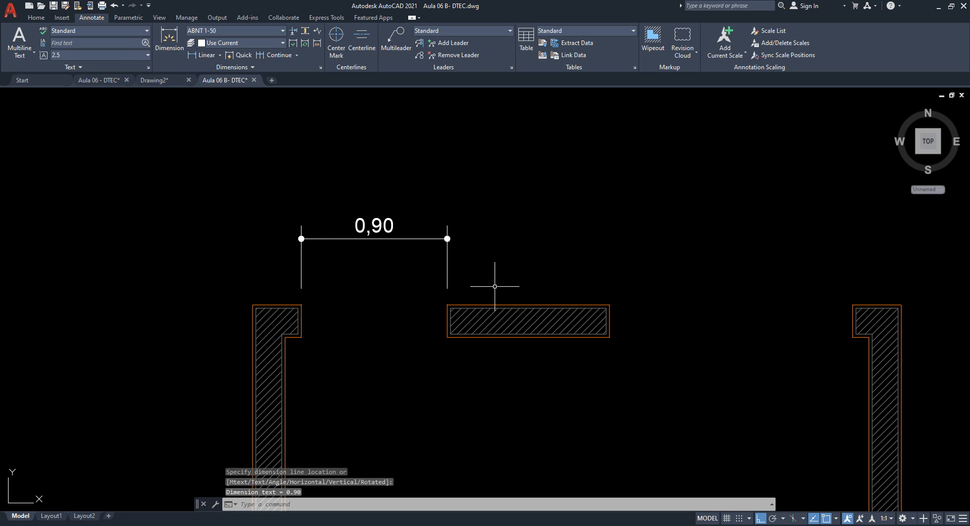
Step: Add a linear dimension across the short middle wall segment, in line with the first opening's dimension
key(Return)
click(447, 305)
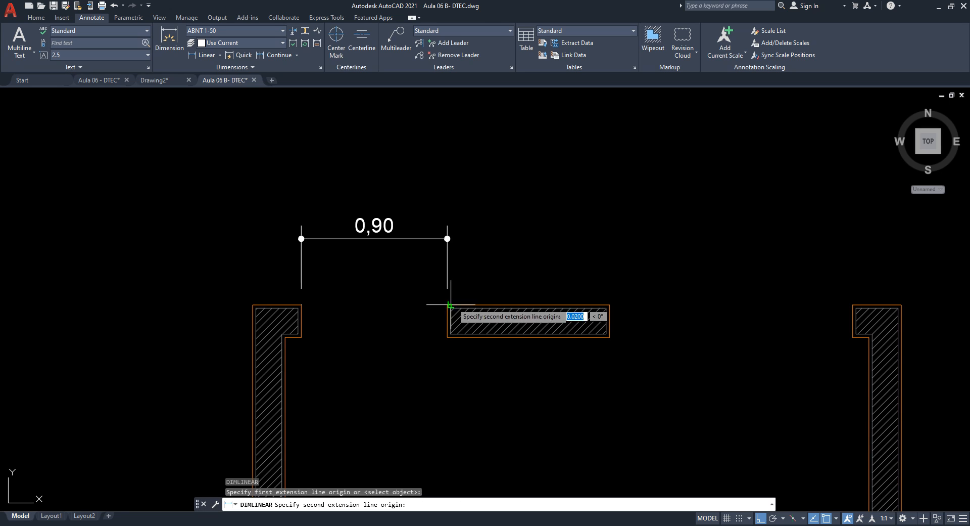
click(610, 305)
scroll(429, 238, up, 2)
click(411, 242)
scroll(445, 253, down, 4)
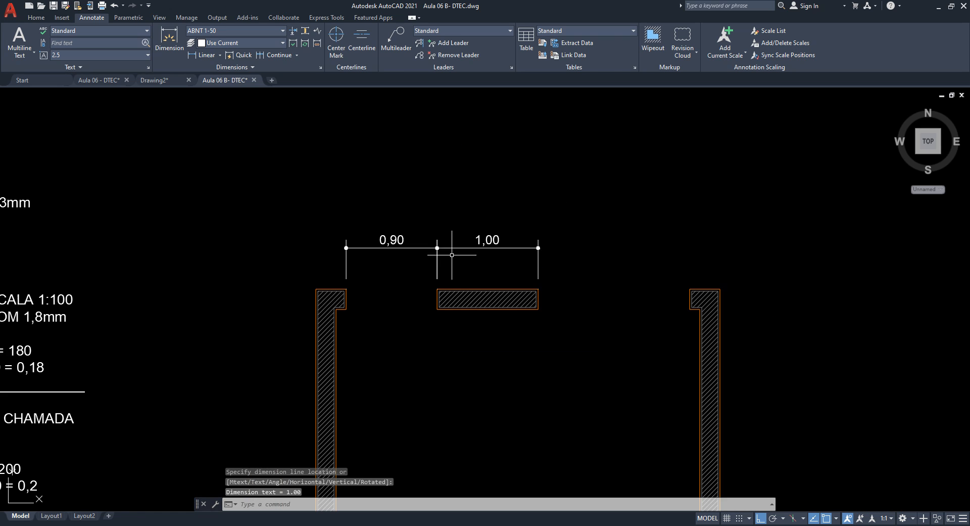
Step: Add a linear dimension across the wider opening of the upper wall, in line with the other two dimensions
scroll(606, 291, up, 2)
key(Return)
click(495, 286)
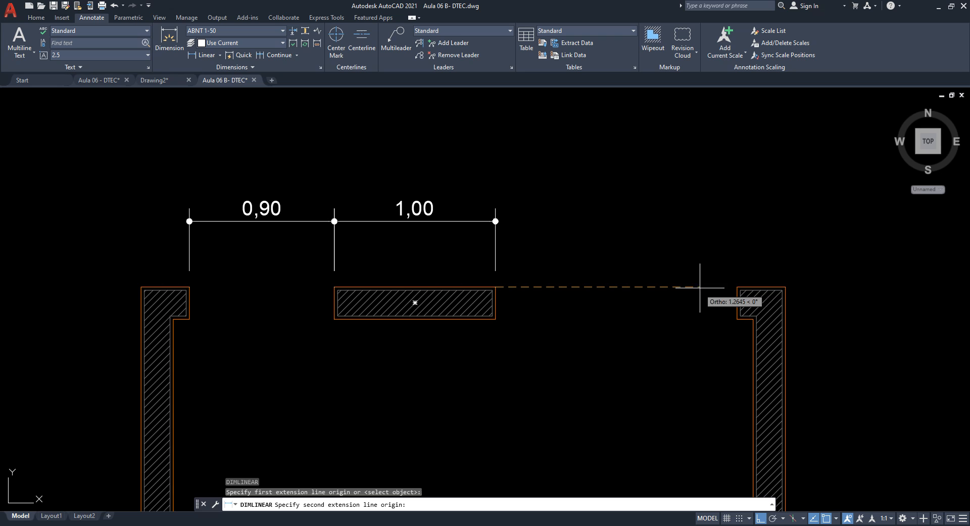
click(737, 287)
click(472, 221)
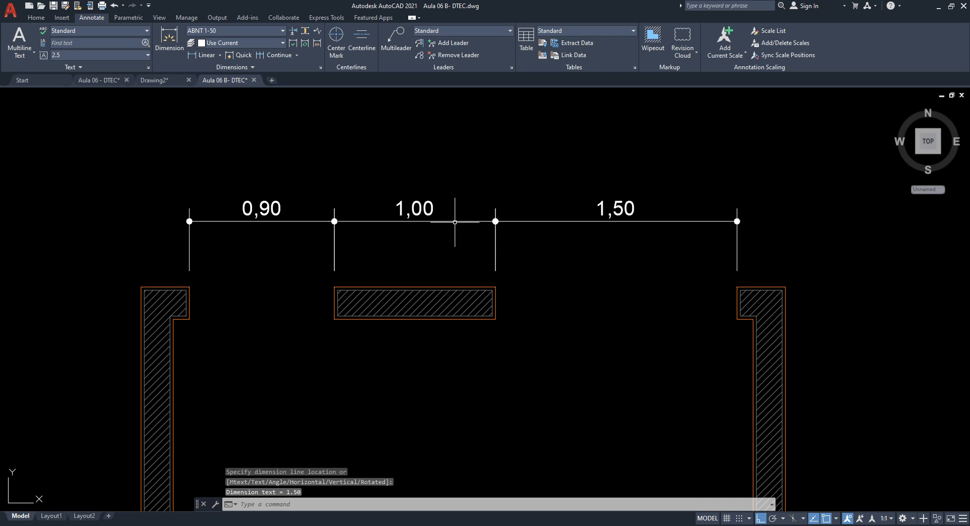
Step: Examine the narrower opening's dimension up close: its text, extension lines, gap from the wall and dot markers
scroll(247, 207, up, 6)
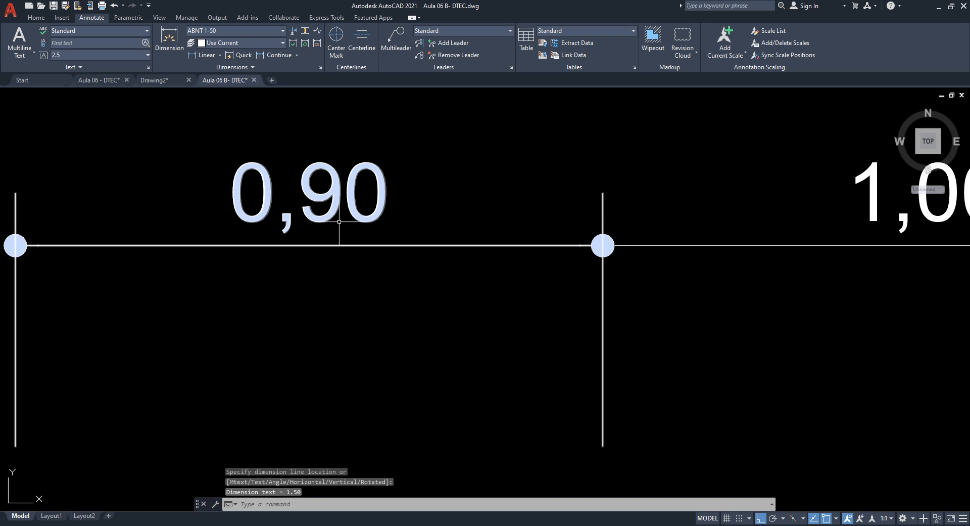
scroll(299, 239, down, 2)
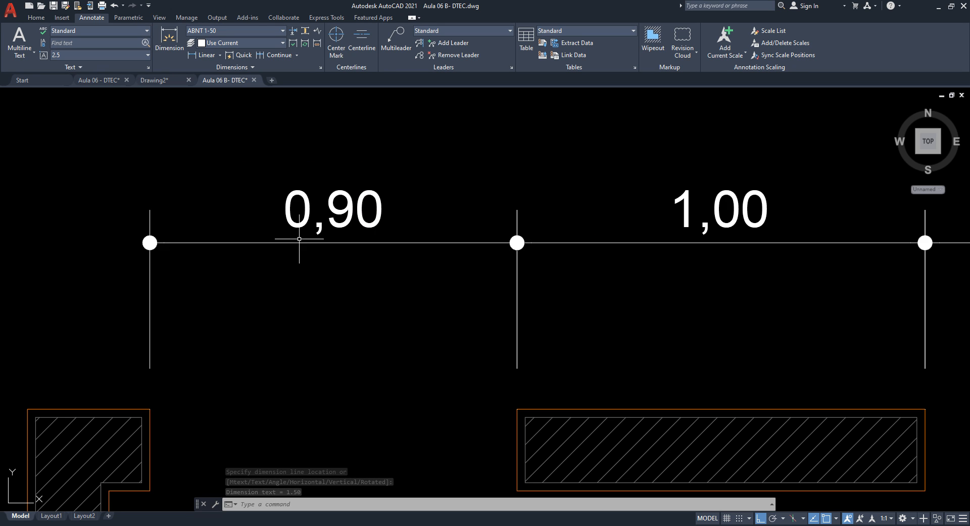
middle_drag(163, 271, 275, 206)
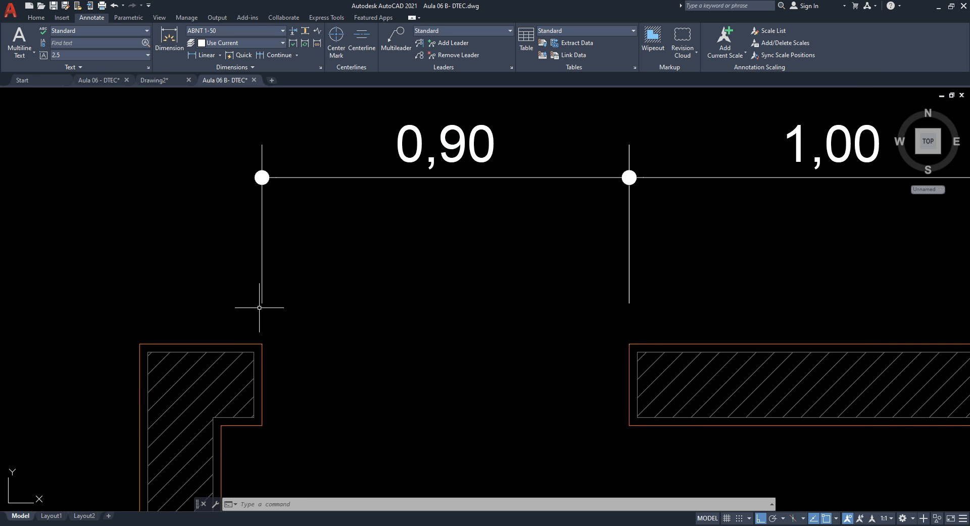
scroll(259, 307, up, 2)
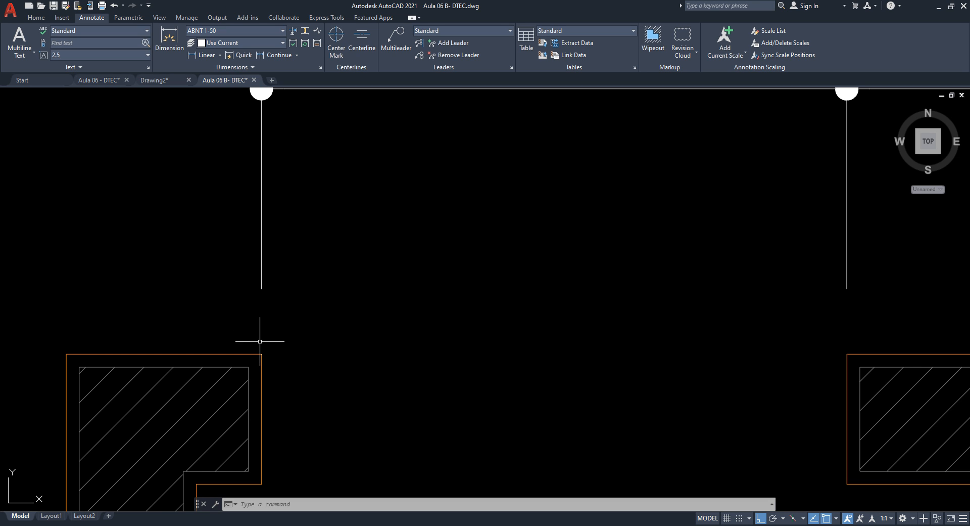
scroll(258, 316, down, 2)
middle_drag(304, 210, 306, 243)
scroll(261, 208, up, 2)
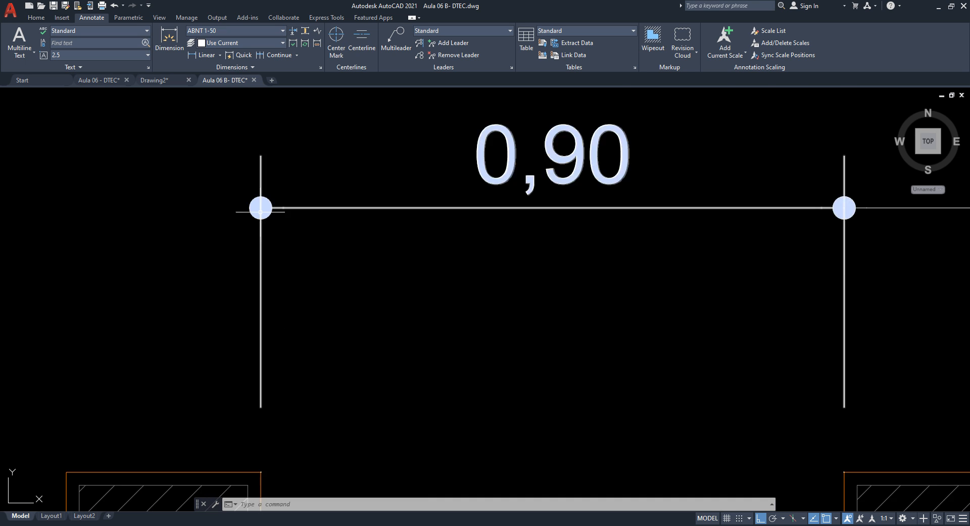
scroll(261, 212, up, 2)
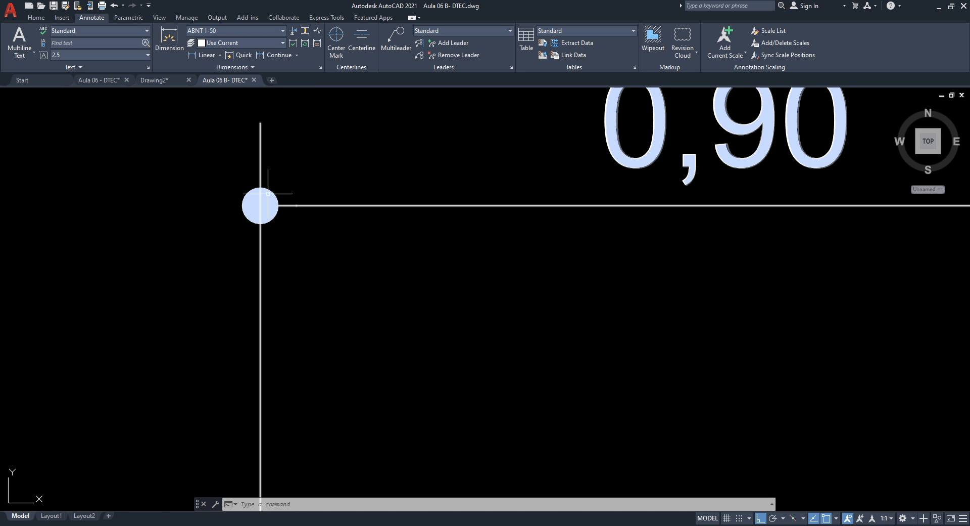
Step: Add an overall linear dimension across the full outer width of the upper wall, above the three existing dimensions
scroll(268, 193, down, 3)
middle_drag(645, 217, 424, 276)
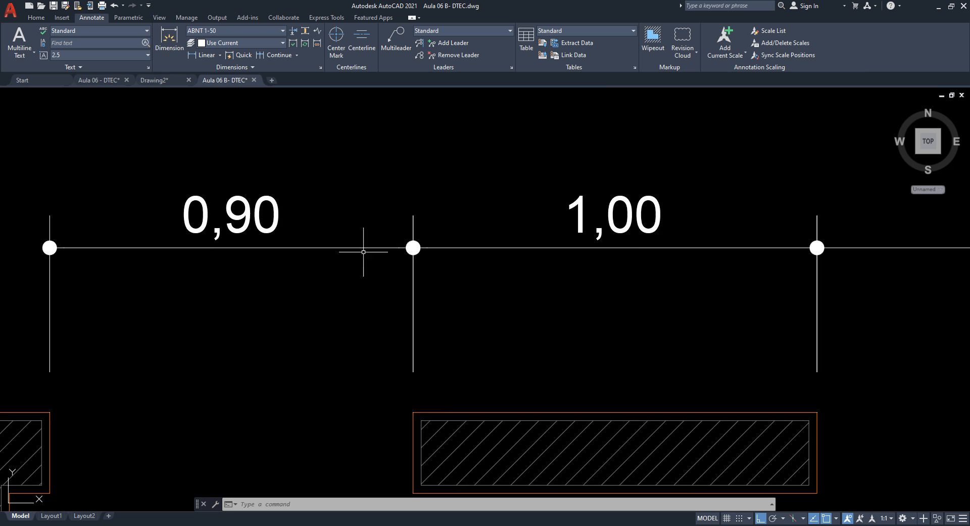
scroll(519, 274, down, 2)
middle_drag(709, 311, 464, 308)
key(space)
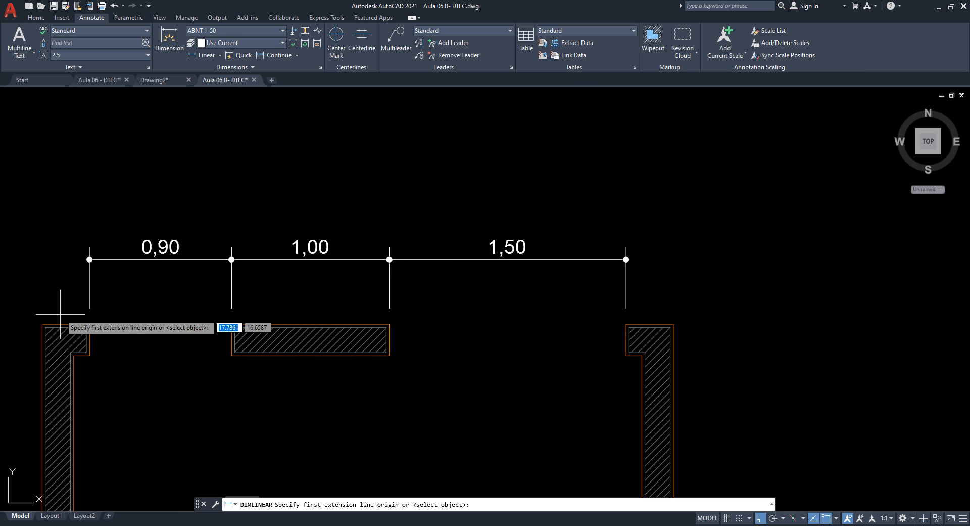
click(42, 324)
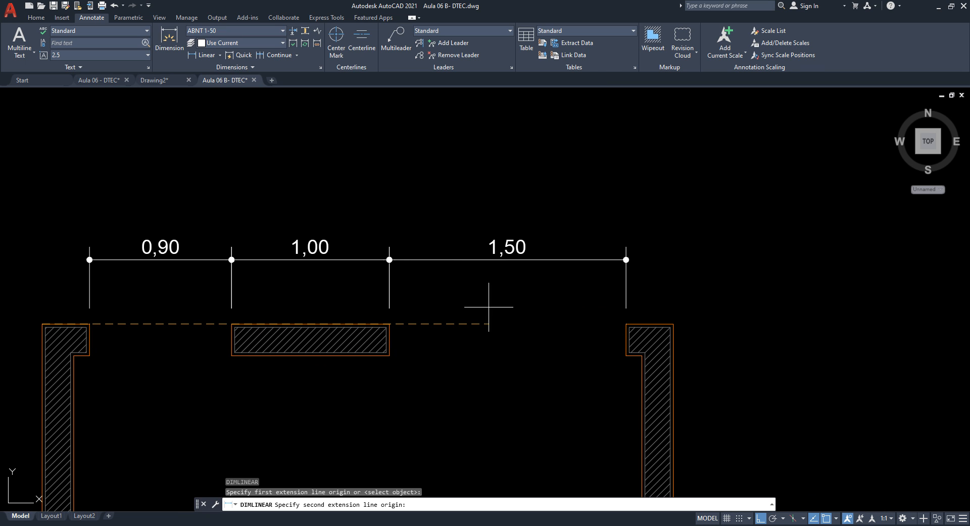
click(673, 323)
click(644, 208)
Step: Examine the two rows of dimensions above the upper wall: text, dot markers, extension lines and spacing
scroll(81, 253, up, 5)
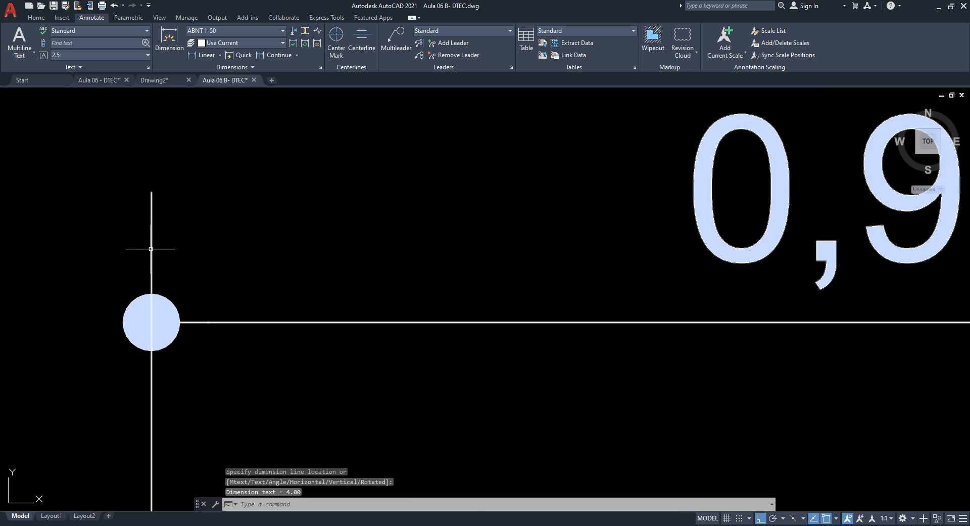
middle_drag(151, 249, 187, 269)
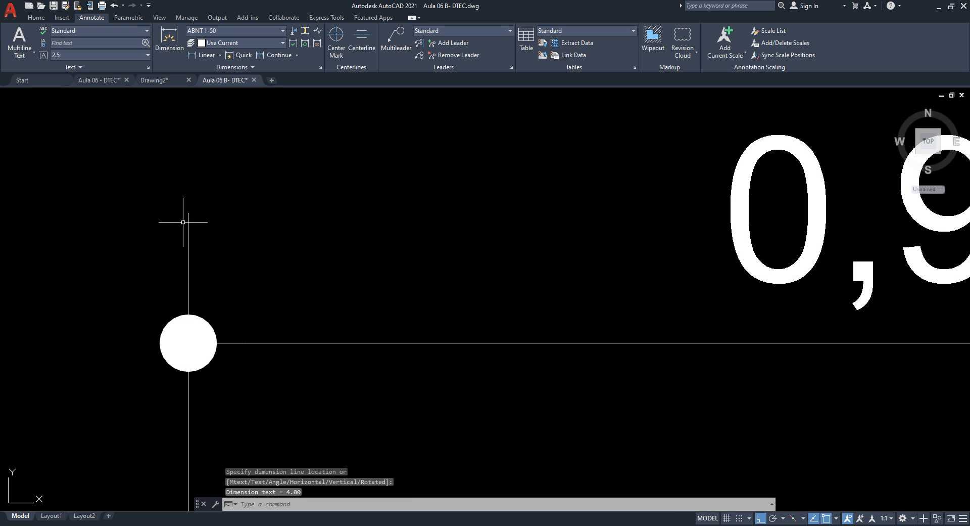
scroll(186, 237, down, 4)
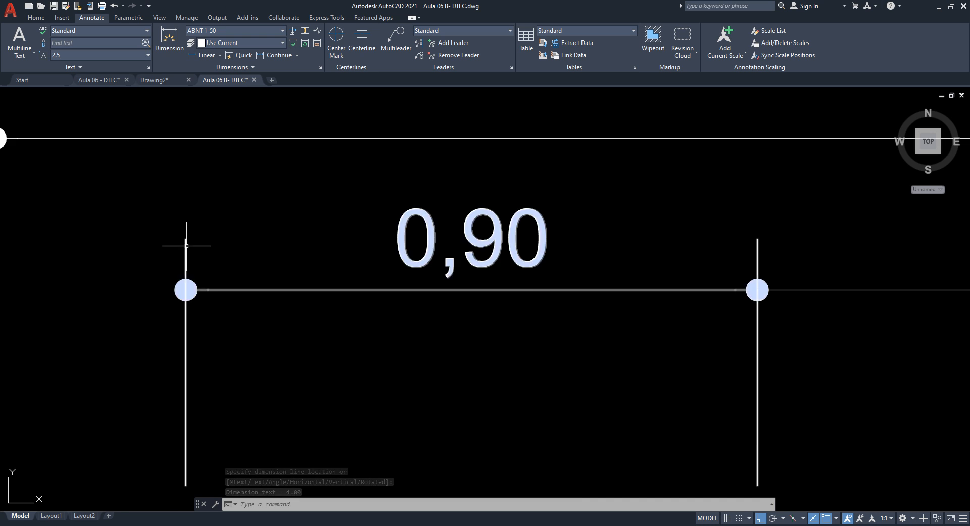
scroll(187, 246, down, 6)
middle_drag(472, 314, 444, 347)
scroll(558, 328, down, 2)
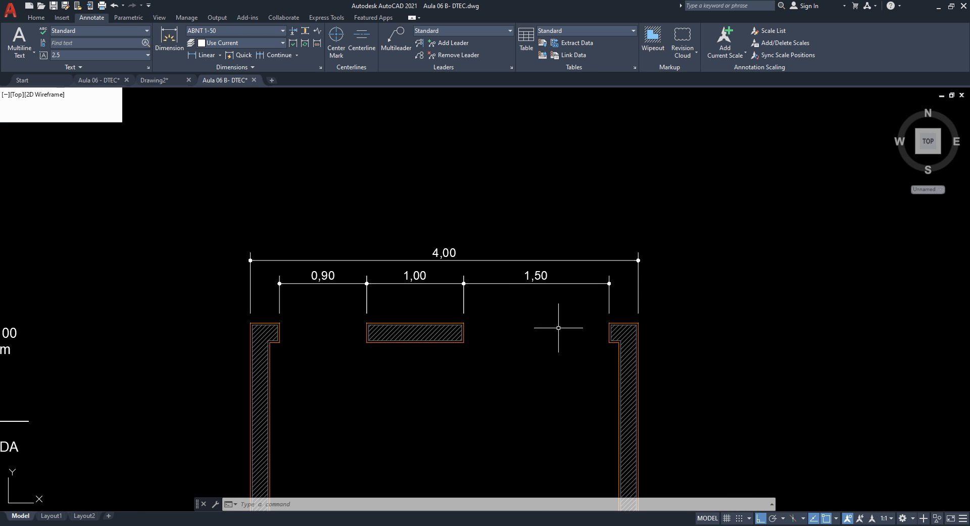
middle_drag(559, 327, 541, 318)
scroll(444, 273, up, 6)
scroll(388, 239, down, 2)
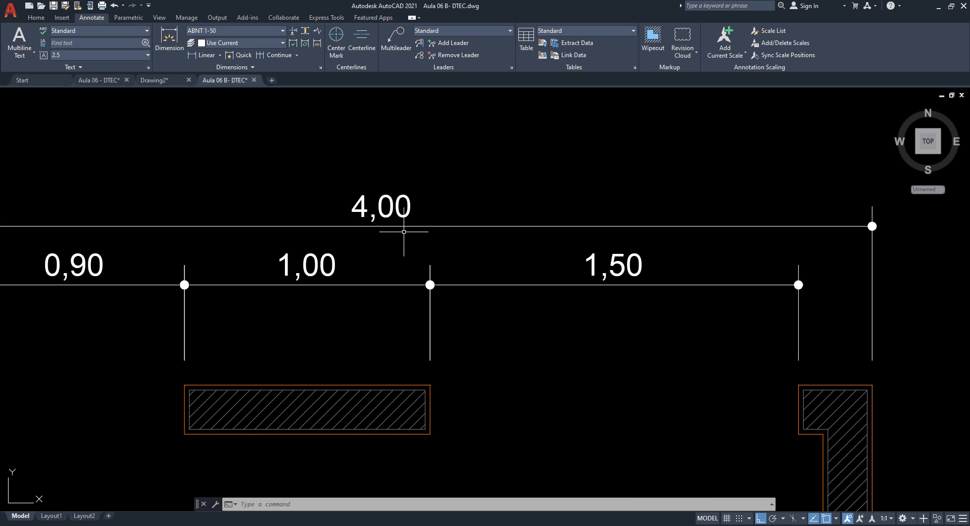
scroll(404, 231, down, 2)
scroll(368, 288, down, 2)
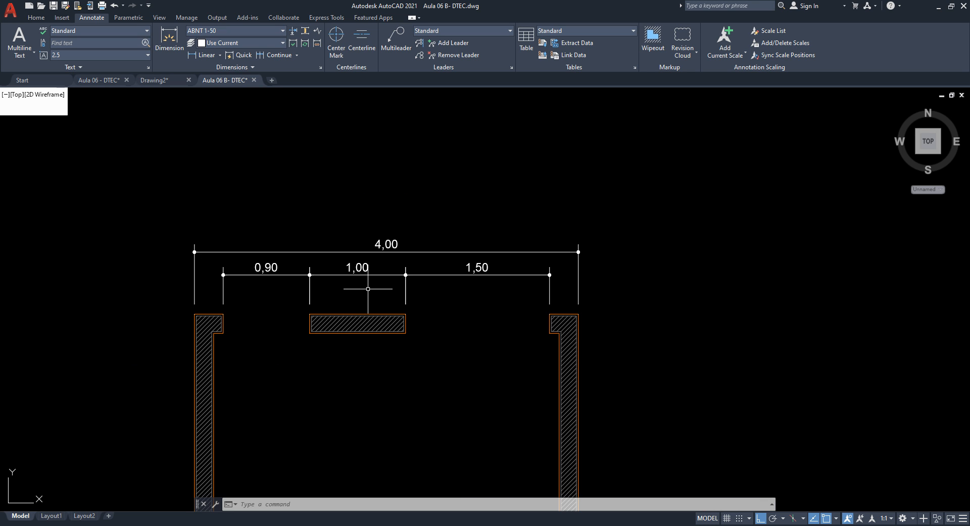
scroll(398, 240, up, 4)
scroll(402, 276, down, 2)
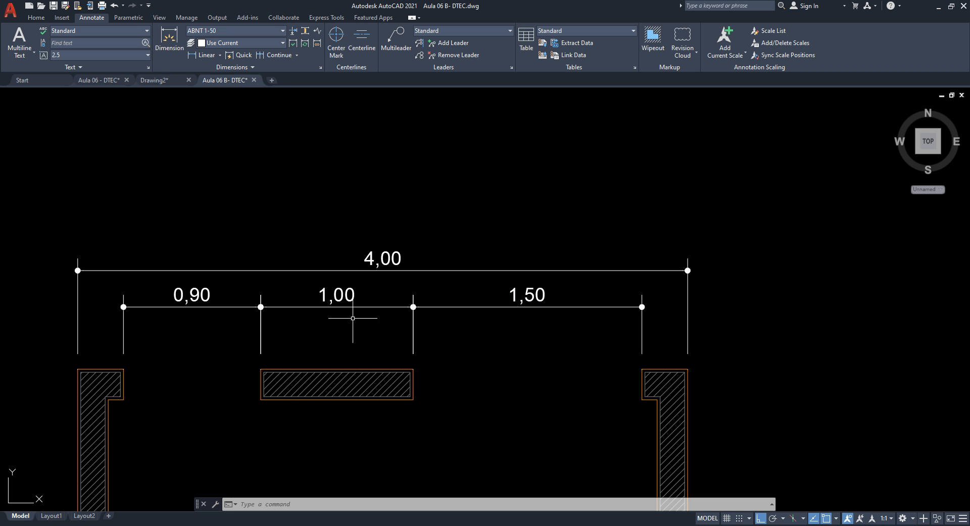
middle_drag(352, 318, 424, 304)
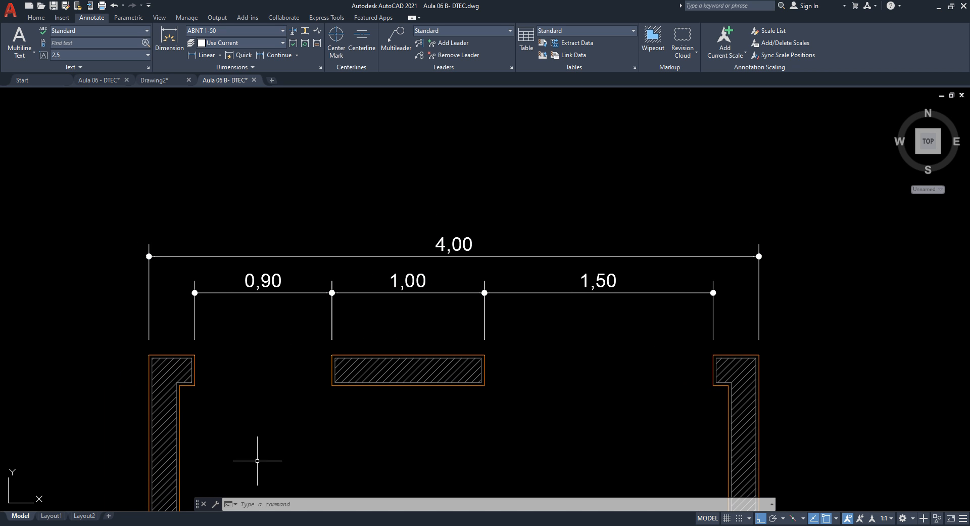
Step: Open Layout1 and activate model space inside its viewport
click(51, 515)
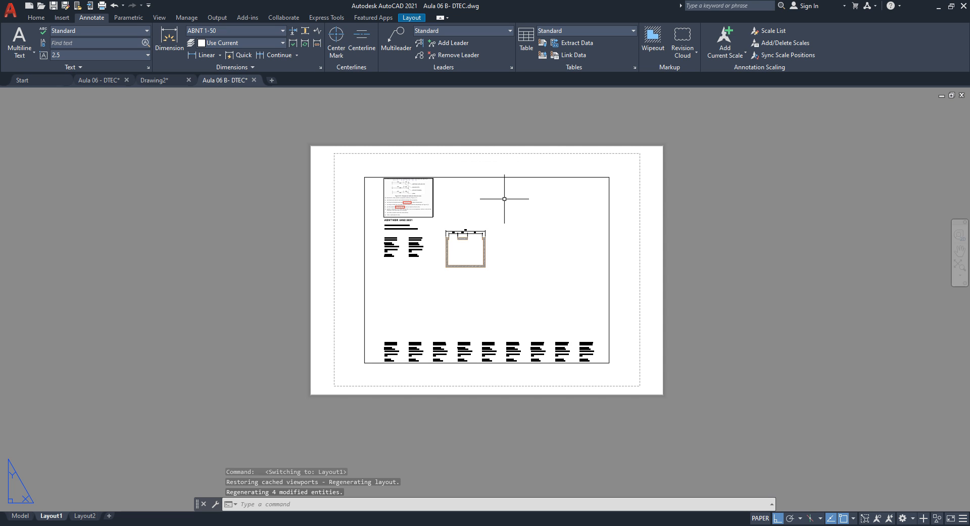
scroll(520, 283, up, 2)
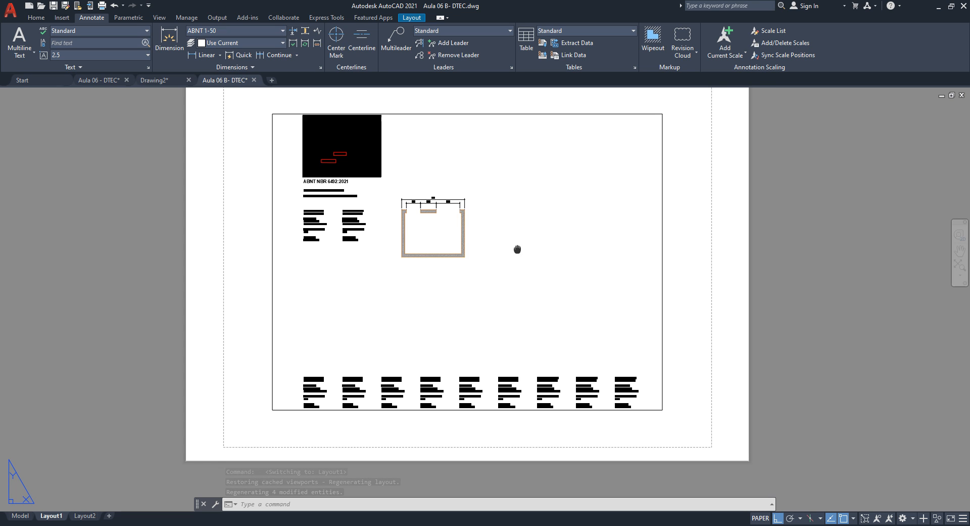
middle_drag(517, 249, 530, 271)
double_click(531, 229)
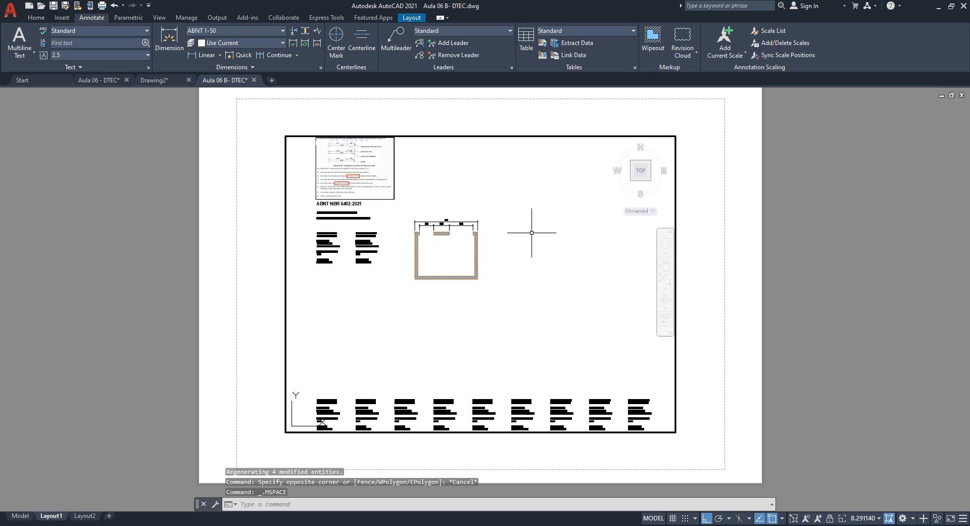
Step: Scale the viewport view to 1000/50xp, center the dimensioned plan in it, and return to paper space
text(z)
key(Return)
text(s)
key(Return)
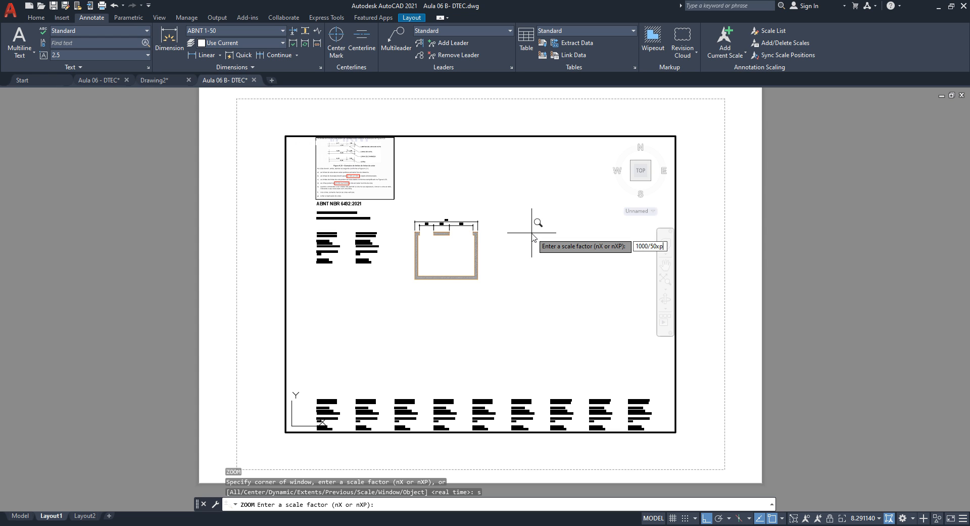
key(Return)
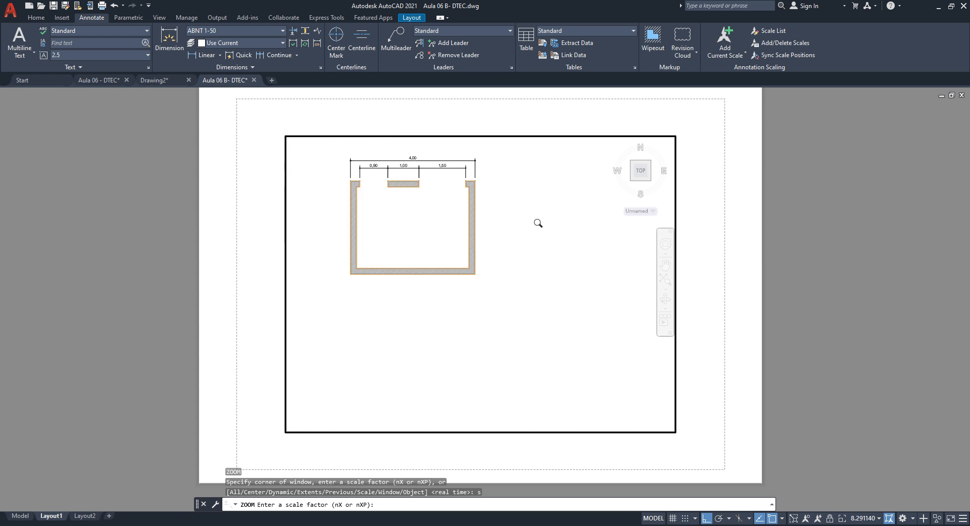
middle_drag(424, 200, 495, 292)
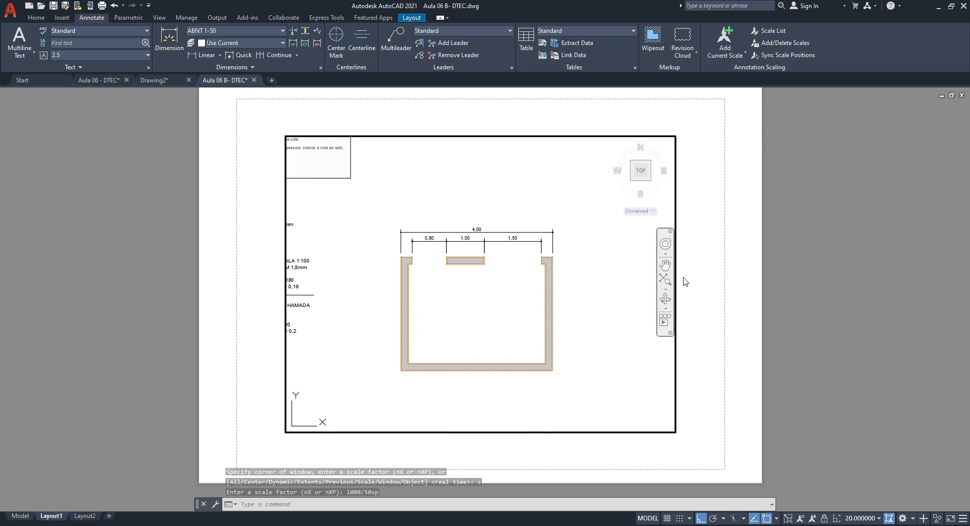
double_click(788, 260)
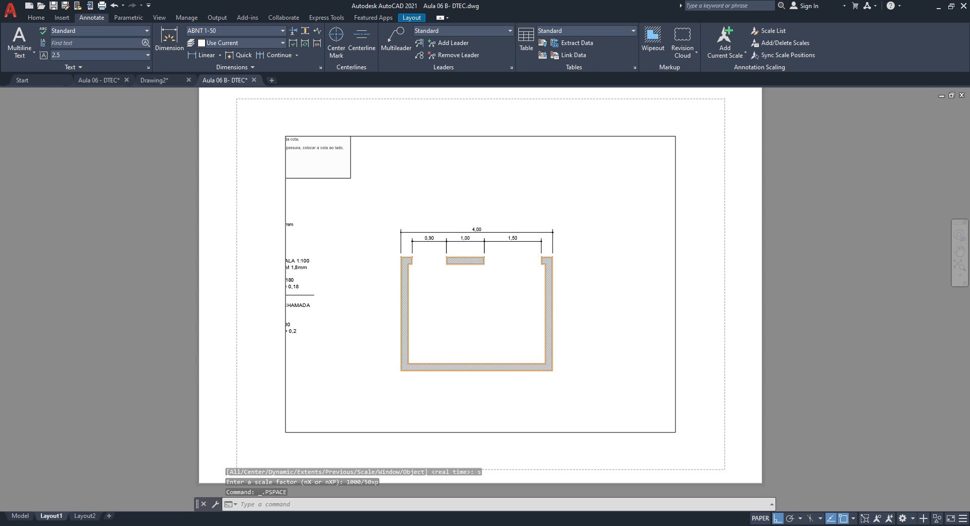
Step: Add a vertical linear dimension in paper space to the height of the last zero in the overall dimension's text
scroll(484, 231, up, 4)
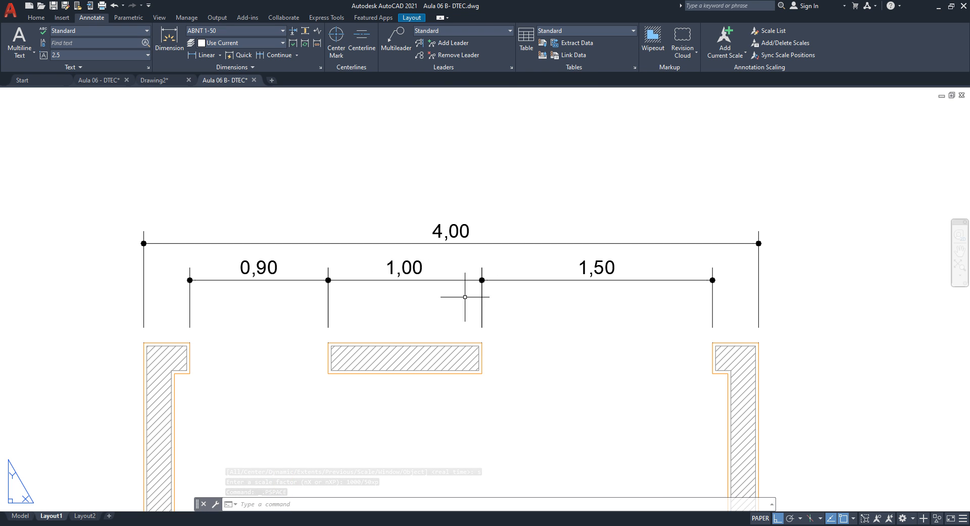
scroll(461, 278, down, 6)
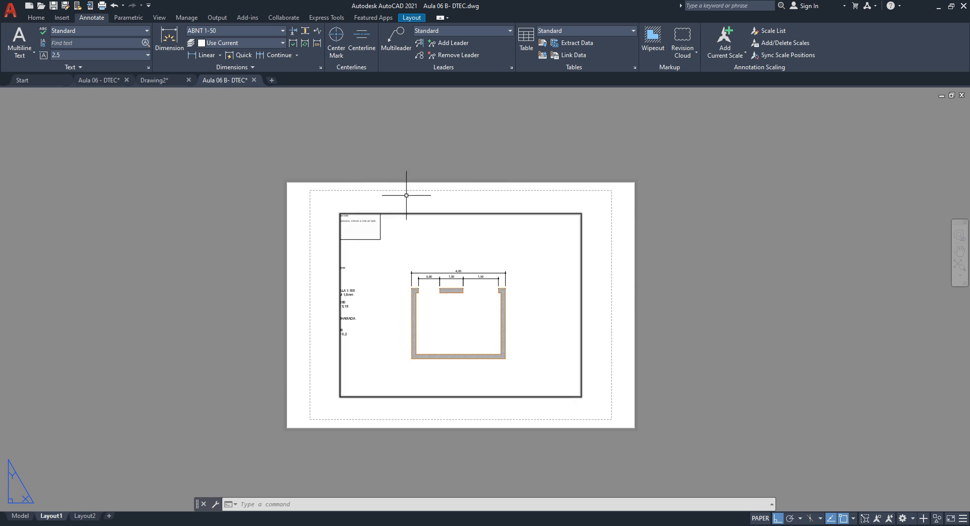
scroll(463, 280, up, 6)
scroll(461, 262, up, 4)
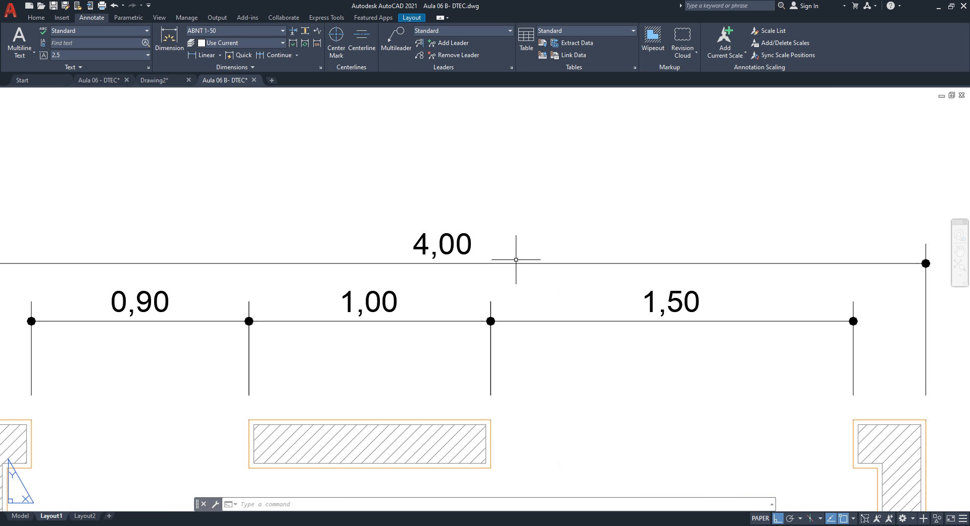
text(li)
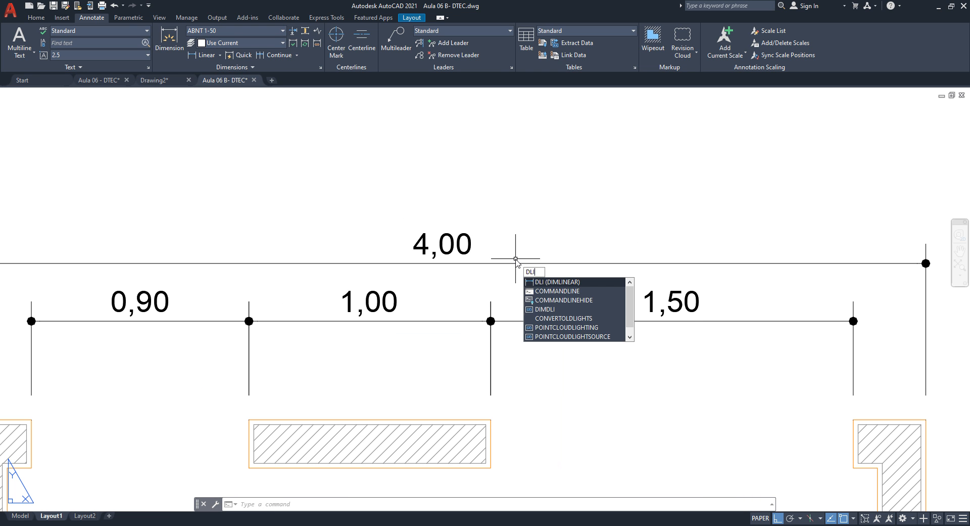
key(Return)
scroll(474, 235, up, 4)
scroll(429, 238, up, 4)
scroll(368, 389, up, 1)
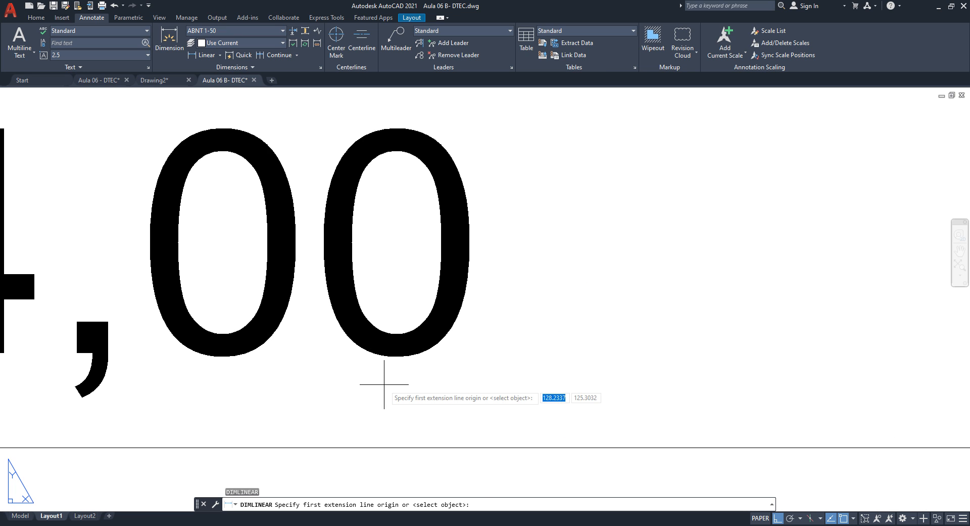
scroll(395, 356, up, 6)
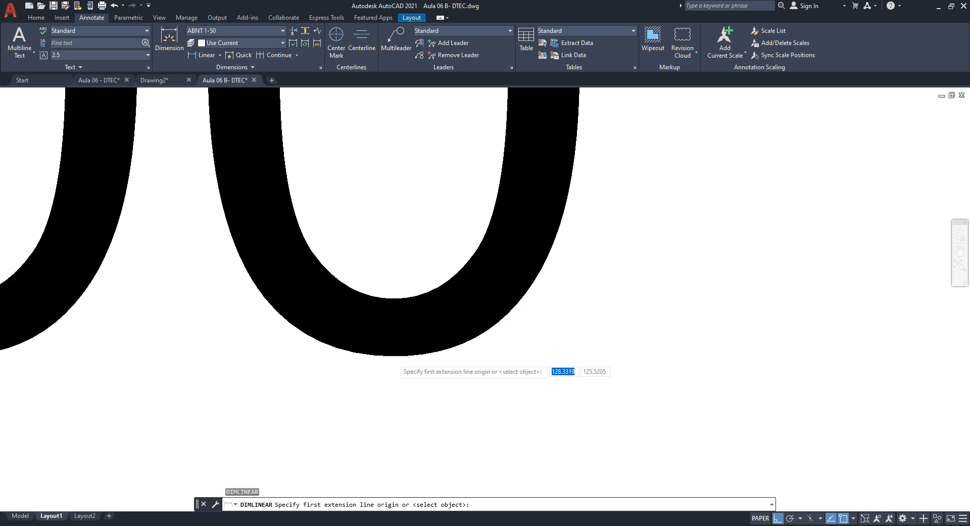
click(392, 355)
scroll(392, 359, down, 3)
scroll(389, 303, down, 3)
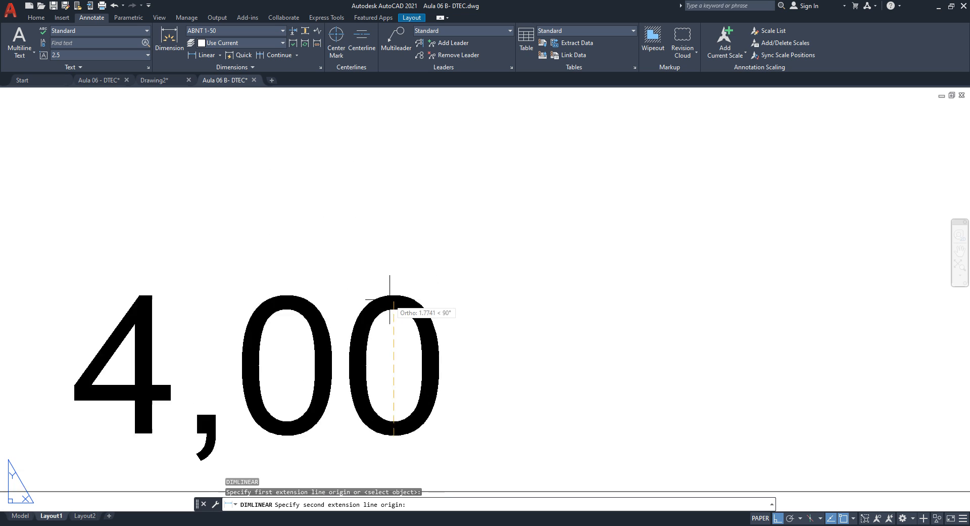
scroll(399, 283, up, 4)
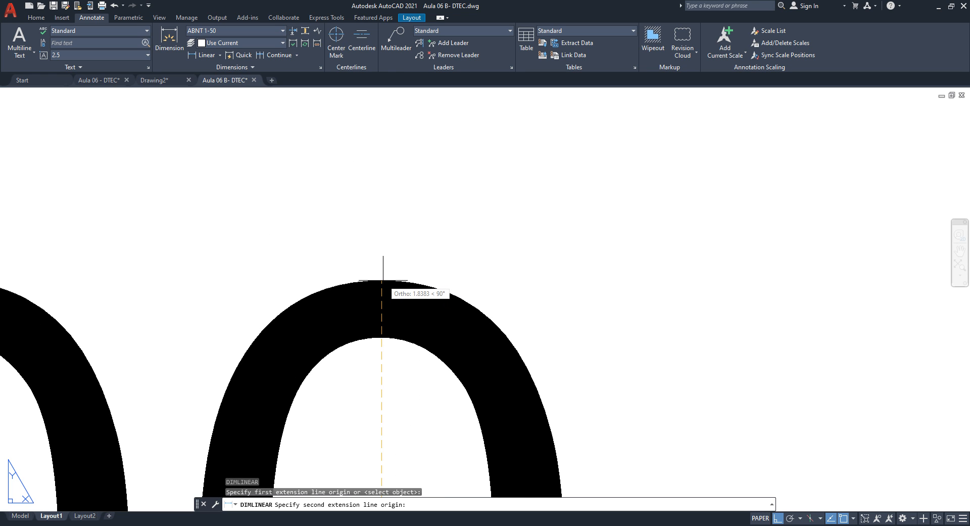
click(382, 280)
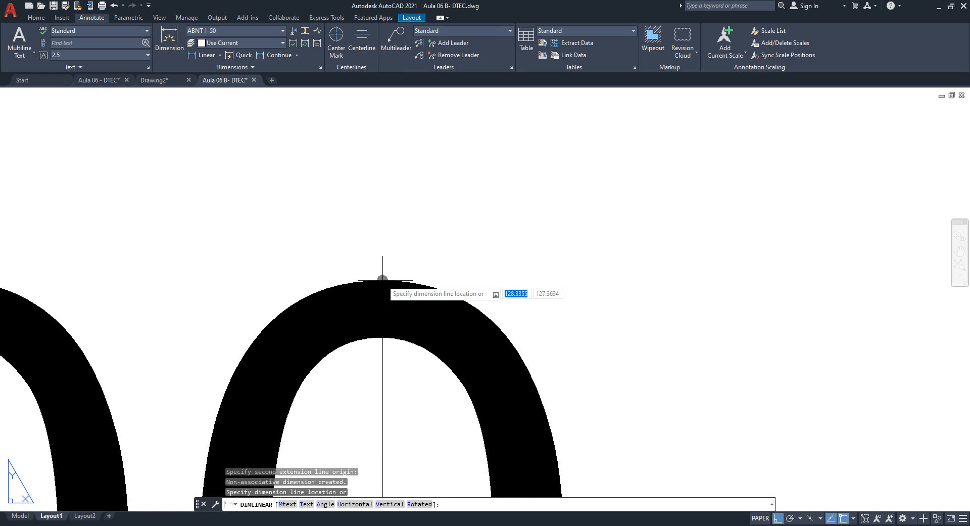
scroll(384, 281, down, 5)
click(423, 288)
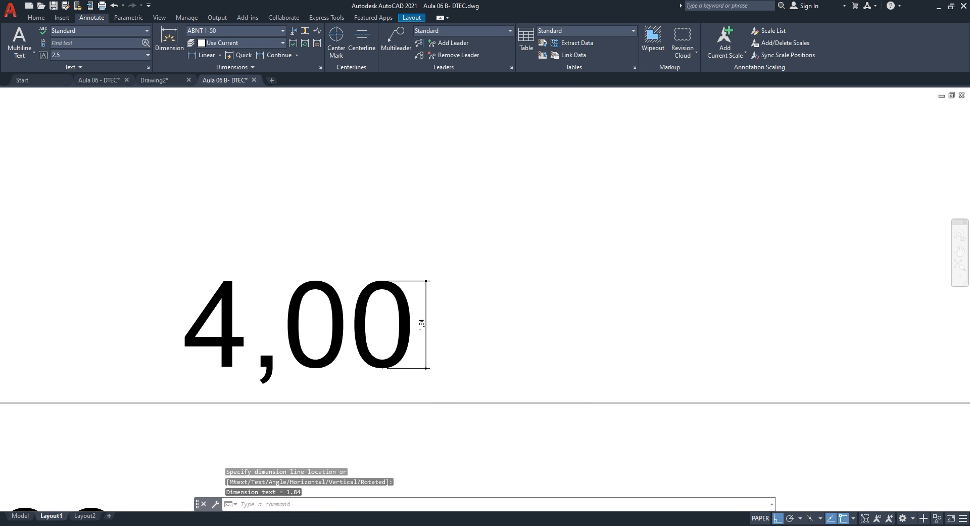
Step: Stretch the lower origin of the text-height dimension onto the bottom edge of the zero and check its upper origin
scroll(421, 316, up, 5)
scroll(425, 303, down, 3)
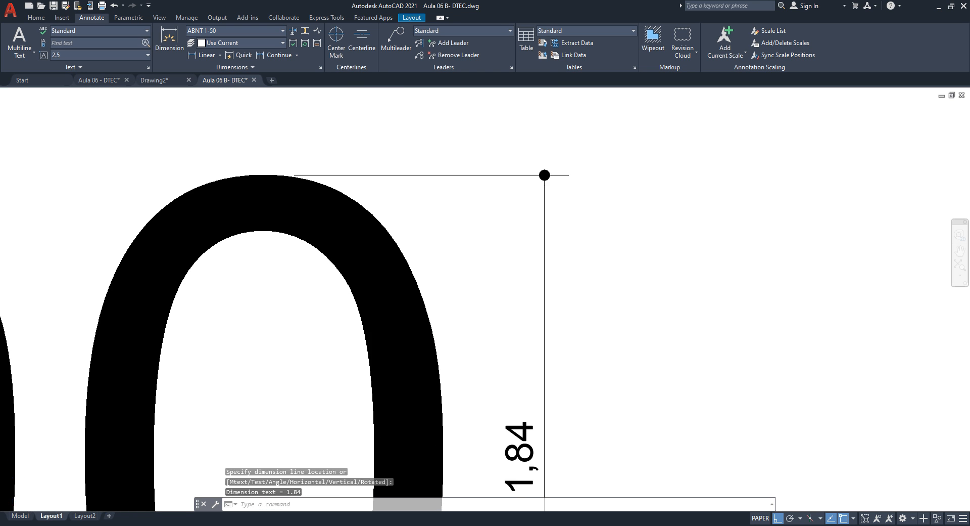
scroll(296, 184, up, 6)
scroll(259, 207, up, 3)
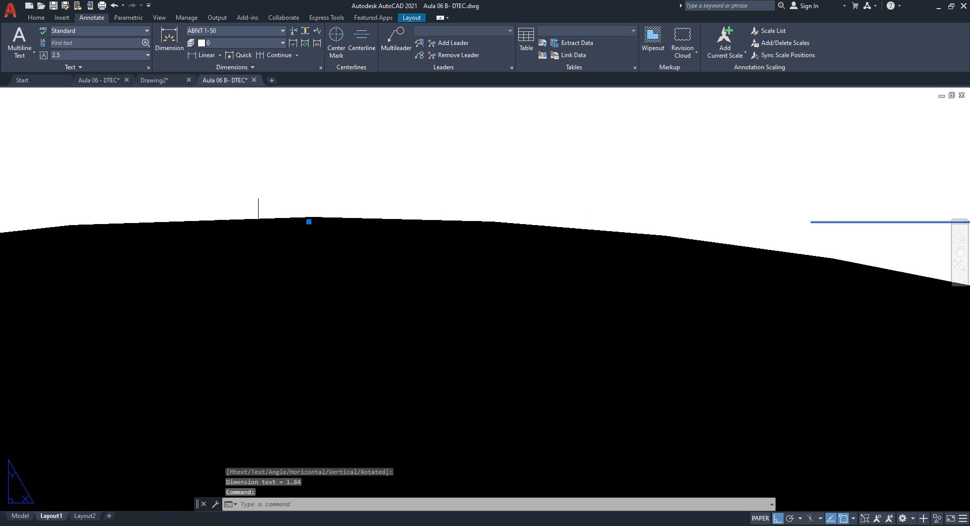
scroll(332, 200, down, 5)
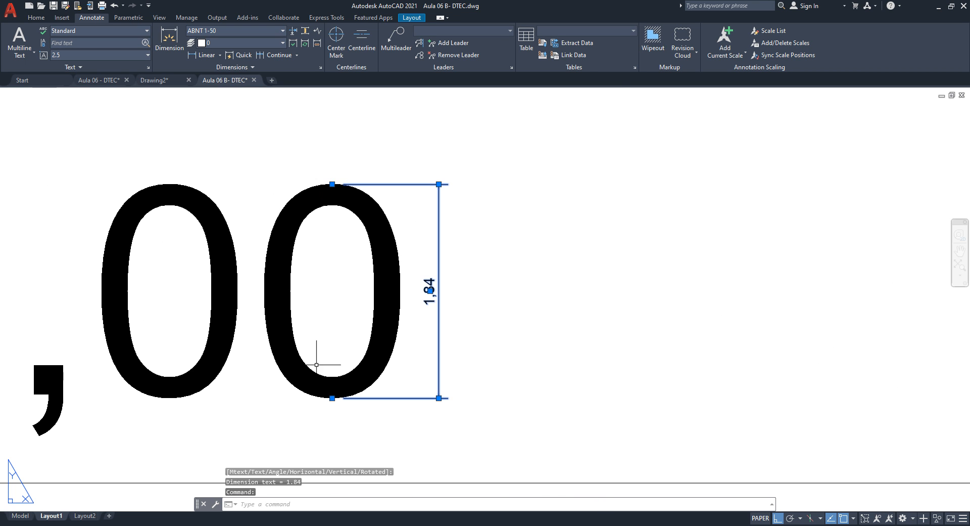
scroll(347, 369, up, 6)
scroll(371, 354, up, 2)
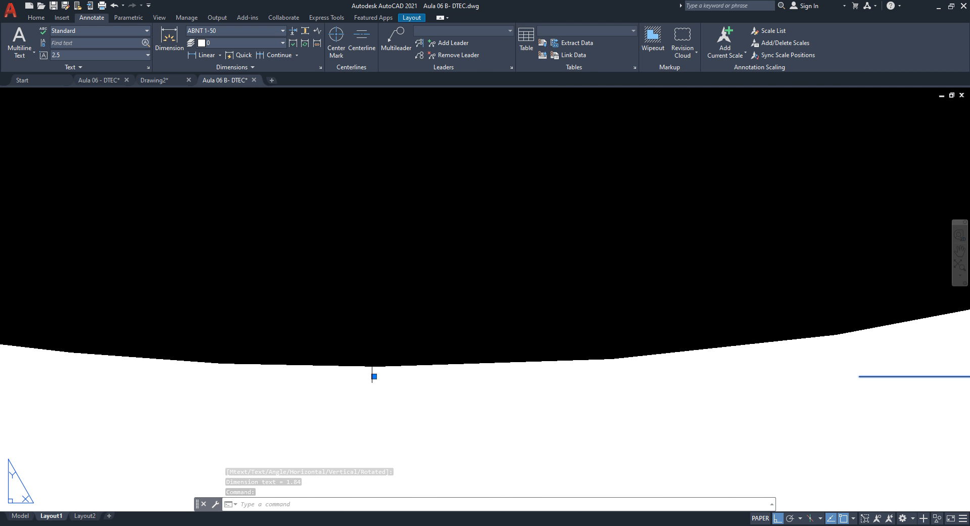
click(374, 376)
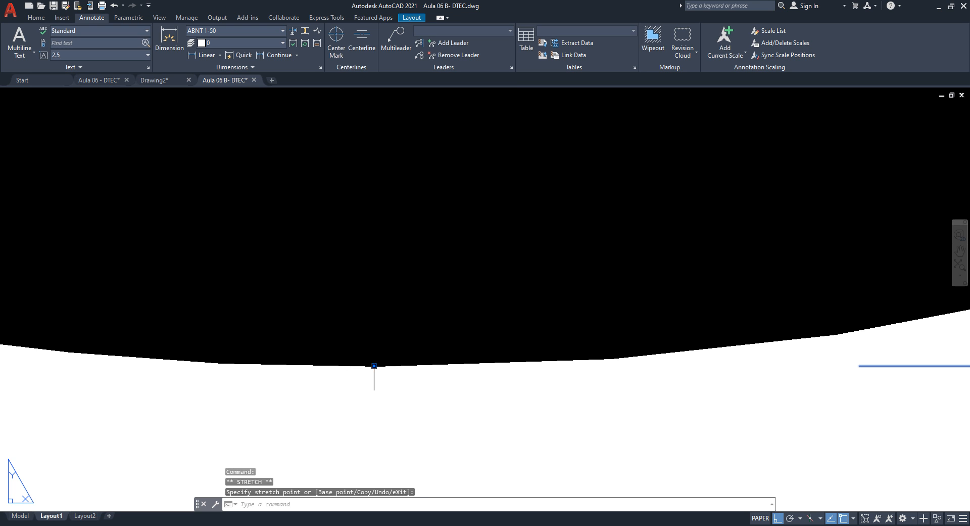
scroll(374, 379, down, 5)
scroll(318, 167, up, 4)
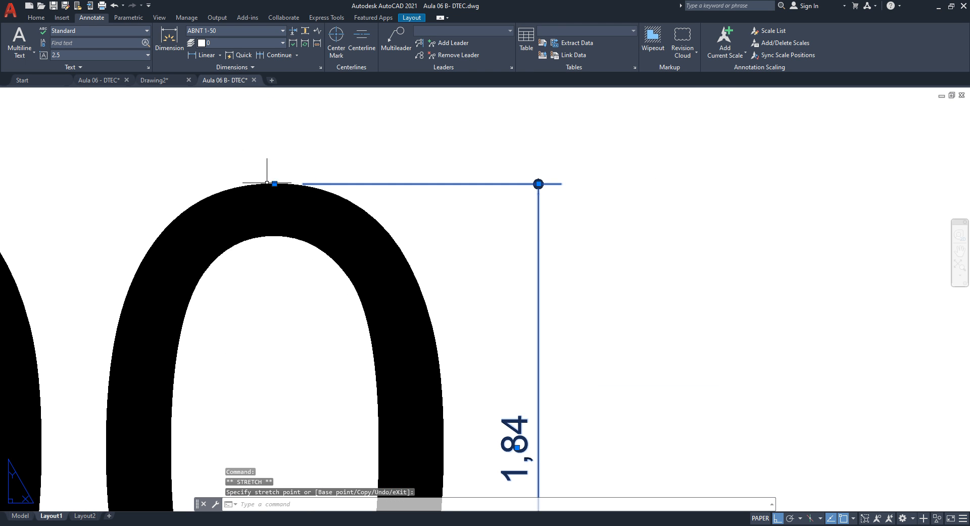
key(Escape)
scroll(308, 184, down, 2)
middle_drag(436, 369, 430, 287)
scroll(438, 287, down, 3)
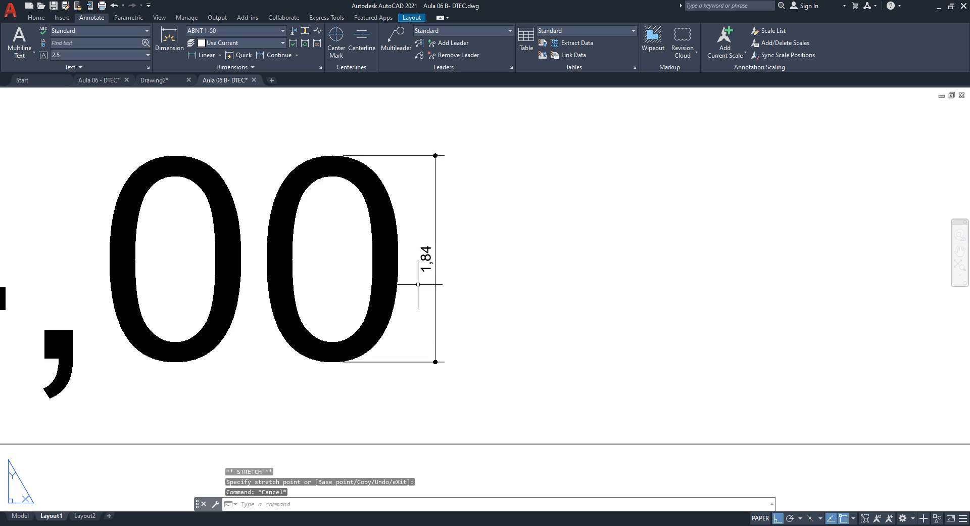
Step: Inspect the text-height dimension beside the last zero up close, then the dimensioned plan in the layout viewport
scroll(444, 316, up, 3)
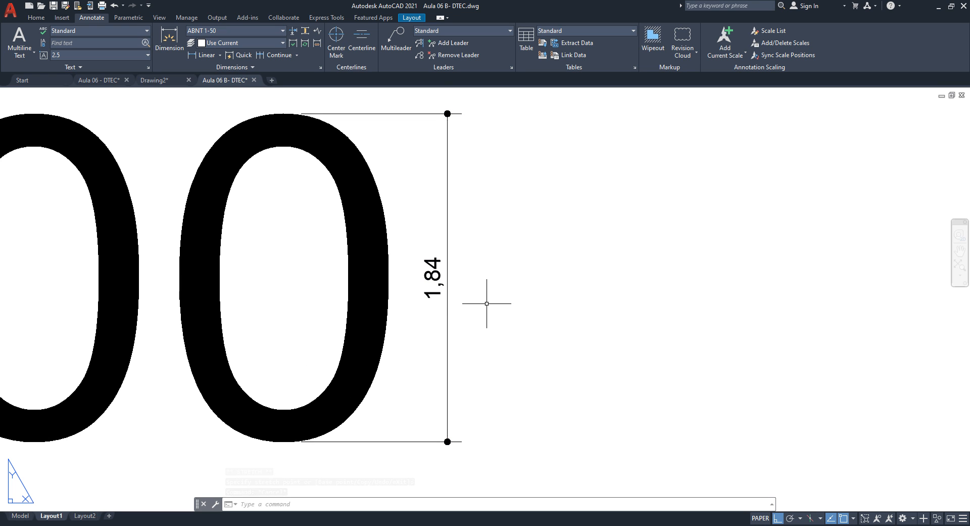
scroll(491, 301, down, 2)
scroll(454, 357, down, 5)
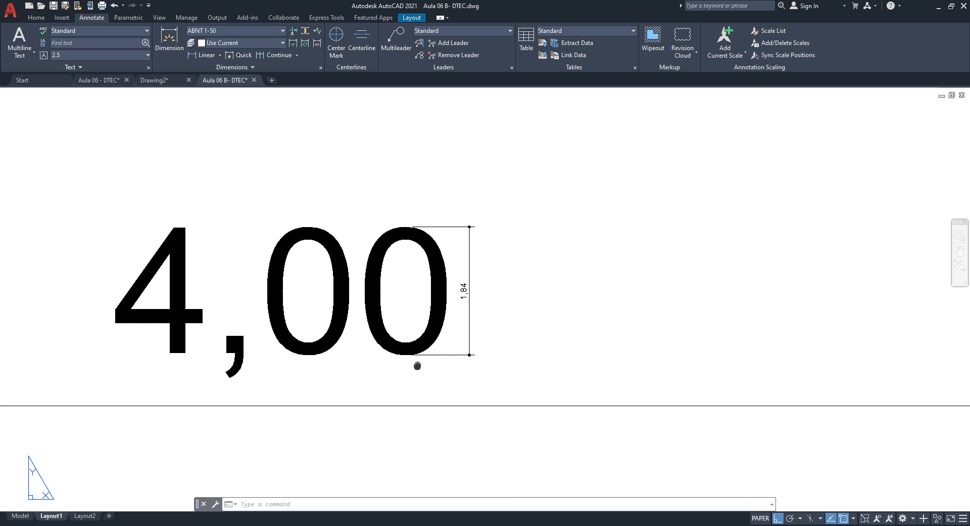
scroll(475, 316, down, 2)
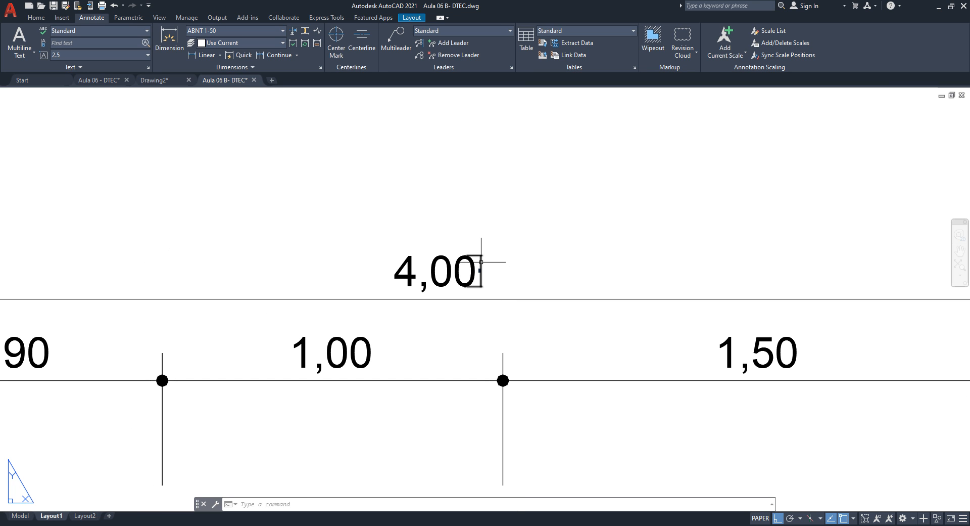
scroll(479, 259, down, 7)
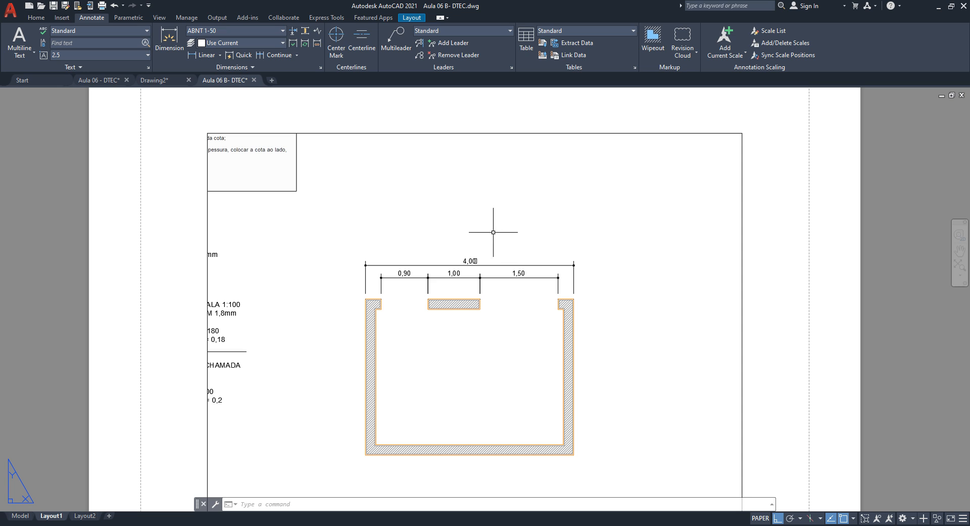
scroll(463, 256, up, 4)
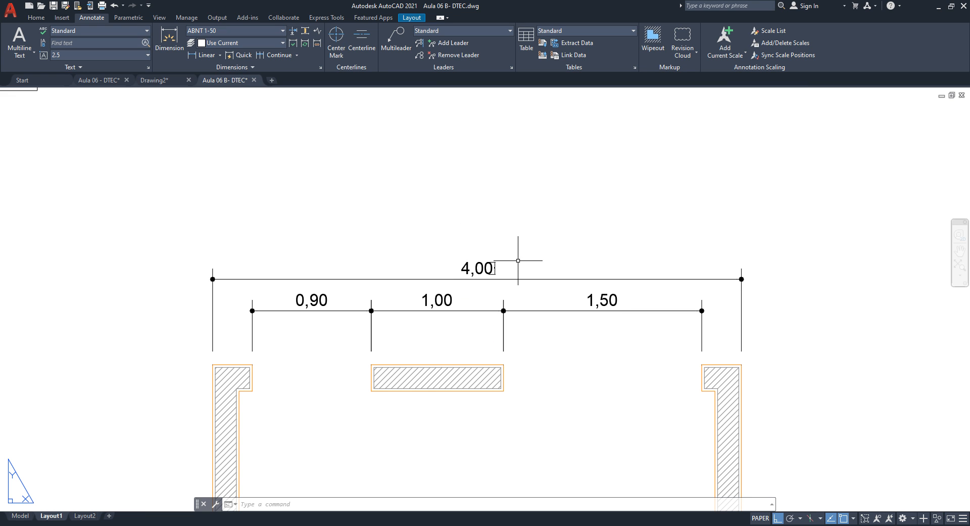
Step: Return to model space and review the dimension text height calculations for the 1:50 and 1:100 scales
click(20, 516)
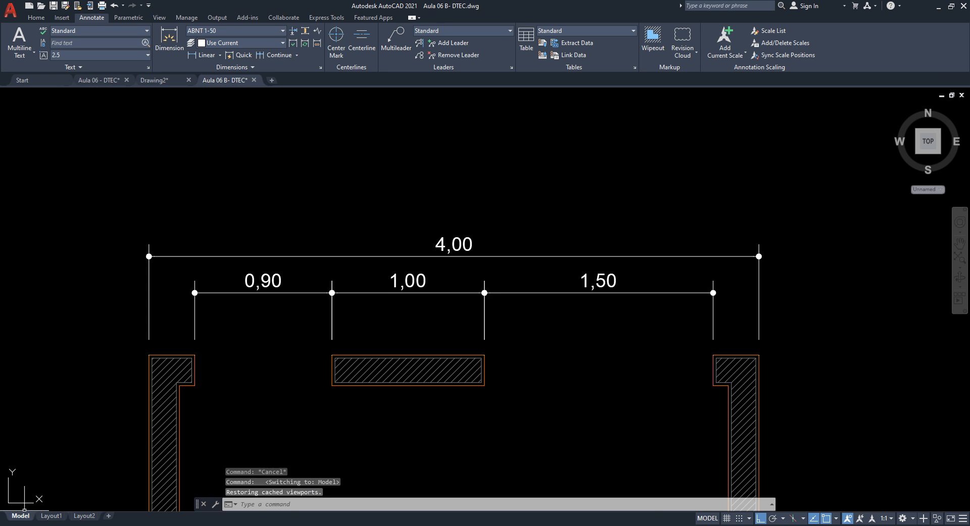
scroll(480, 287, down, 2)
scroll(354, 323, up, 6)
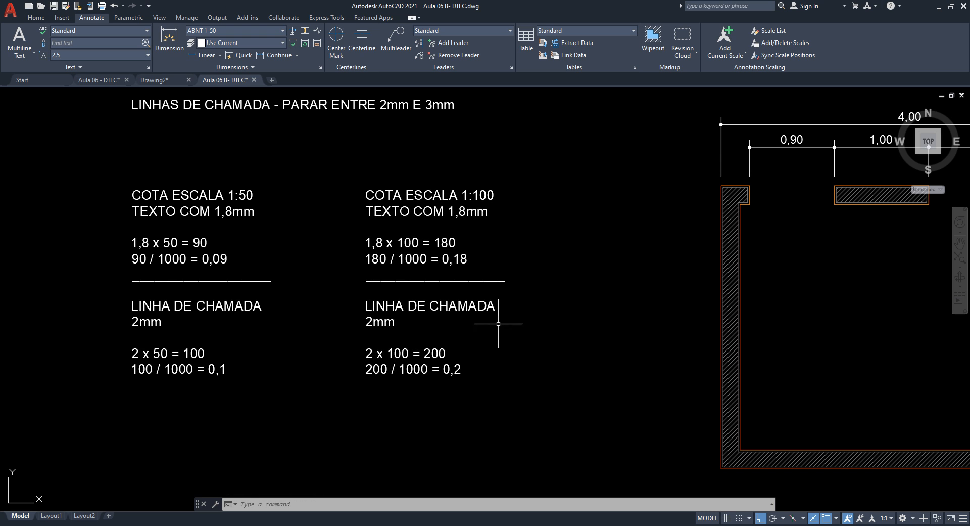
scroll(204, 230, up, 2)
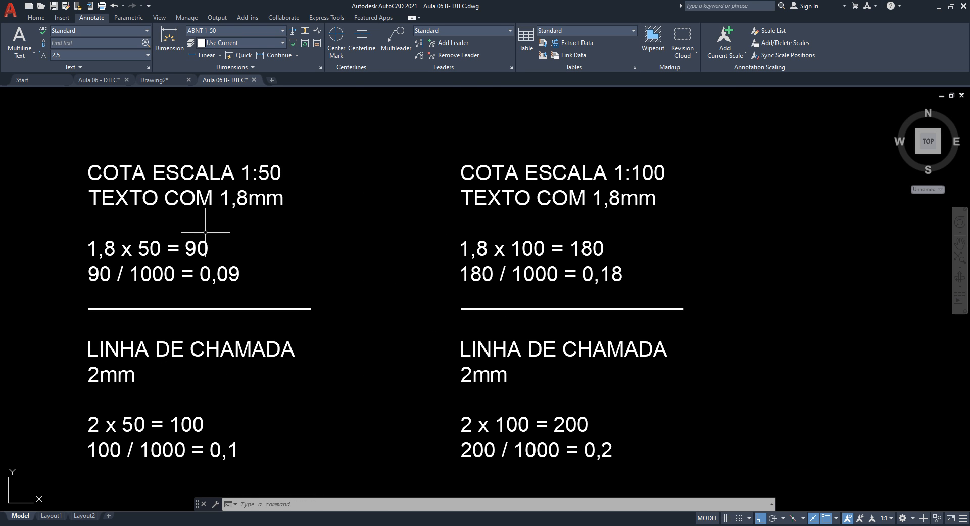
middle_drag(346, 271, 432, 348)
scroll(284, 335, up, 2)
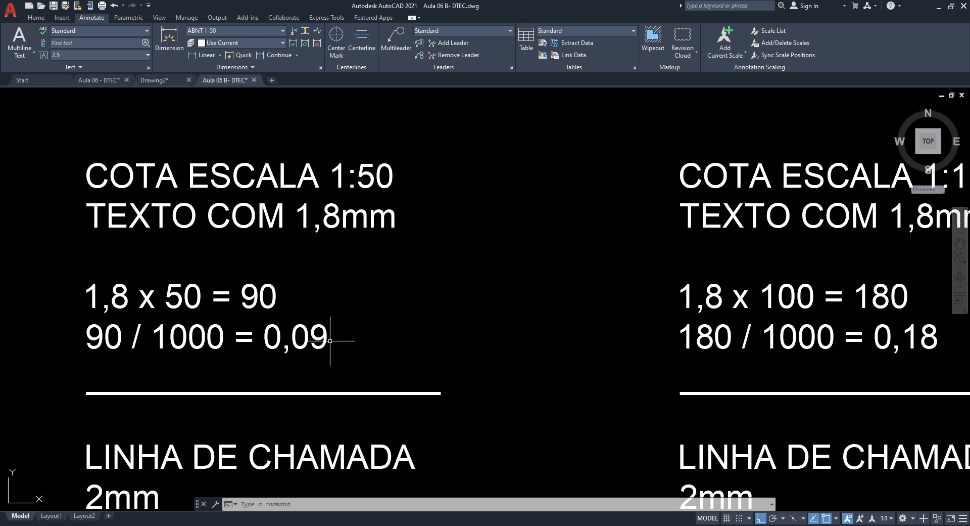
middle_drag(340, 342, 2, 311)
scroll(538, 321, up, 2)
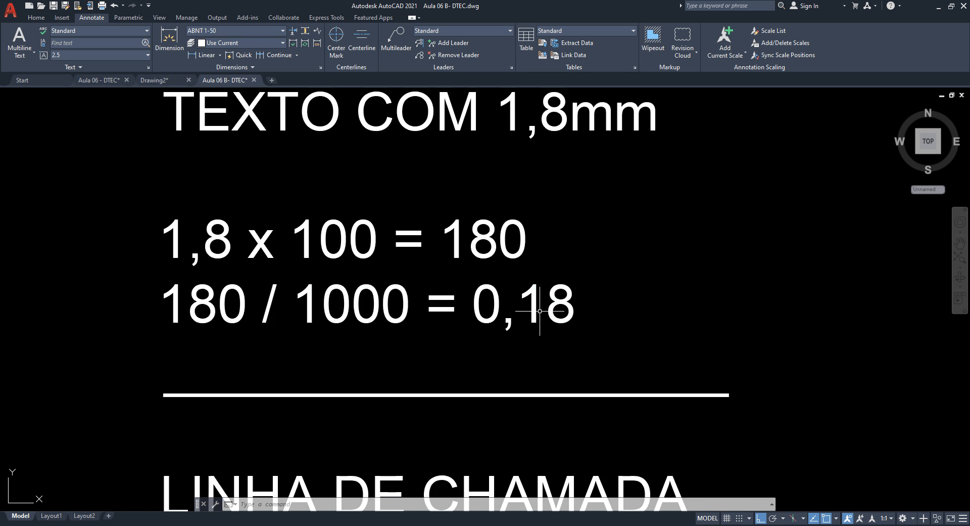
middle_drag(574, 314, 558, 374)
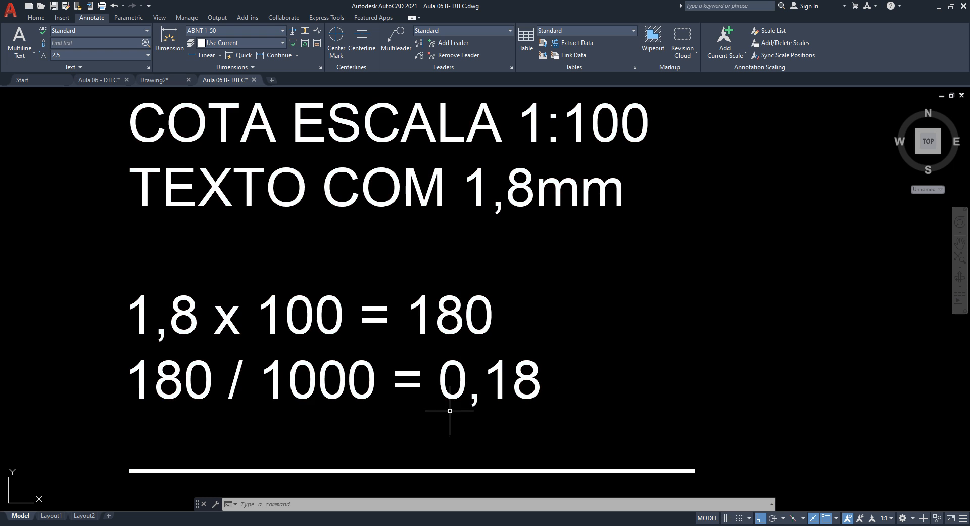
Step: Review the extension line (LINHA DE CHAMADA) offset calculations for the 1:50 and 1:100 scales
scroll(578, 351, down, 3)
mouse_move(449, 398)
middle_down()
mouse_move(678, 335)
mouse_move(427, 368)
mouse_move(432, 337)
middle_up()
scroll(366, 387, up, 2)
middle_drag(322, 398, 286, 359)
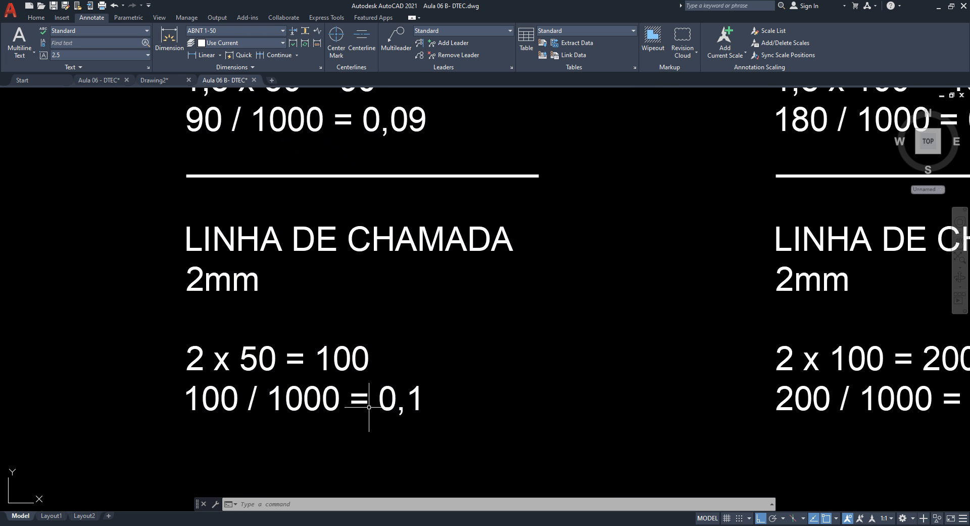
scroll(405, 404, up, 2)
scroll(426, 401, down, 2)
middle_drag(678, 374, 396, 364)
scroll(545, 403, up, 2)
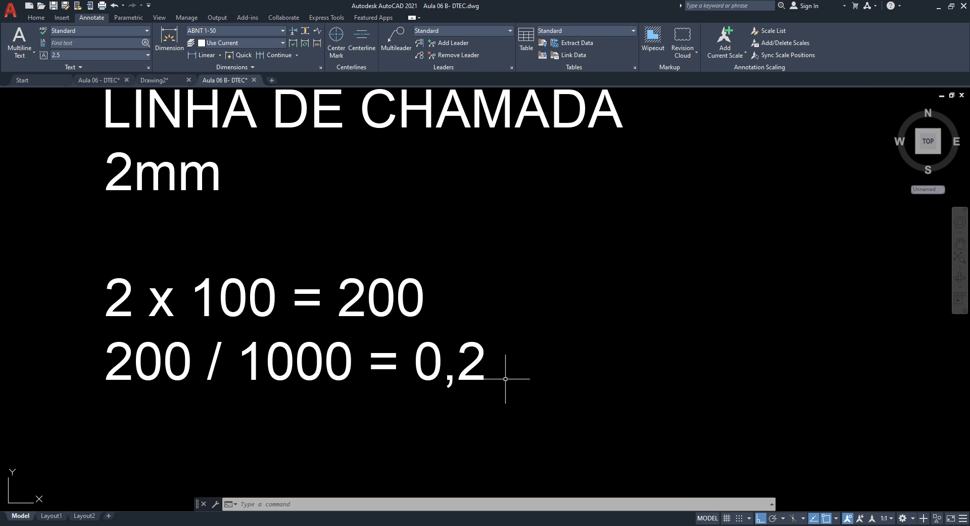
Step: Check the available dimension styles without changing the current one, and review the dimensioned plan beside the ABNT notes
scroll(505, 378, down, 4)
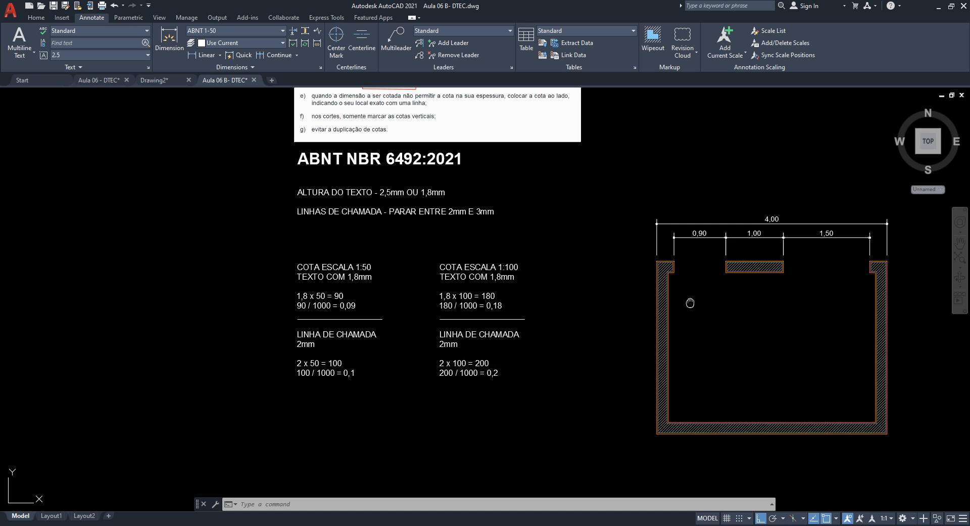
middle_drag(691, 303, 318, 306)
scroll(455, 217, up, 2)
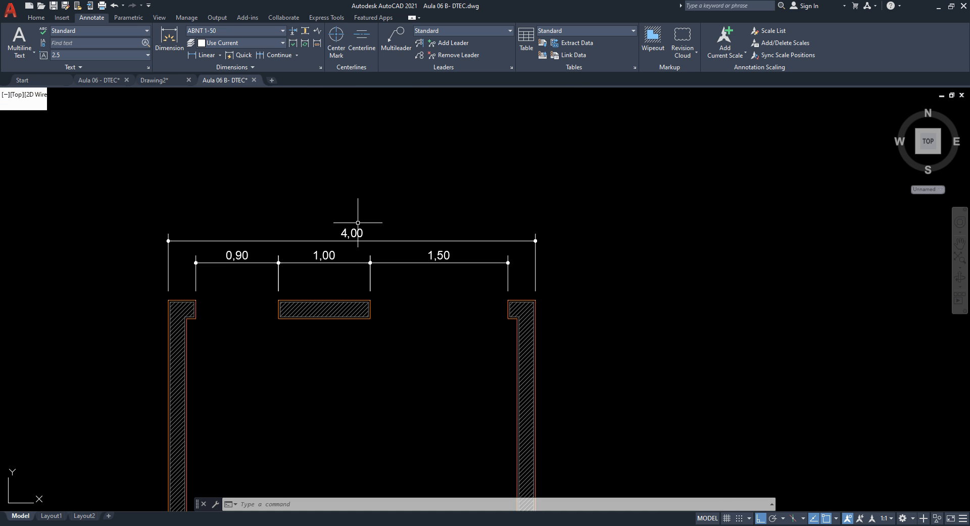
click(268, 30)
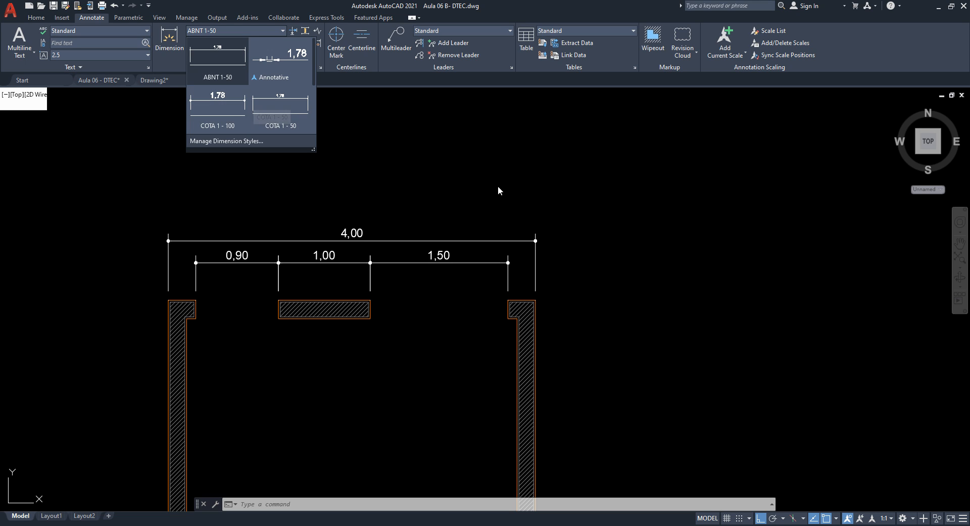
key(Escape)
scroll(622, 223, down, 4)
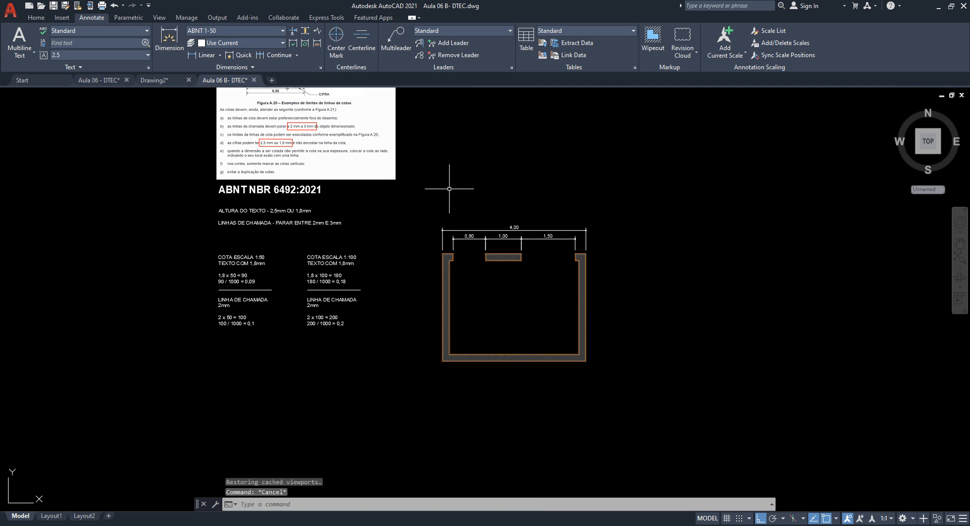
mouse_move(449, 189)
middle_down()
mouse_move(487, 283)
mouse_move(481, 303)
mouse_move(513, 263)
middle_up()
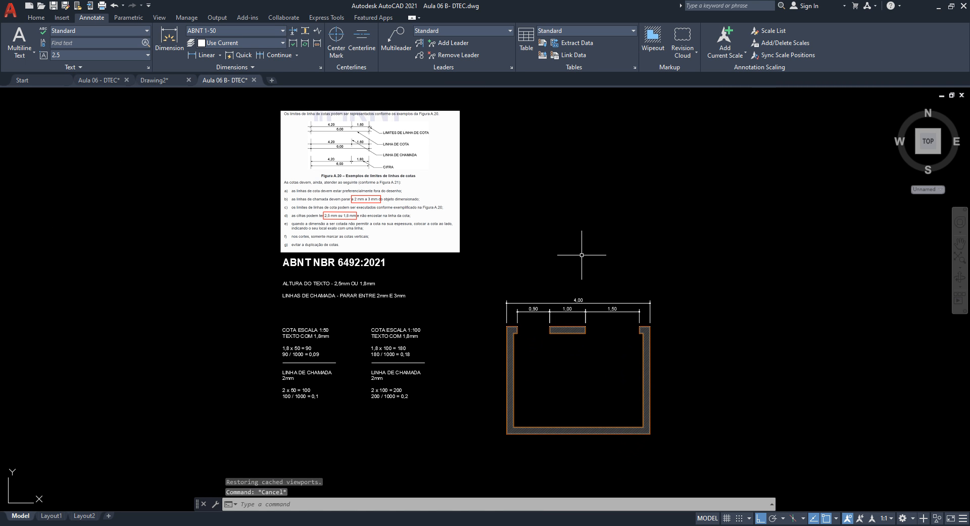